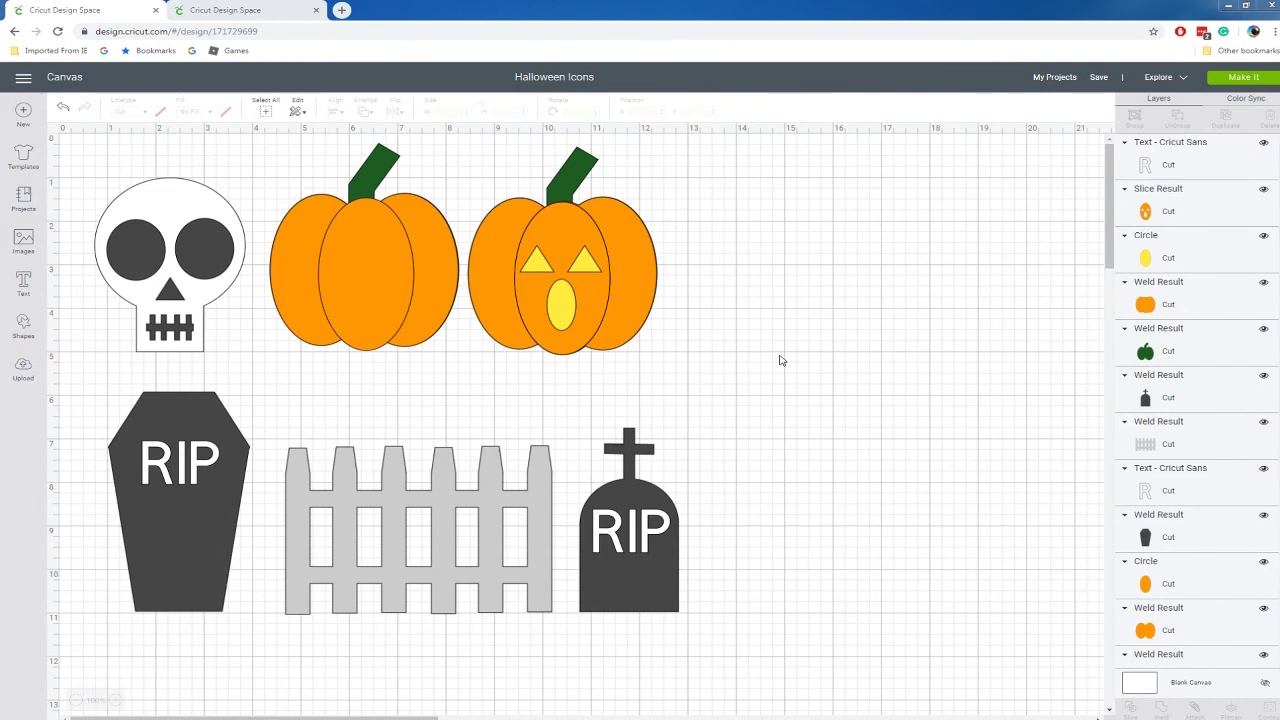
# Add a circle to the blank Untitled canvas and move it to about X 3.06, Y 1
pyautogui.click(235, 10)
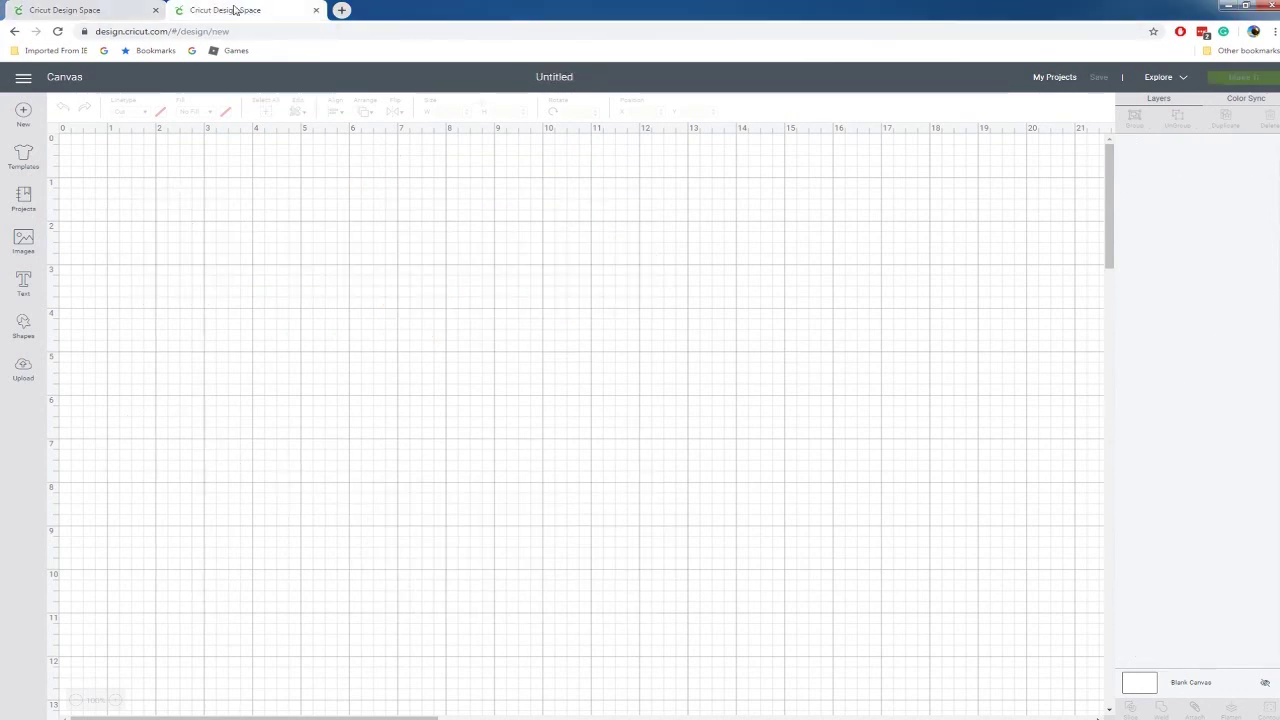
pyautogui.click(24, 326)
pyautogui.click(124, 243)
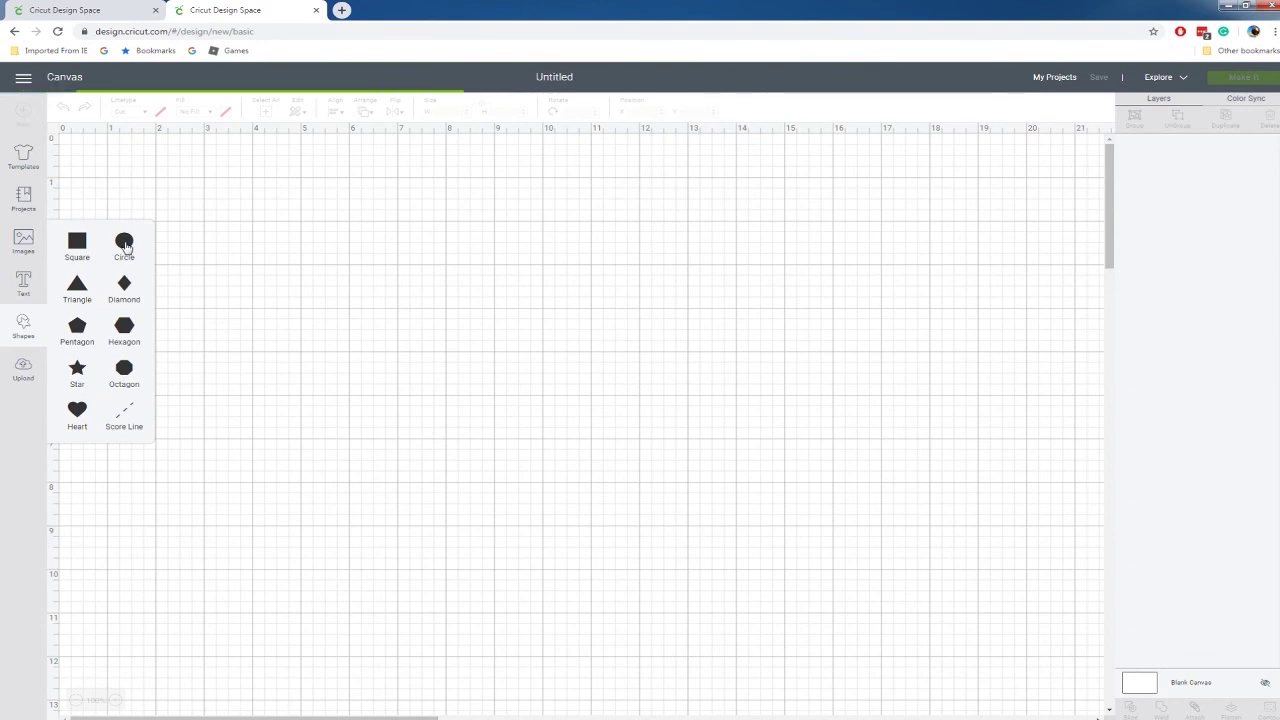
pyautogui.click(538, 223)
pyautogui.moveTo(200, 266); pyautogui.dragTo(289, 242)
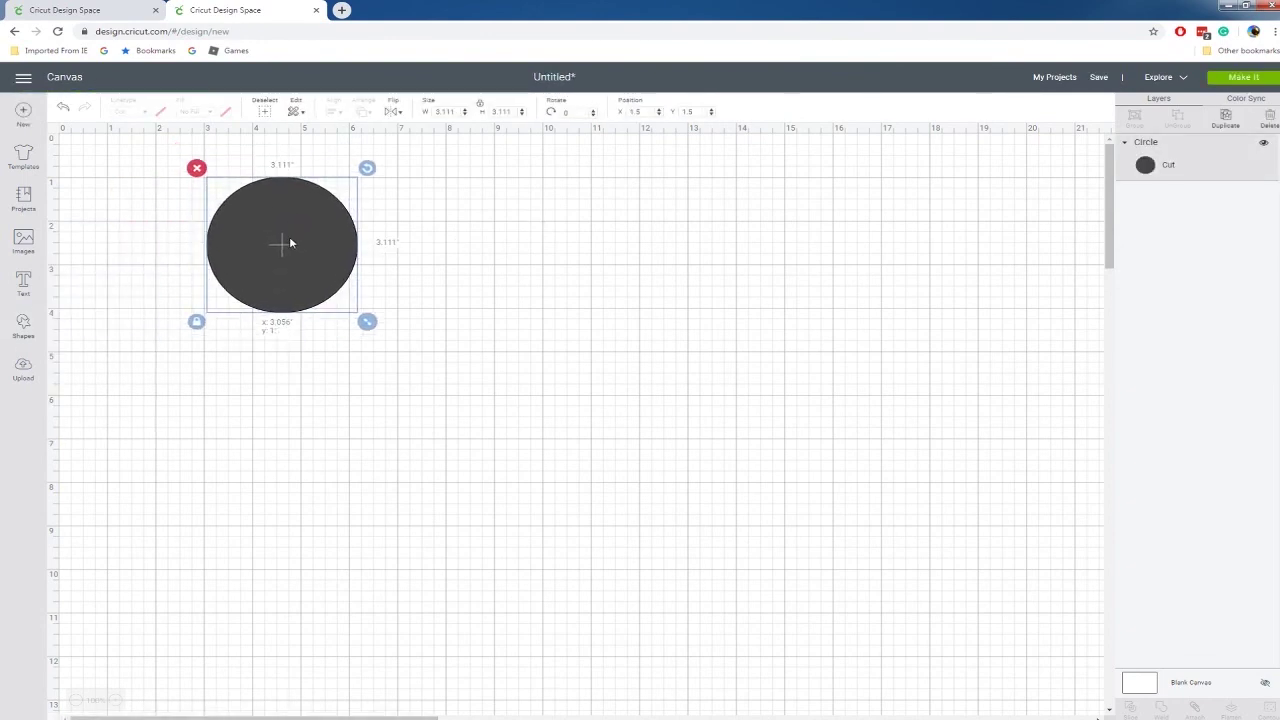
# Add a square, unlock its proportions, shrink it and place it over the circle's lower edge as the skull's jaw
pyautogui.click(23, 324)
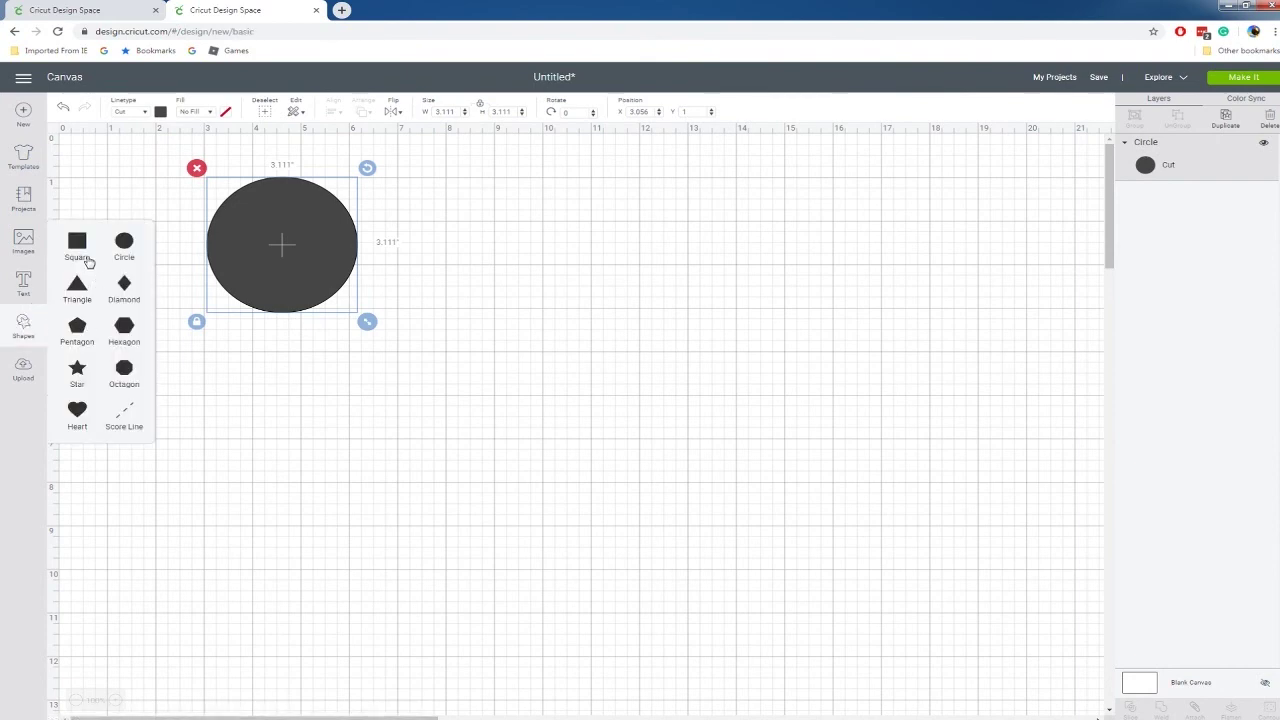
pyautogui.click(89, 262)
pyautogui.moveTo(276, 335); pyautogui.dragTo(305, 390)
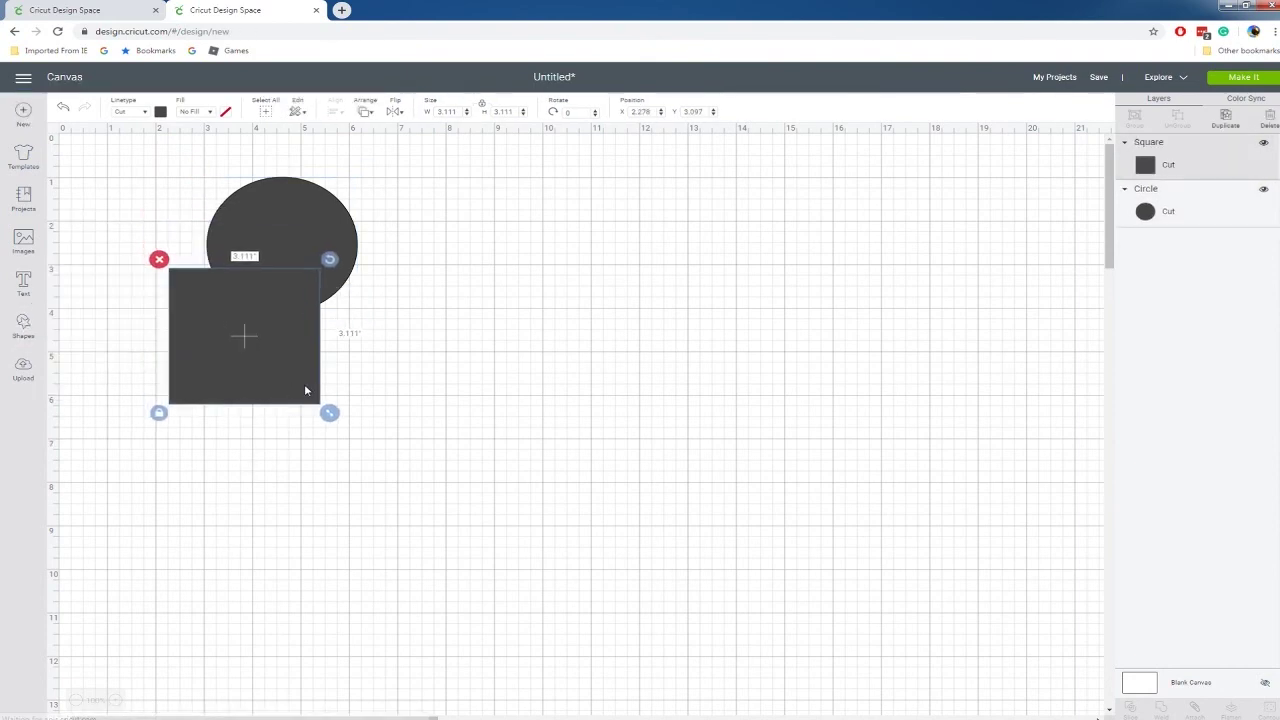
pyautogui.click(158, 413)
pyautogui.moveTo(336, 420); pyautogui.dragTo(236, 327)
pyautogui.moveTo(201, 281); pyautogui.dragTo(281, 301)
# Center the square and circle horizontally on each other and weld them into one skull shape
pyautogui.moveTo(167, 191); pyautogui.dragTo(394, 462)
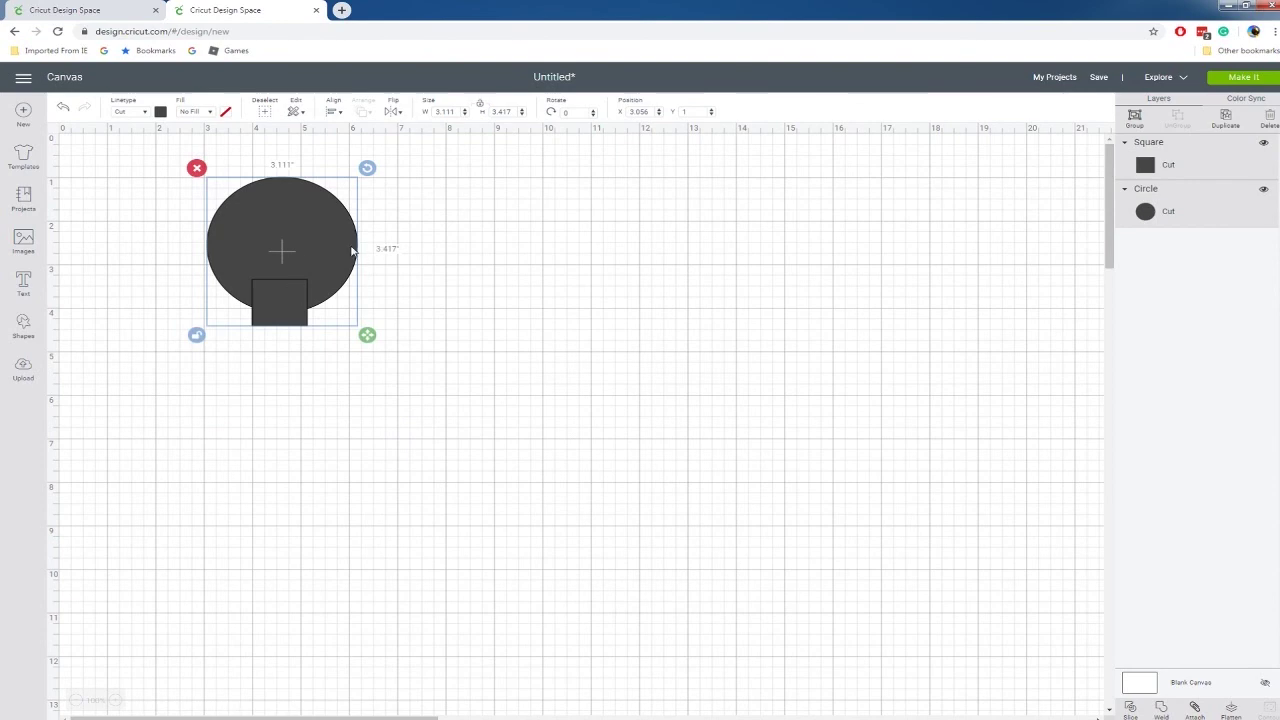
pyautogui.click(335, 111)
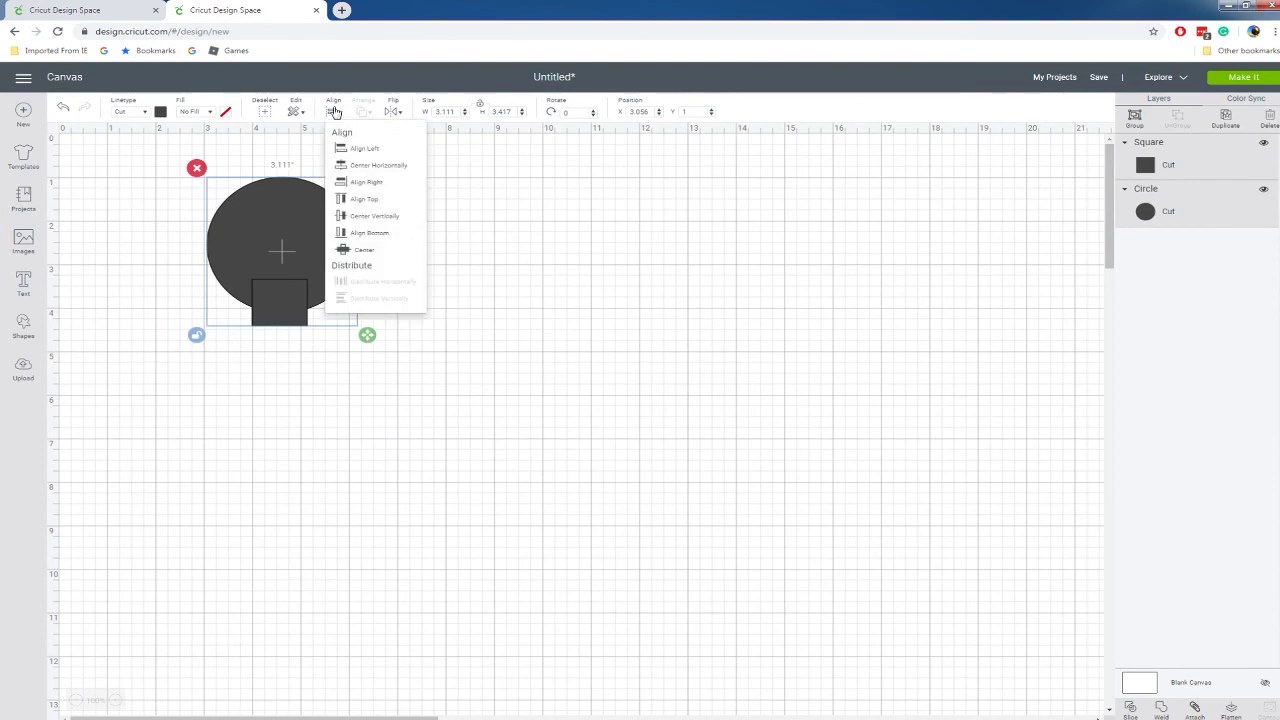
pyautogui.click(368, 168)
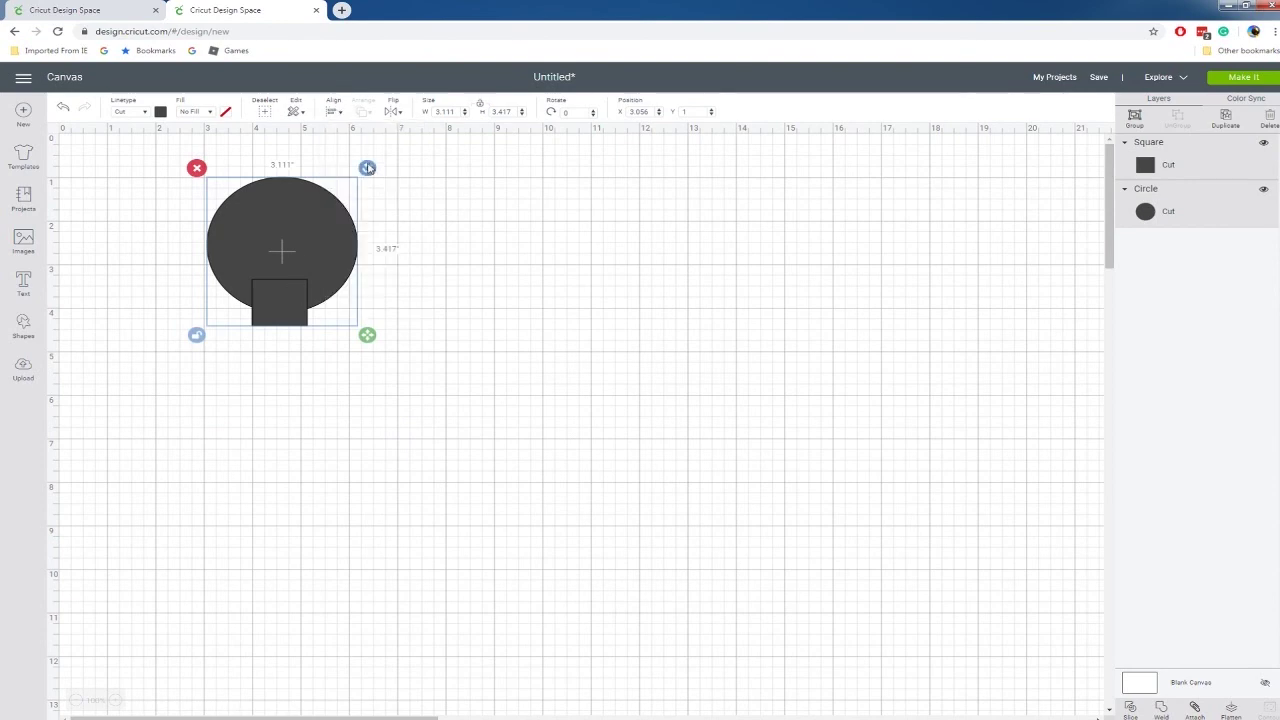
pyautogui.rightClick(286, 205)
pyautogui.click(323, 476)
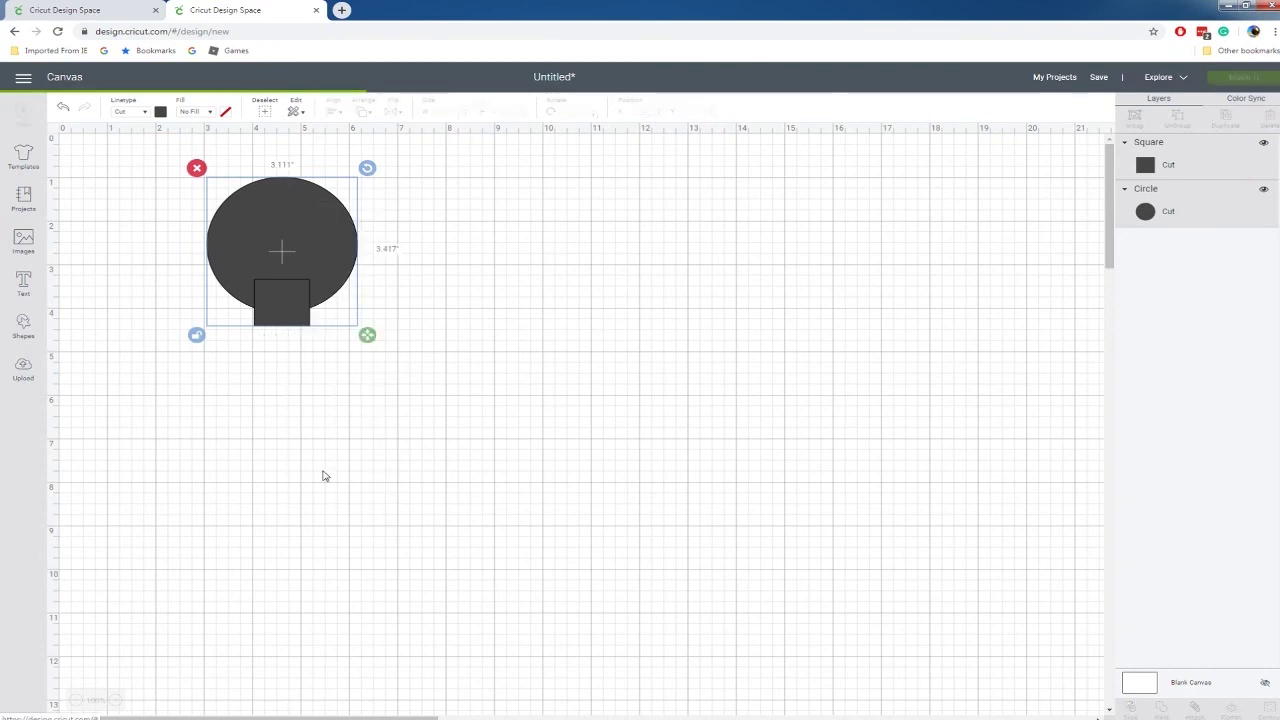
pyautogui.click(259, 216)
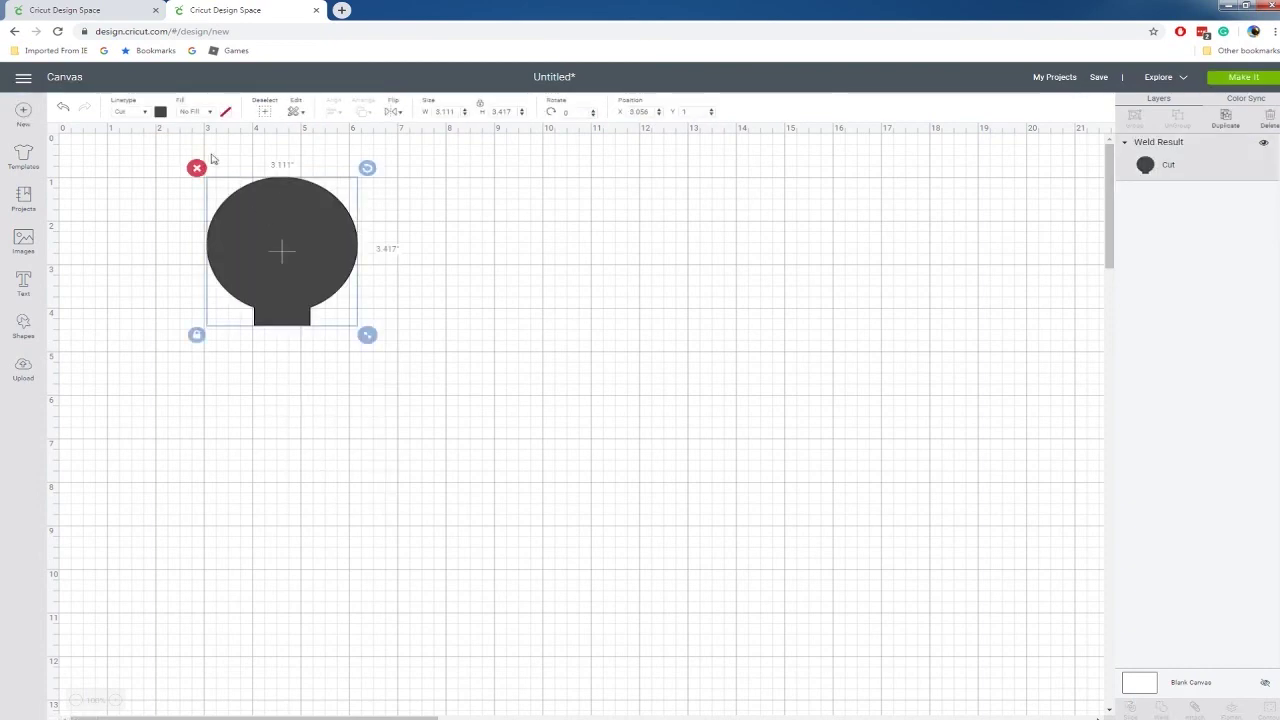
# Color the welded skull shape white and move it to about X 1.82, Y 0.64
pyautogui.click(160, 113)
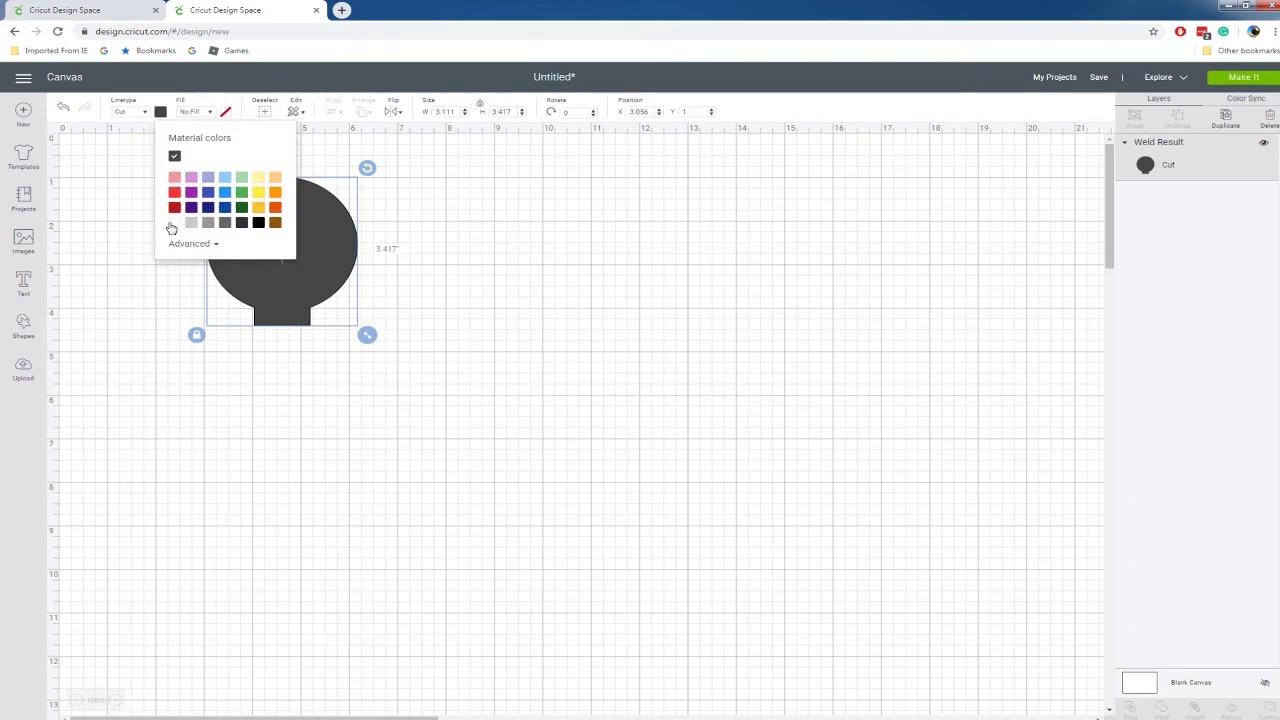
pyautogui.click(174, 223)
pyautogui.click(485, 248)
pyautogui.moveTo(323, 260); pyautogui.dragTo(265, 246)
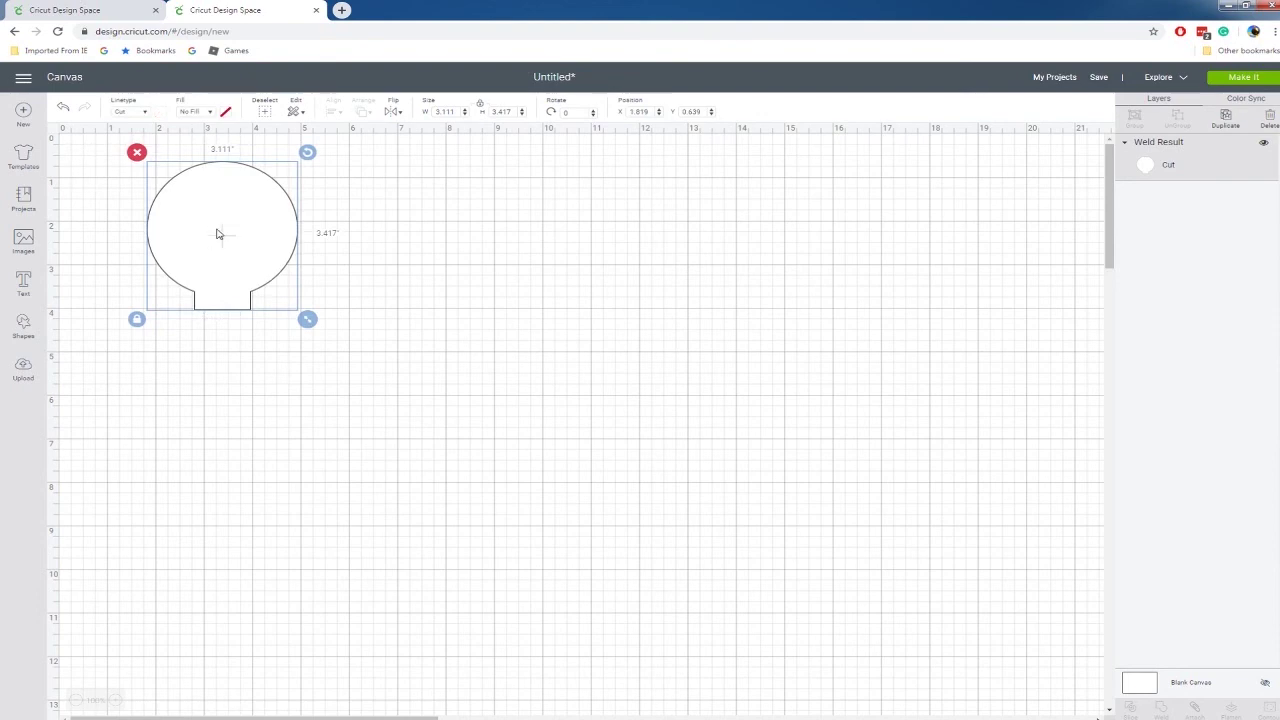
# Check the finished skull in the Halloween Icons project, add two circles and a square, and move the square clear of the skull
pyautogui.click(105, 11)
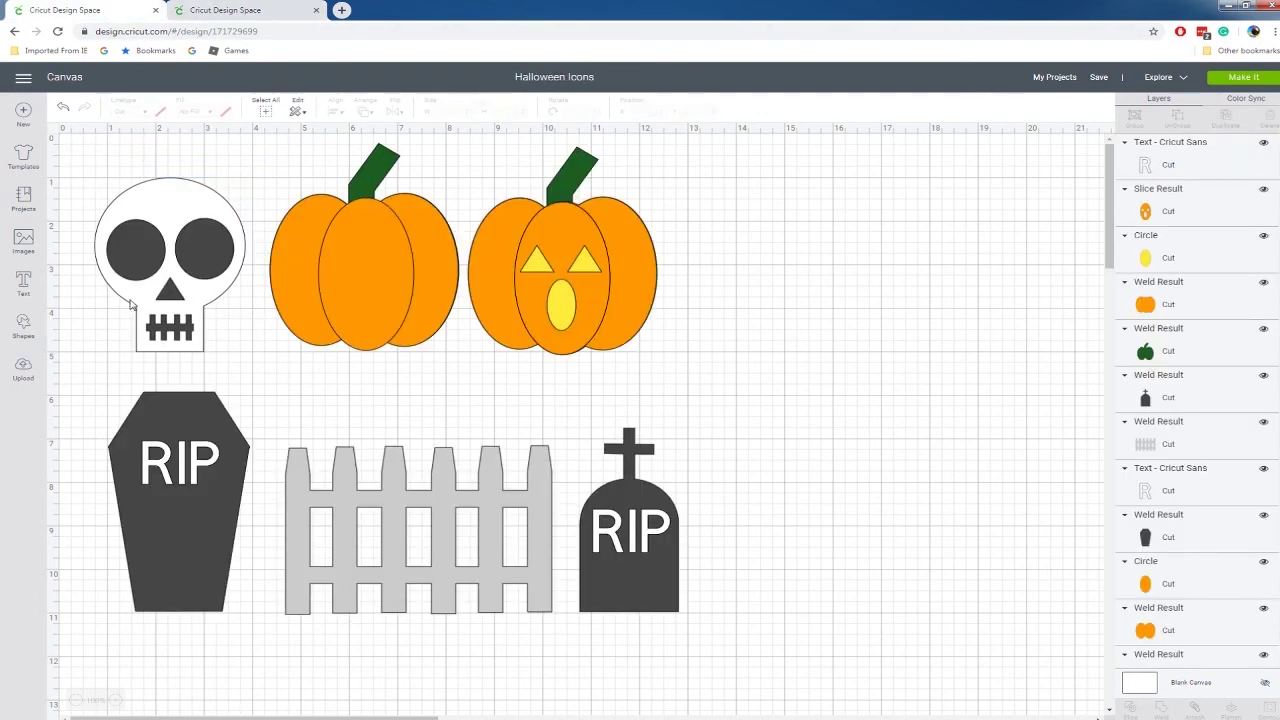
pyautogui.click(246, 10)
pyautogui.click(398, 297)
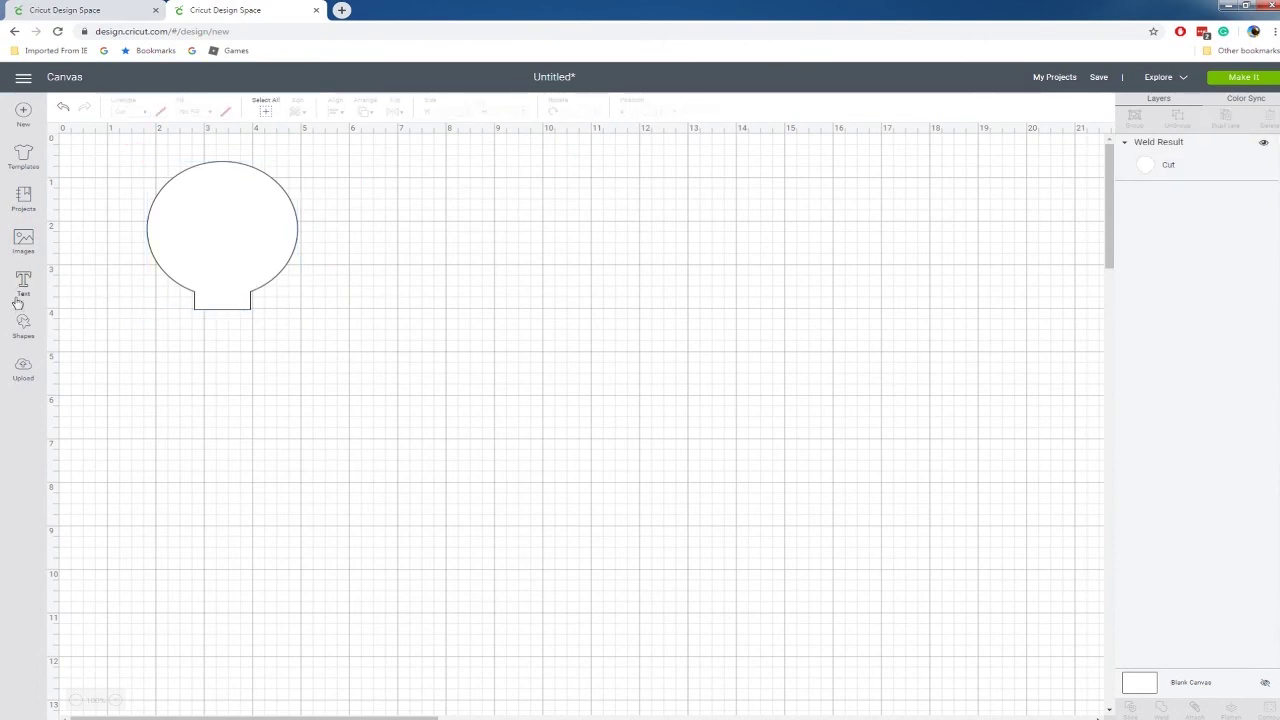
pyautogui.click(23, 325)
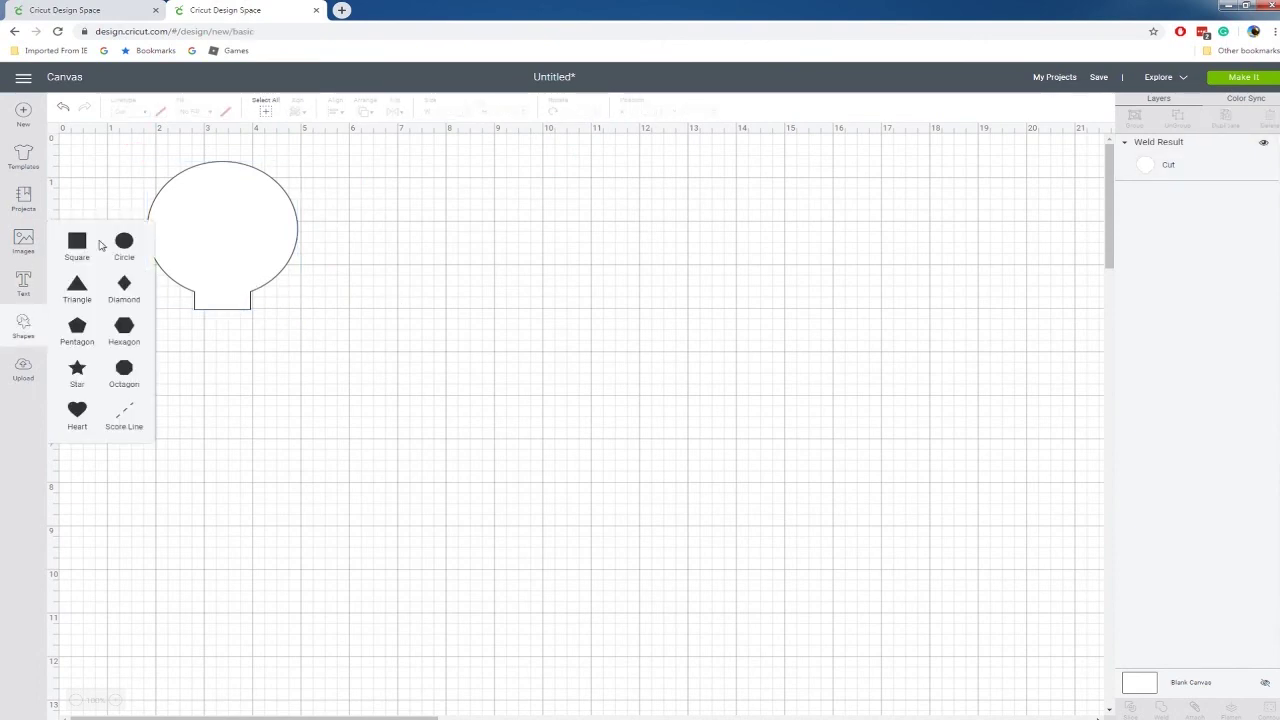
pyautogui.click(121, 246)
pyautogui.click(121, 246)
pyautogui.click(85, 248)
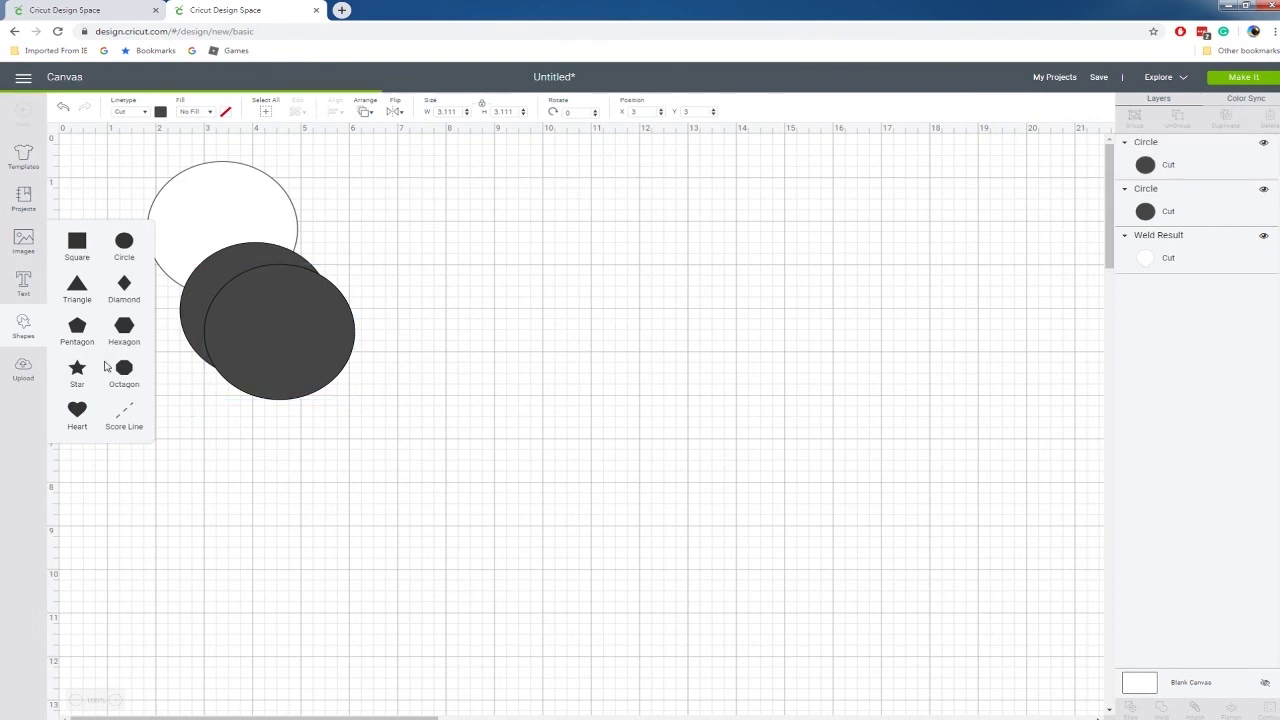
pyautogui.moveTo(345, 376); pyautogui.dragTo(519, 348)
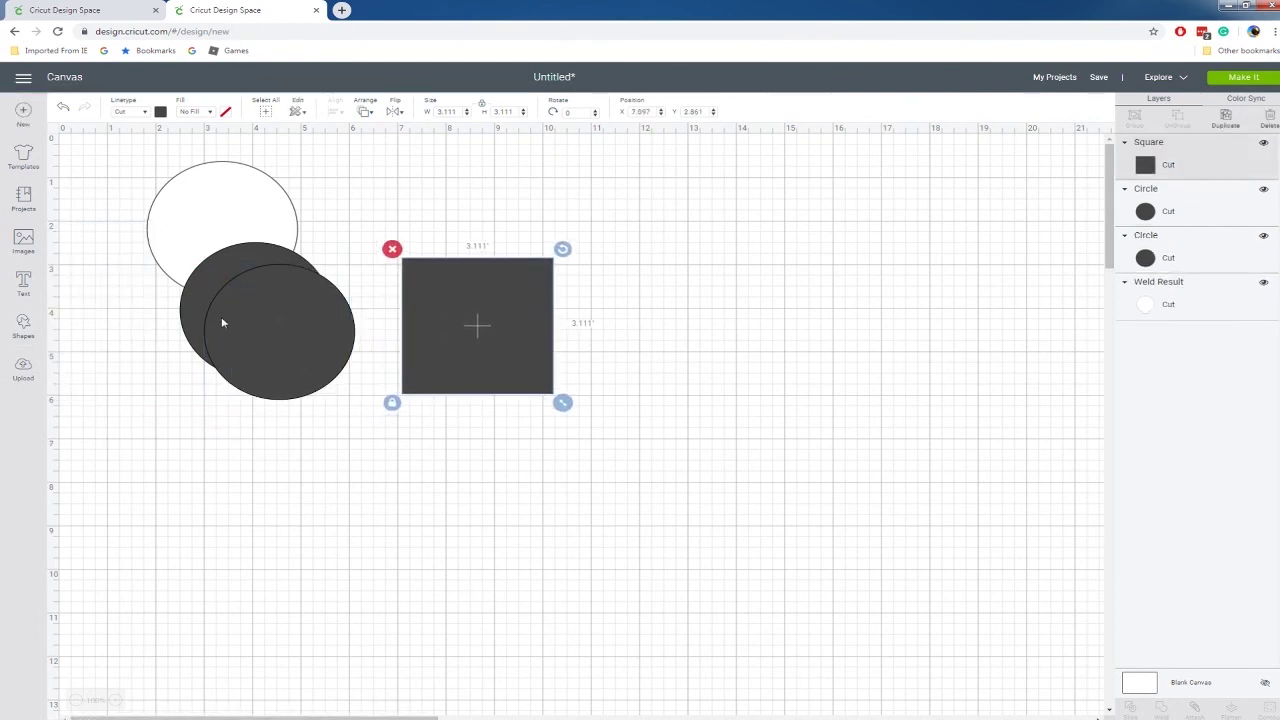
# Unlock one circle's proportions, shrink it and place it as the skull's left eye
pyautogui.moveTo(217, 309); pyautogui.dragTo(200, 415)
pyautogui.click(176, 515)
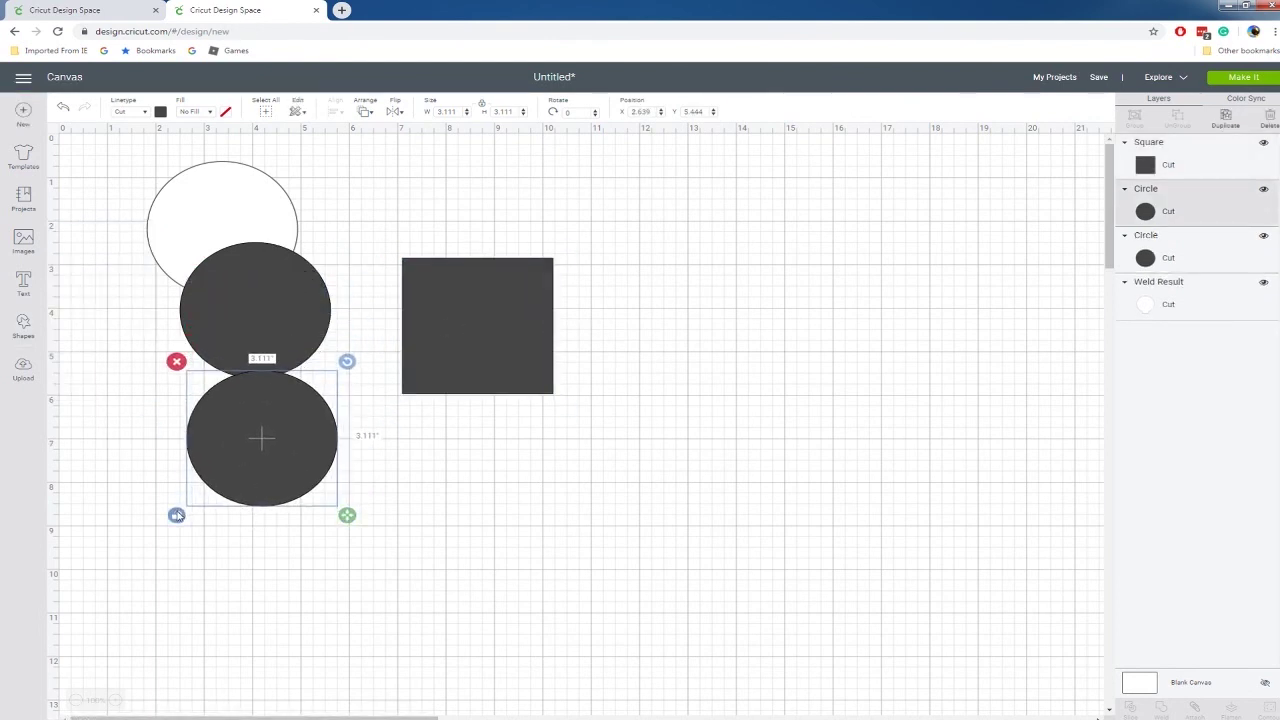
pyautogui.moveTo(350, 516); pyautogui.dragTo(176, 231)
pyautogui.click(277, 427)
# Shrink the other circle to about 1.26 by 1.29 in as the right eye and adjust both eyes' positions on the skull
pyautogui.click(240, 297)
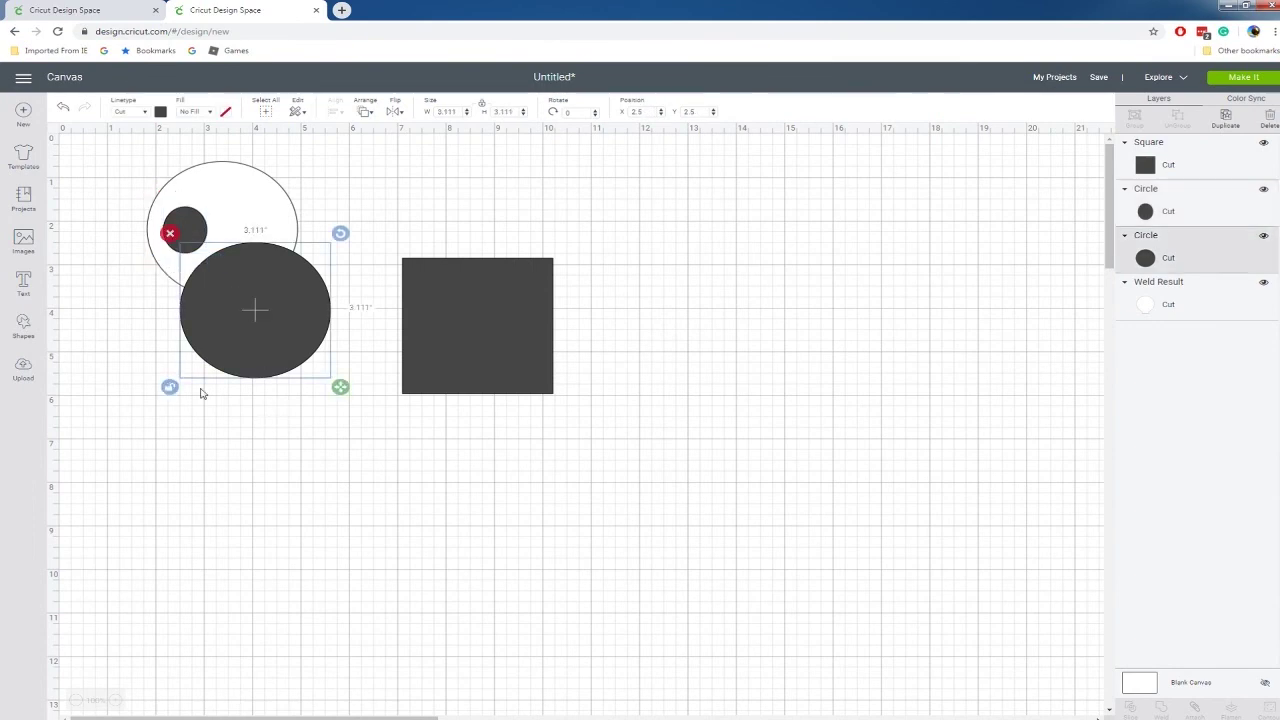
pyautogui.moveTo(341, 389); pyautogui.dragTo(252, 310)
pyautogui.moveTo(209, 274); pyautogui.dragTo(252, 231)
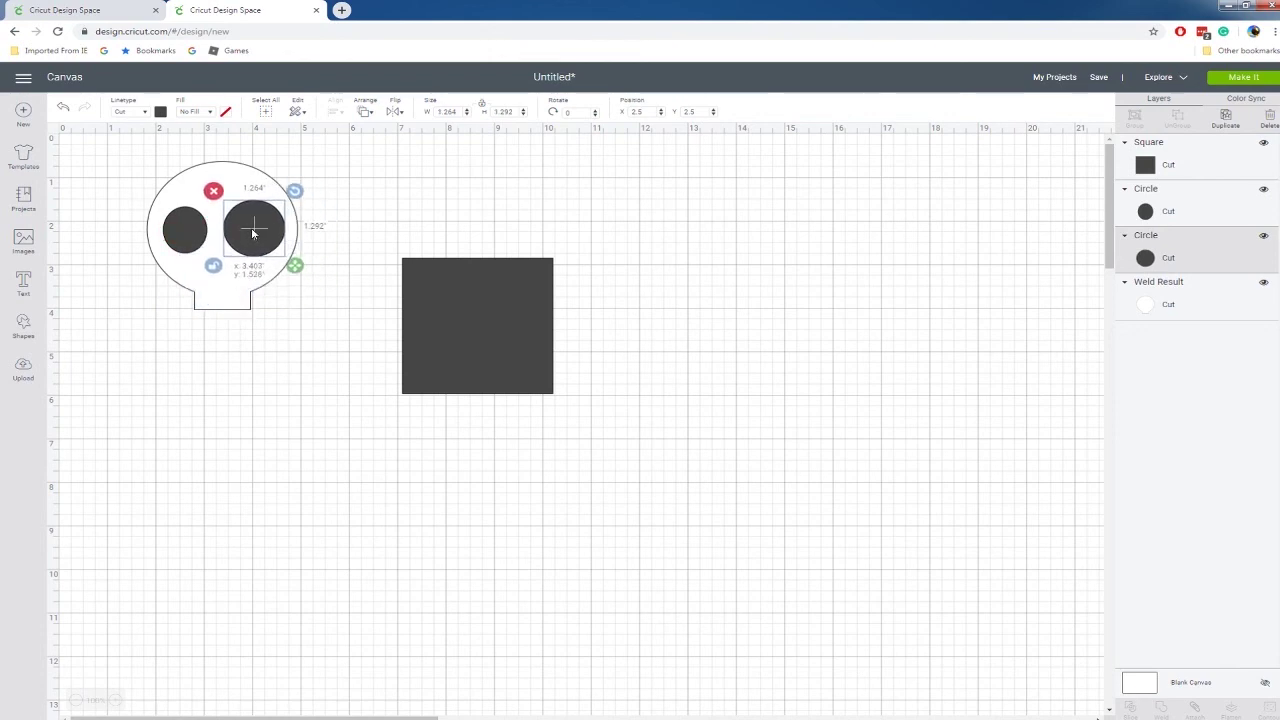
pyautogui.click(288, 290)
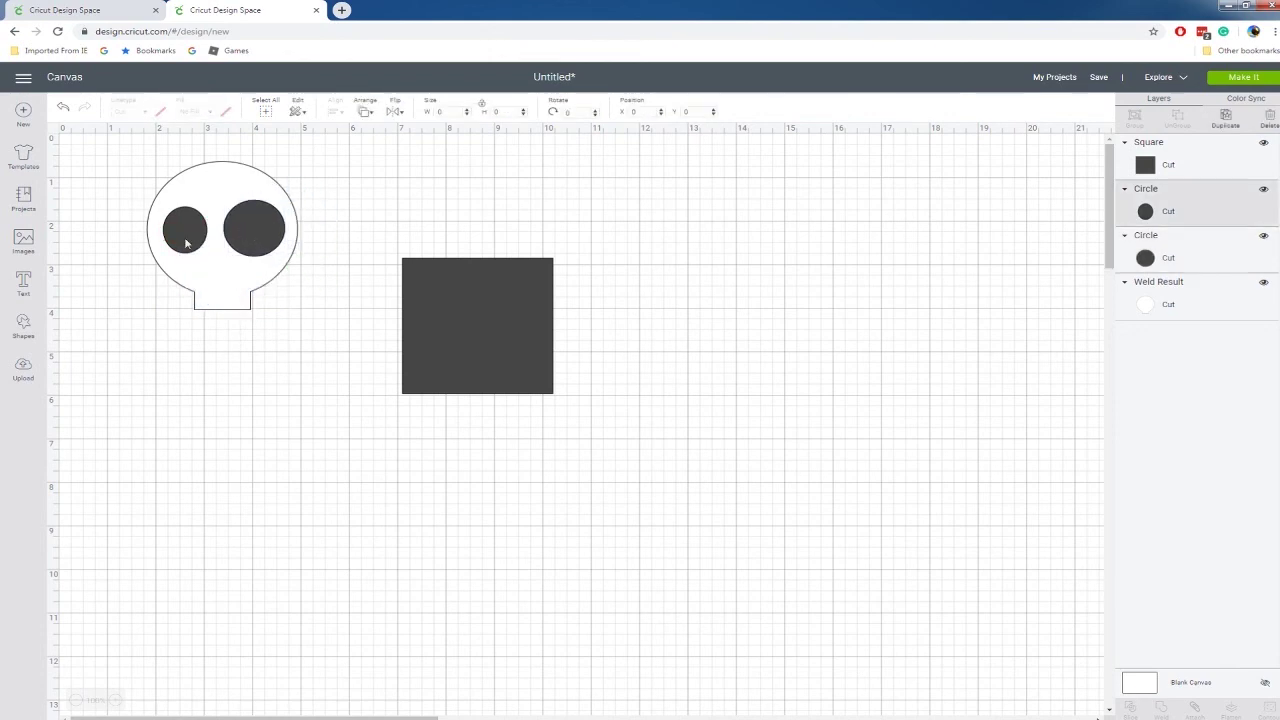
pyautogui.click(184, 237)
pyautogui.moveTo(267, 242); pyautogui.dragTo(251, 226)
pyautogui.click(351, 311)
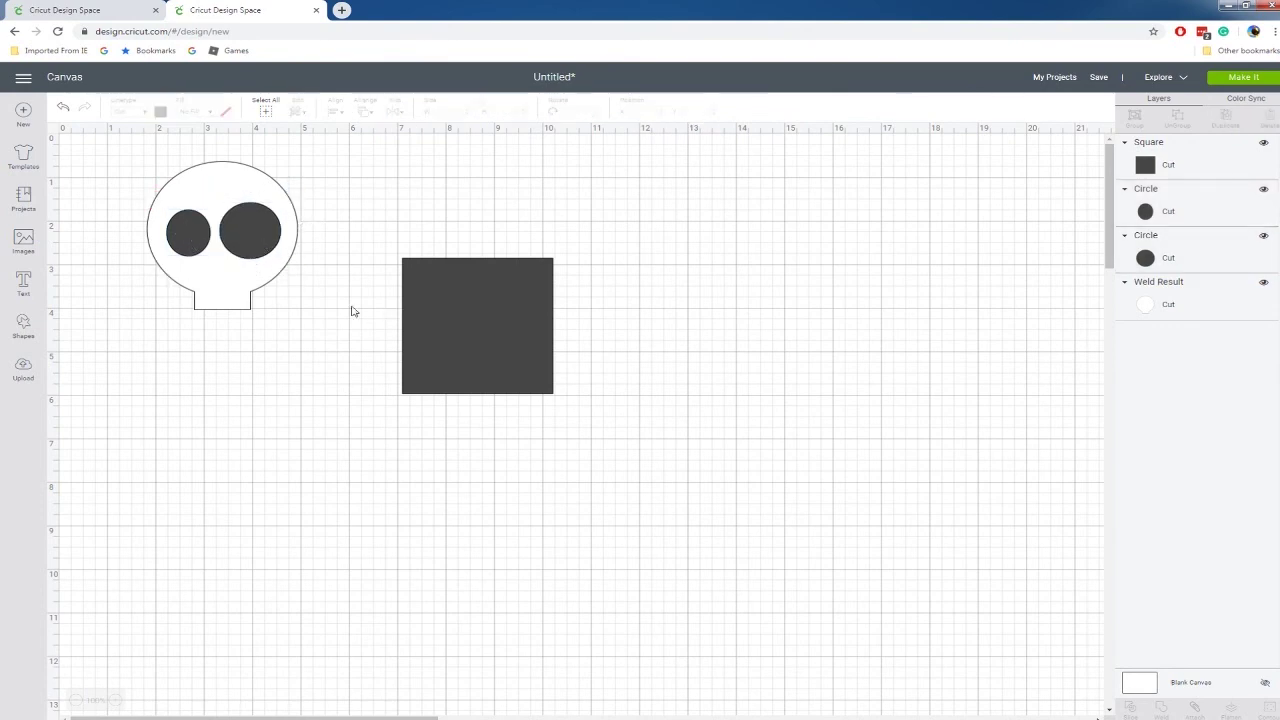
# Resize the square into a thin horizontal bar about 1.24 by 0.19 in and duplicate it
pyautogui.click(468, 332)
pyautogui.moveTo(562, 404); pyautogui.dragTo(472, 278)
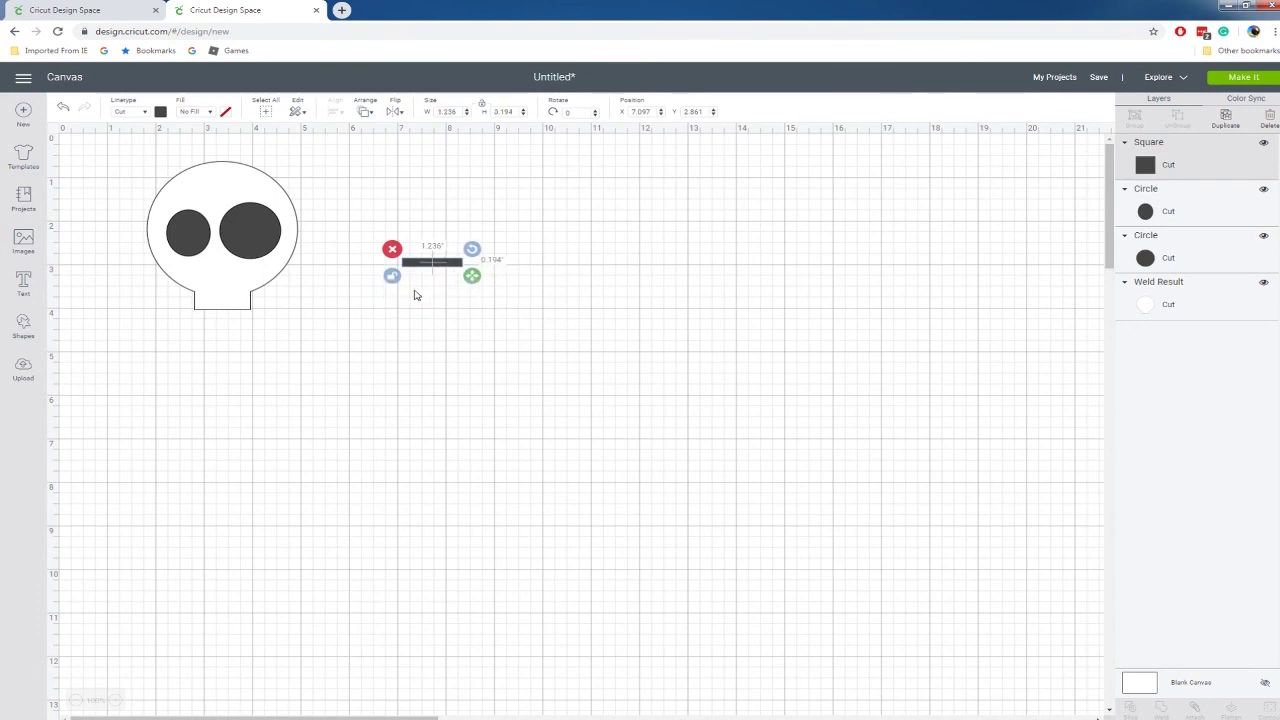
pyautogui.hotkey('ctrl', 'd')
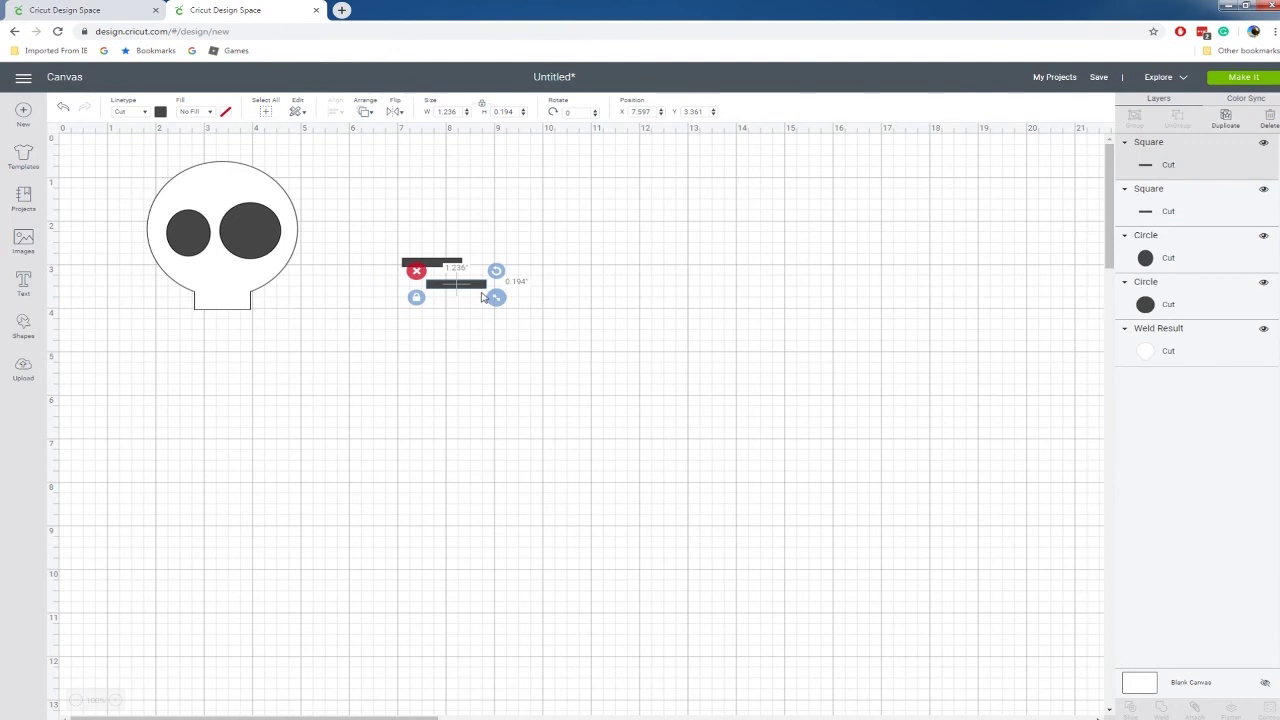
# Rotate the duplicate bar to about 90°, shorten it to about 0.71 in and place it across the horizontal bar's left end
pyautogui.moveTo(495, 270); pyautogui.dragTo(432, 318)
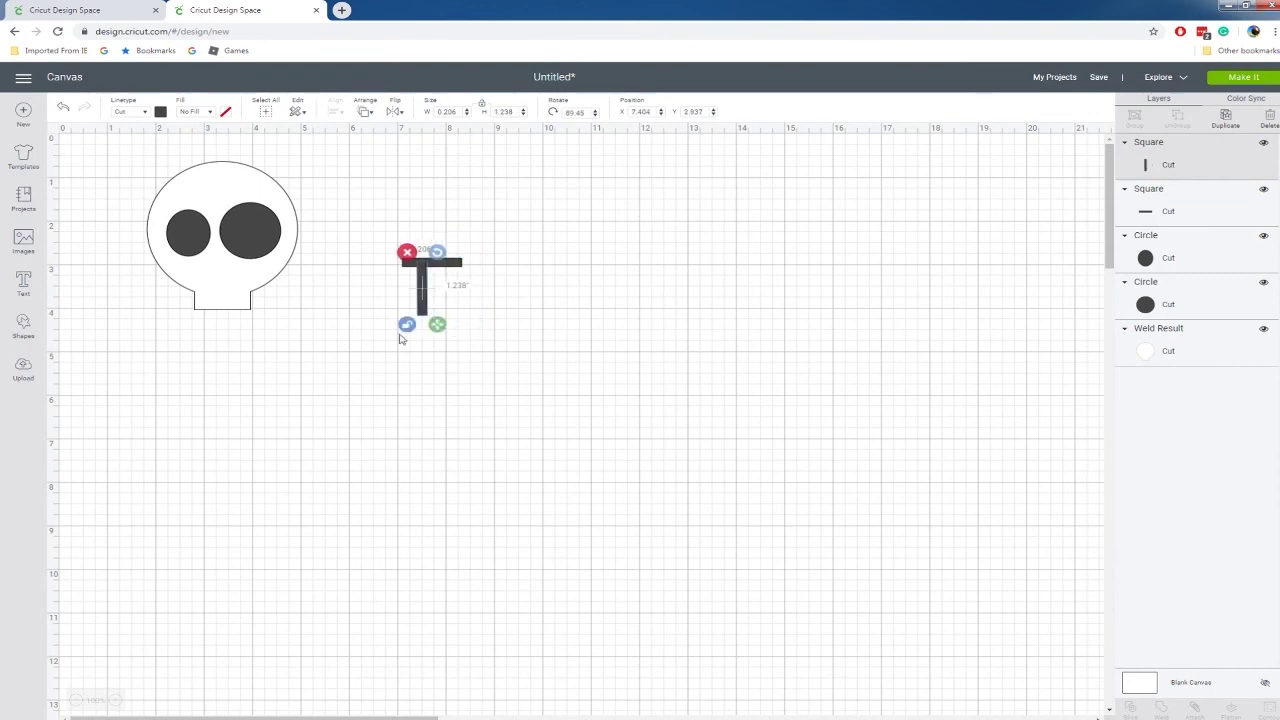
pyautogui.moveTo(437, 324); pyautogui.dragTo(418, 278)
pyautogui.click(487, 292)
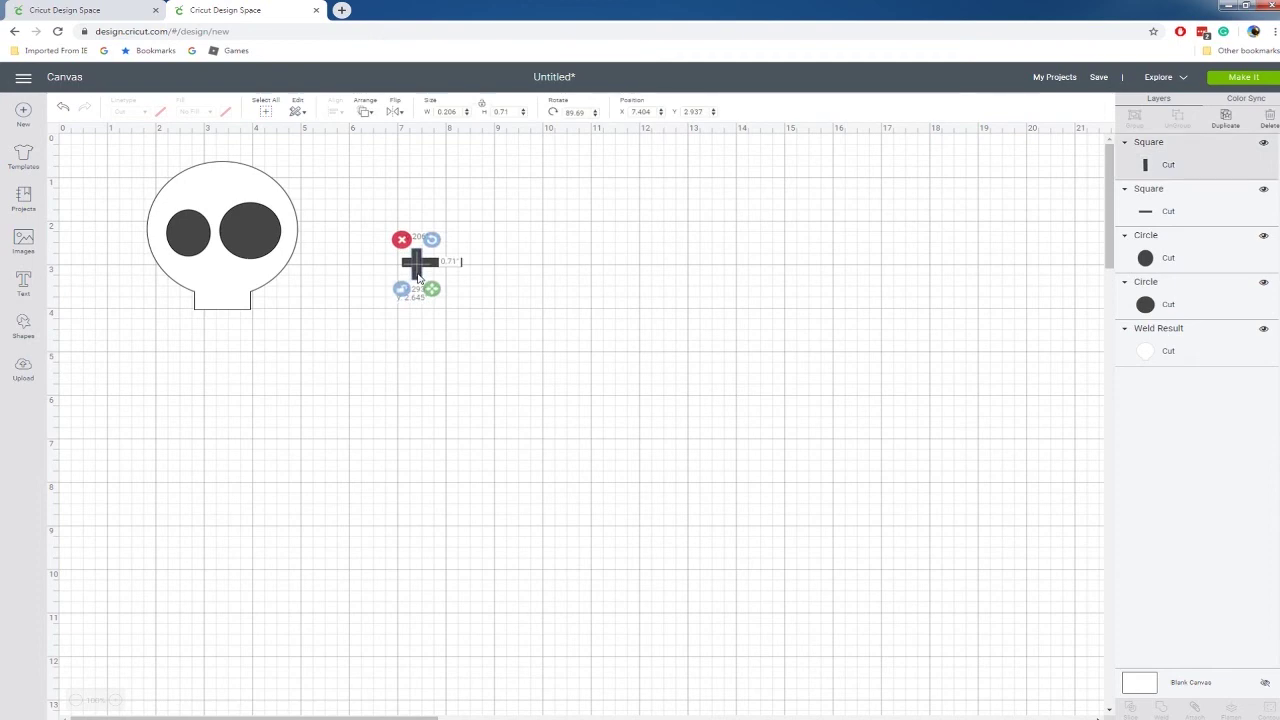
pyautogui.click(483, 293)
pyautogui.click(80, 12)
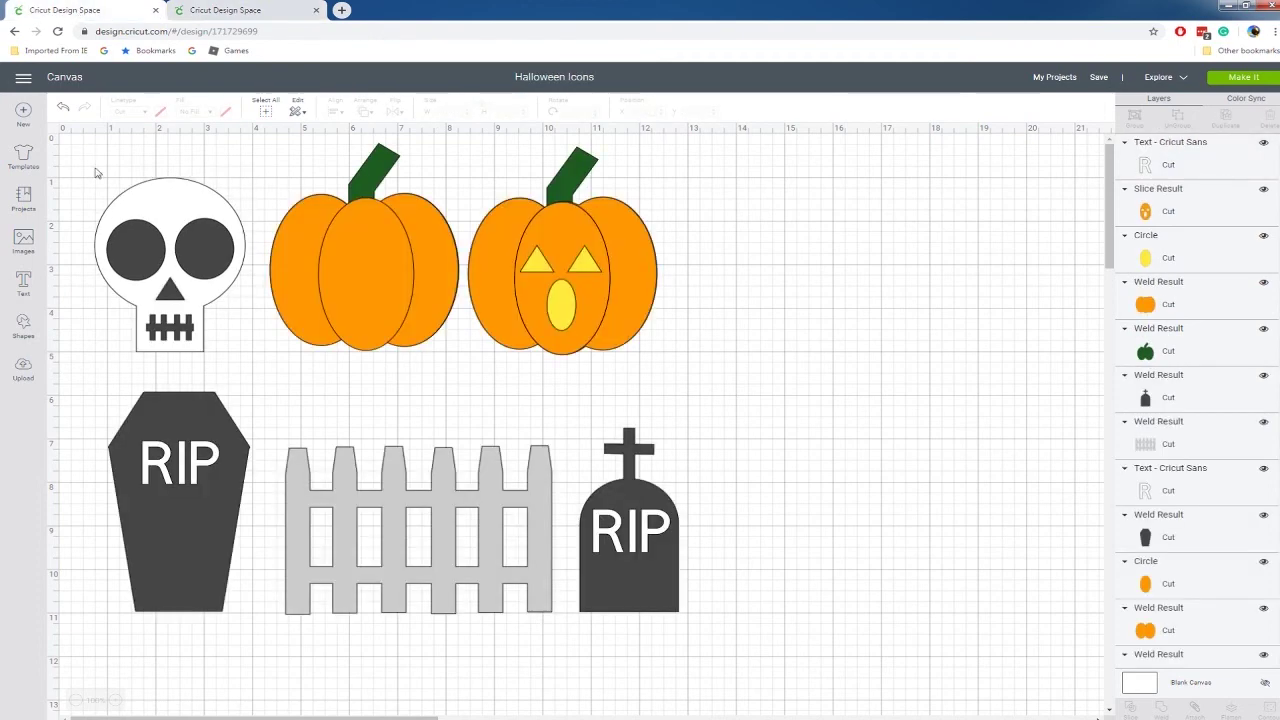
pyautogui.click(220, 13)
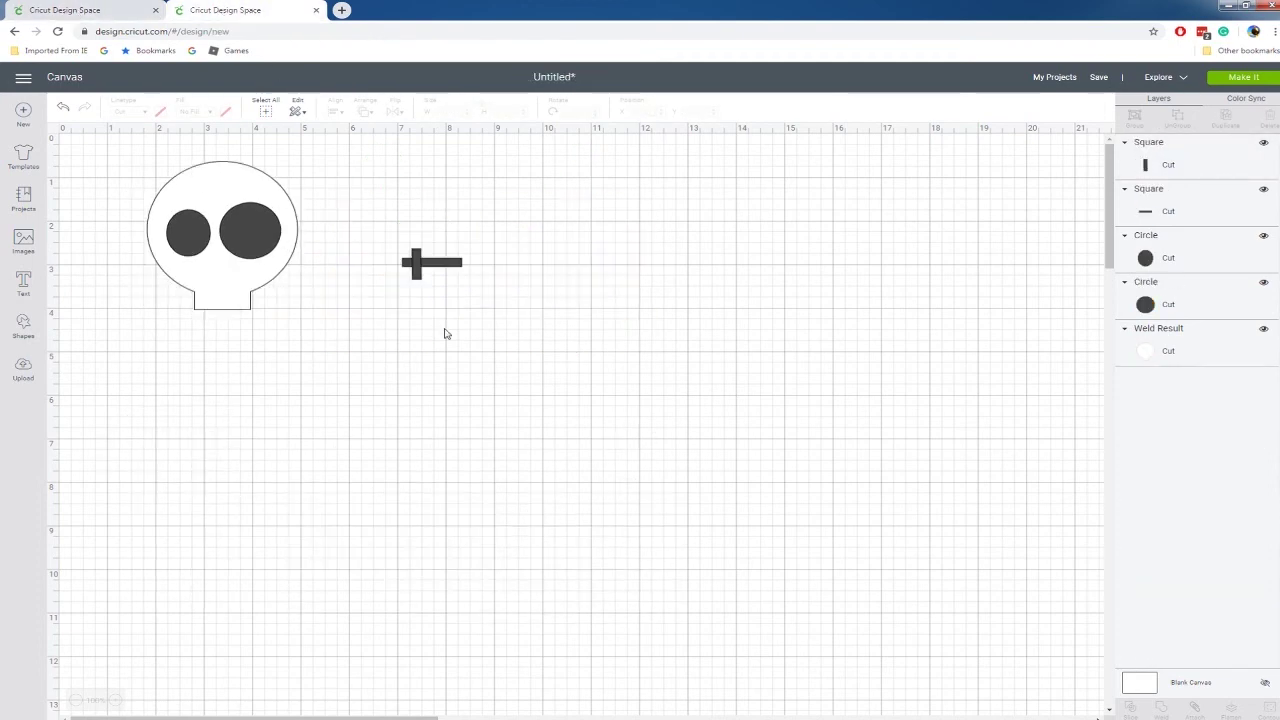
pyautogui.hotkey('ctrl', 'v')
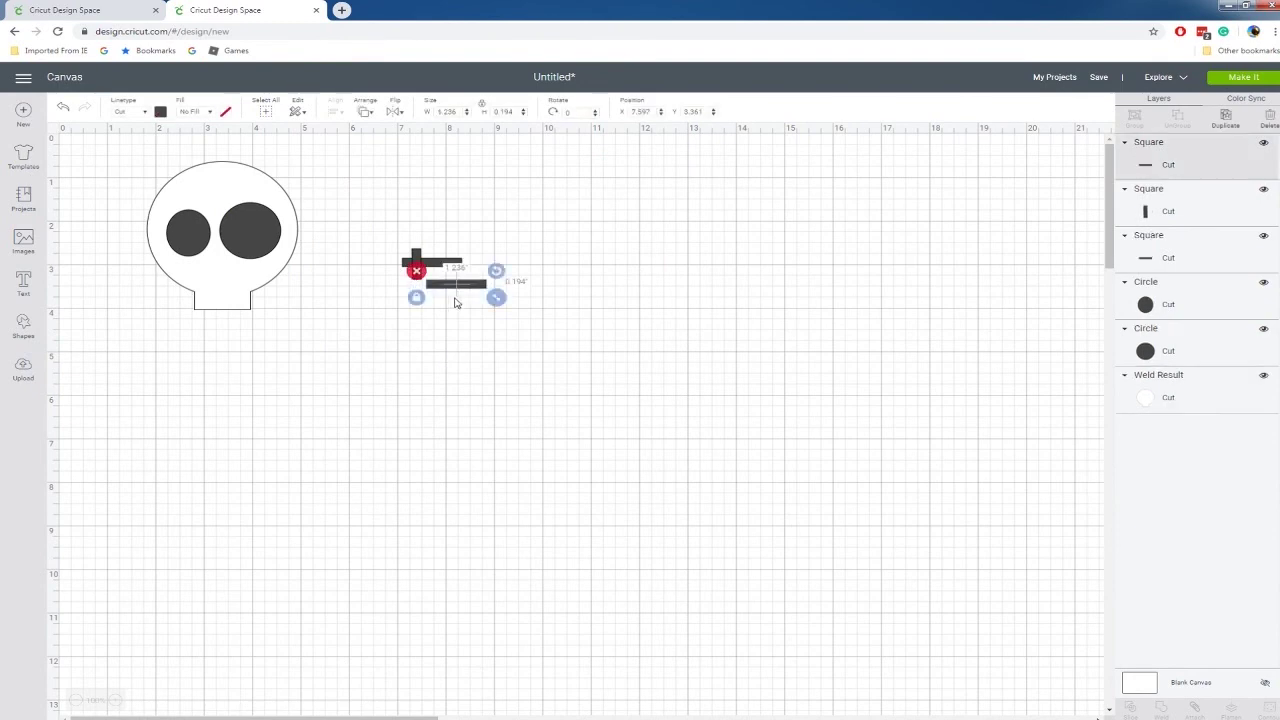
pyautogui.press('Delete')
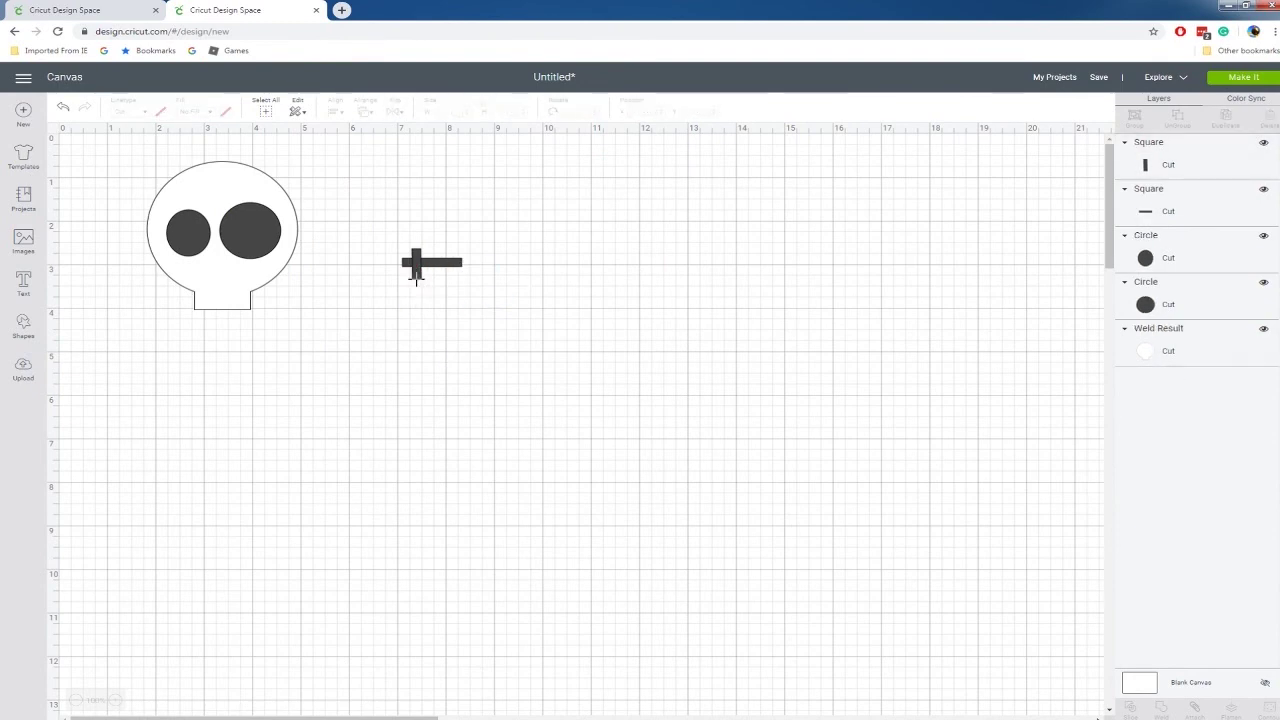
# Make two copies of the short vertical bar and space them along the horizontal bar as teeth
pyautogui.click(420, 278)
pyautogui.hotkey('ctrl', 'c')
pyautogui.hotkey('ctrl', 'v')
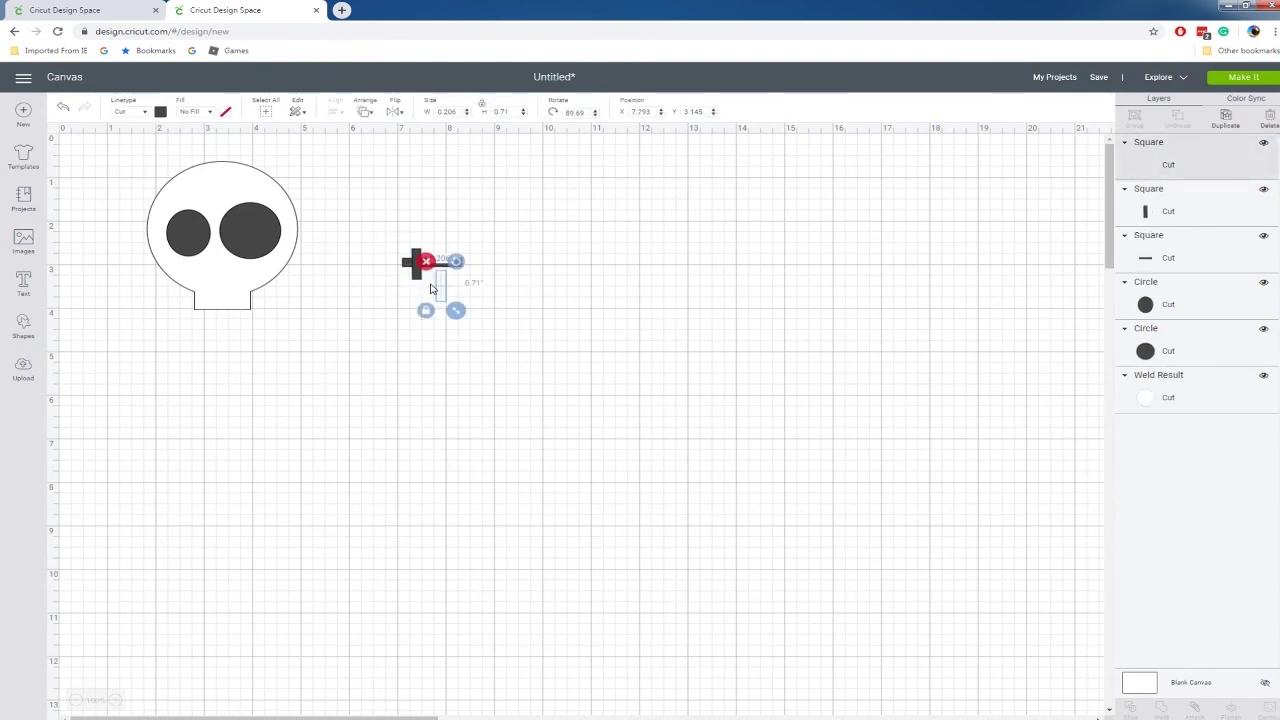
pyautogui.moveTo(441, 284); pyautogui.dragTo(437, 263)
pyautogui.hotkey('ctrl', 'v')
pyautogui.moveTo(463, 290); pyautogui.dragTo(457, 270)
# Center the three vertical bars and the horizontal bar vertically on each other
pyautogui.moveTo(383, 222); pyautogui.dragTo(446, 296)
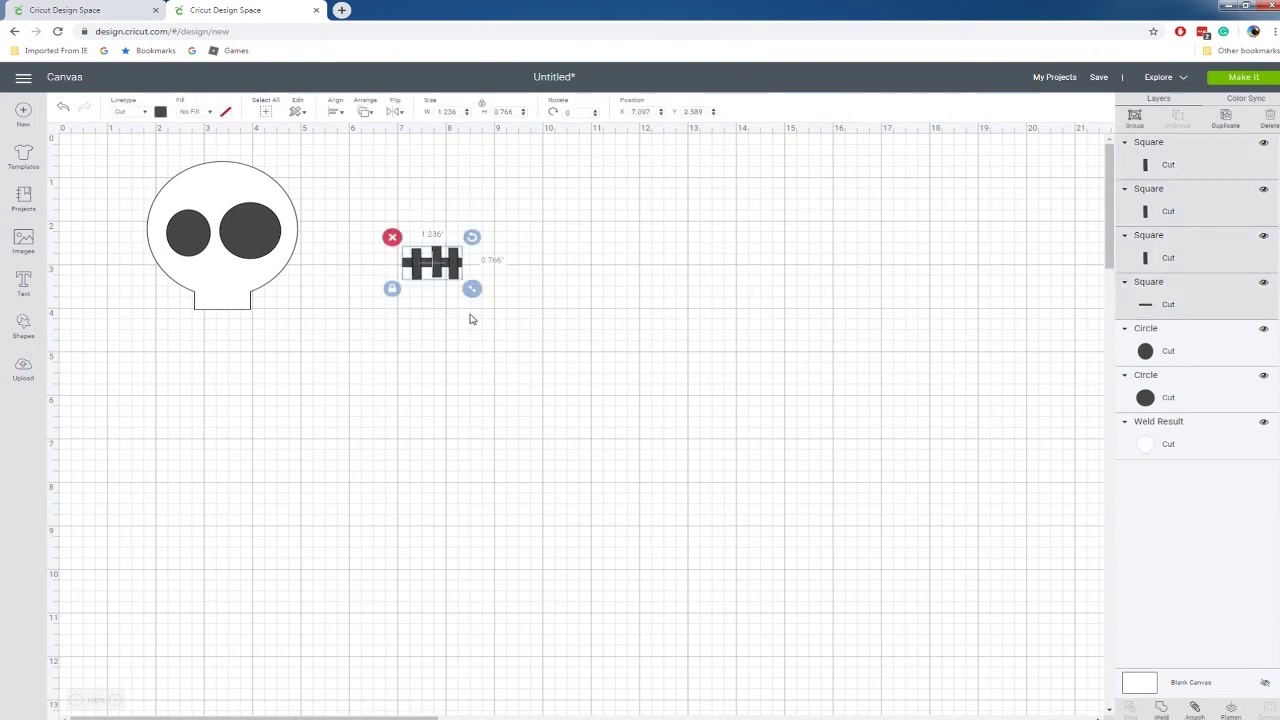
pyautogui.click(337, 115)
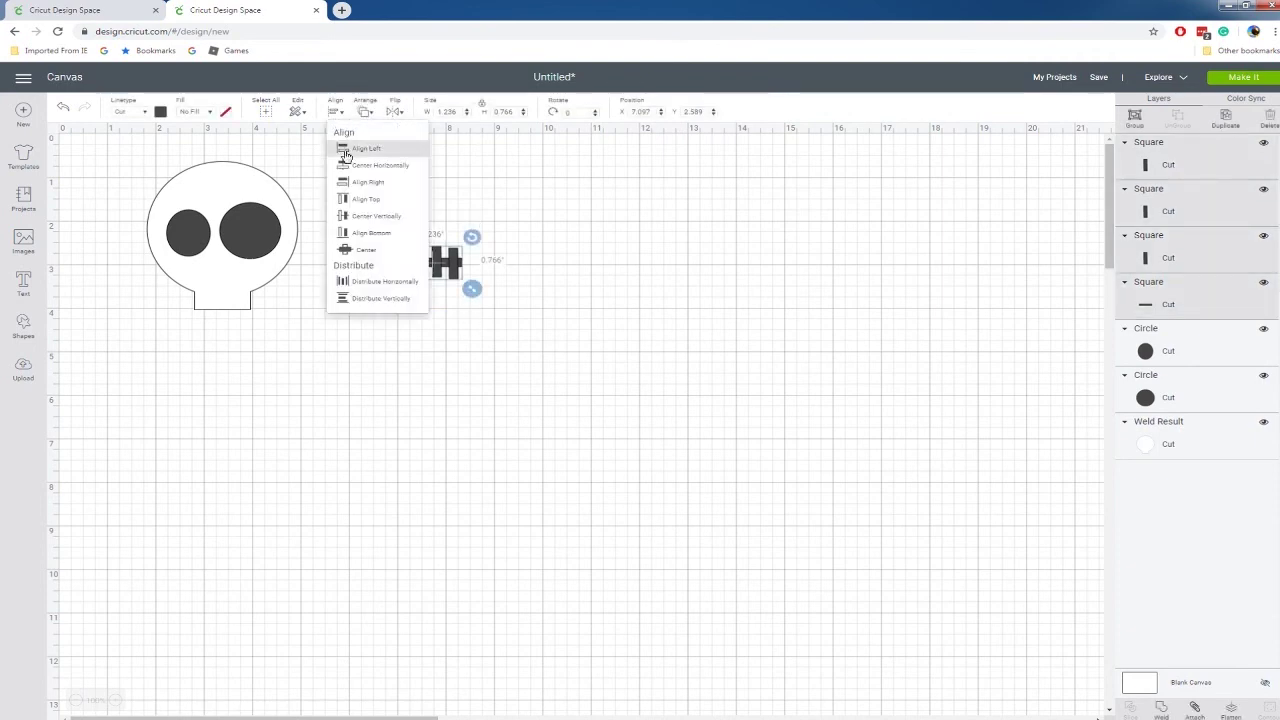
pyautogui.click(363, 222)
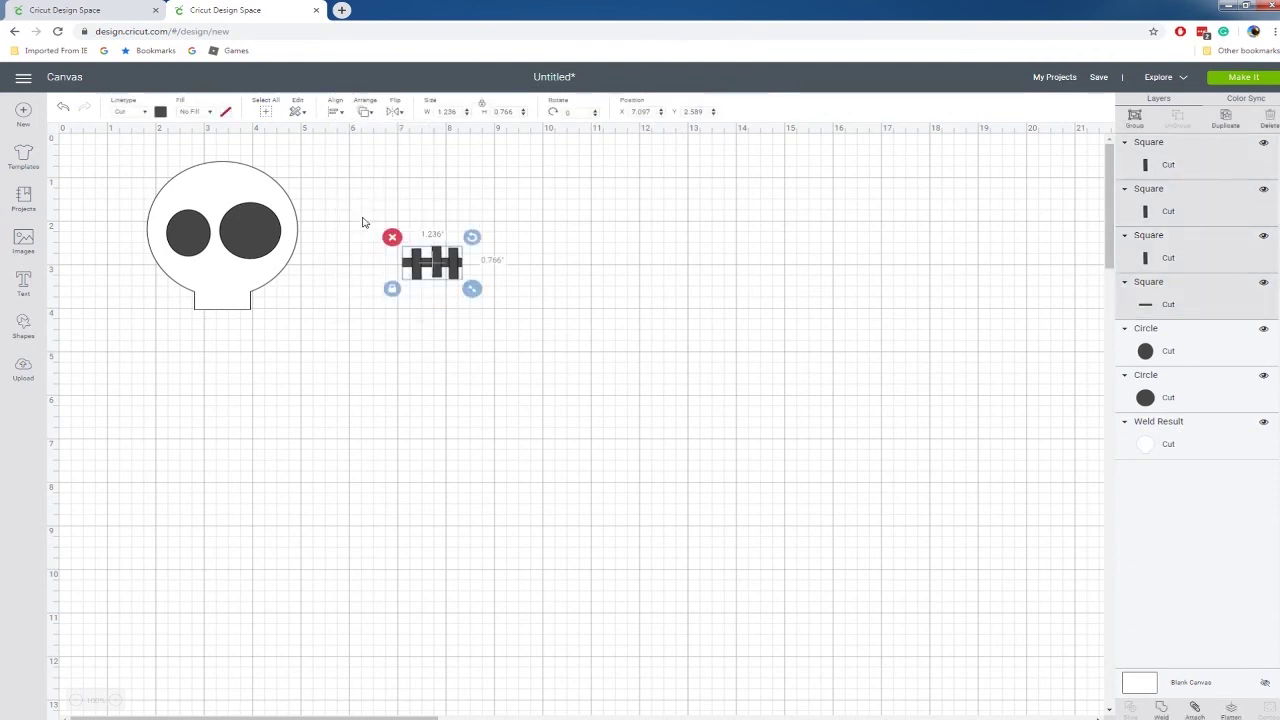
pyautogui.click(390, 312)
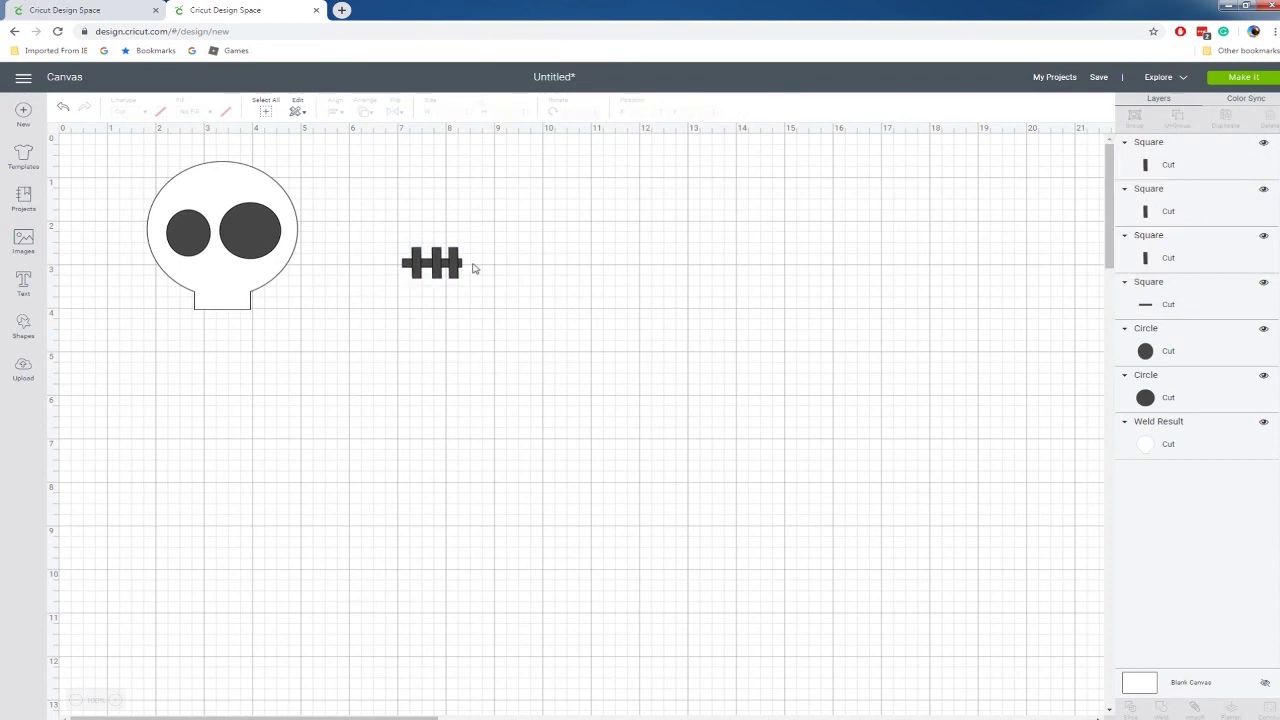
# Nudge the horizontal bar right to center it across the three vertical bars and weld the four bars into one teeth shape
pyautogui.click(406, 268)
pyautogui.press('Right')
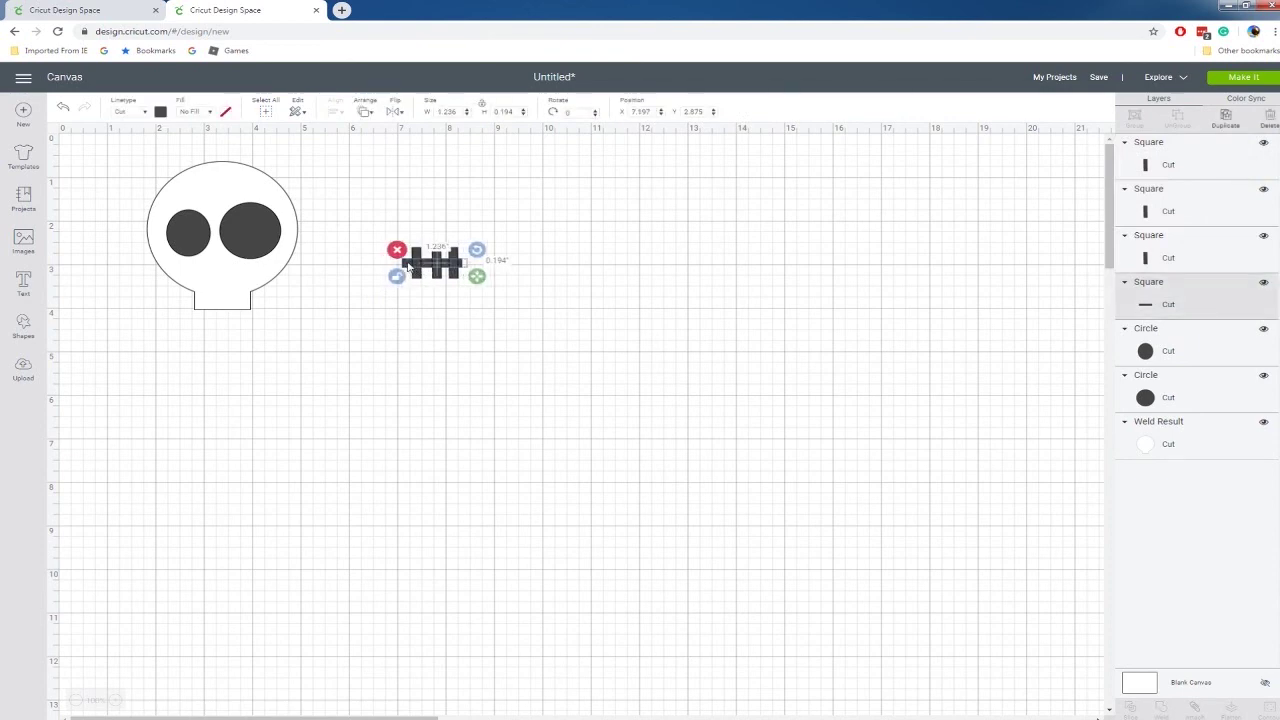
pyautogui.click(435, 349)
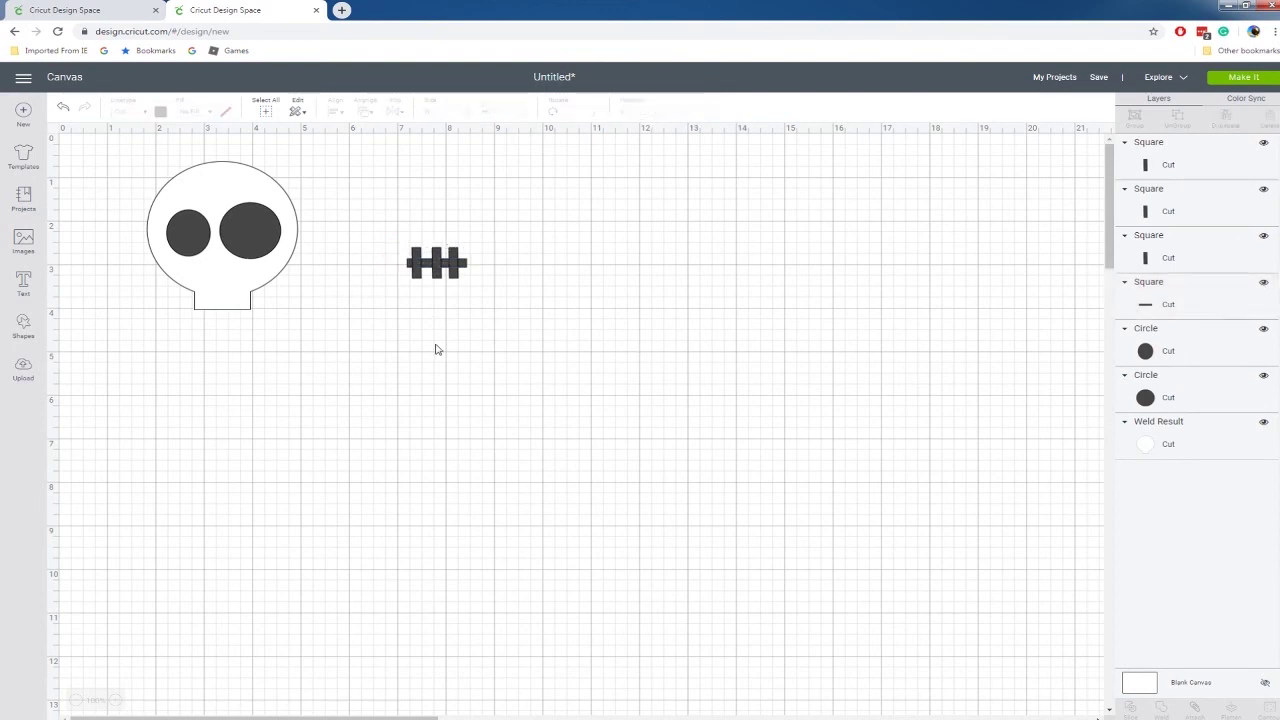
pyautogui.click(465, 270)
pyautogui.click(507, 291)
pyautogui.moveTo(386, 237); pyautogui.dragTo(478, 308)
pyautogui.rightClick(450, 278)
pyautogui.click(484, 536)
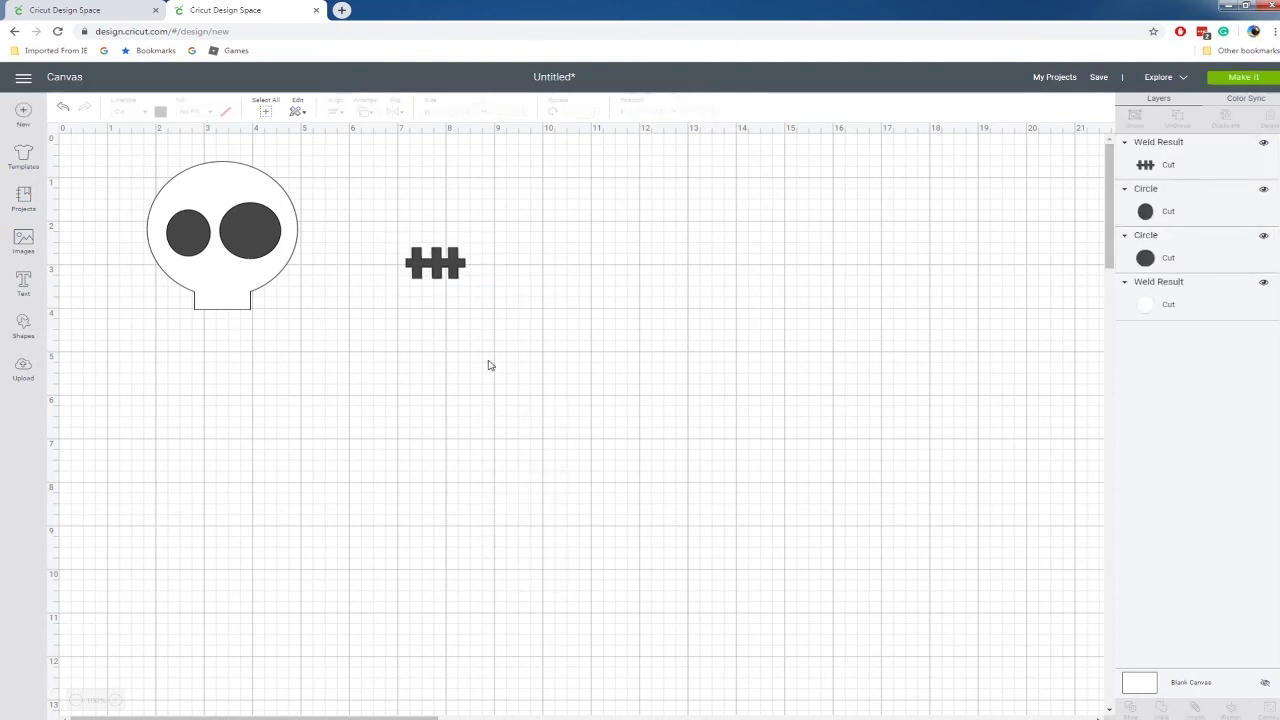
# Shrink the welded teeth shape and place it in the center of the skull's jaw
pyautogui.click(452, 279)
pyautogui.moveTo(473, 292); pyautogui.dragTo(223, 302)
pyautogui.click(429, 331)
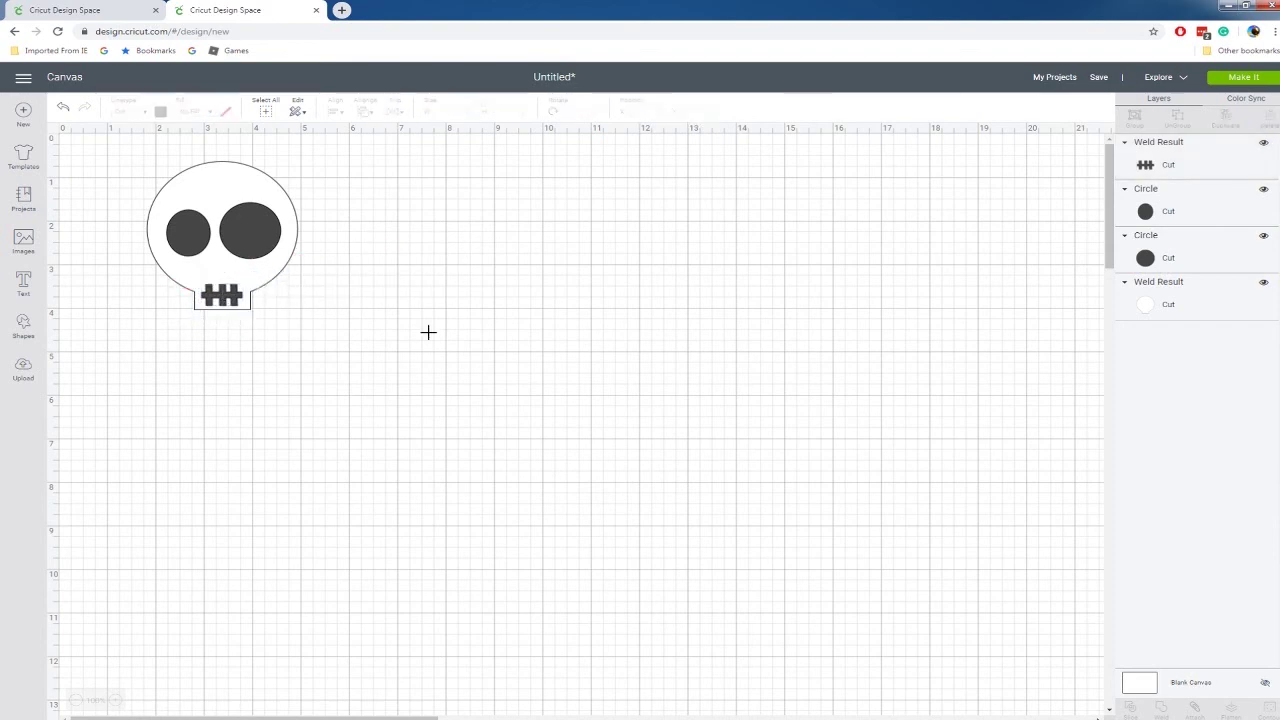
# Add a triangle, shrink it to nose size and place it between the skull's eyes and teeth
pyautogui.click(25, 327)
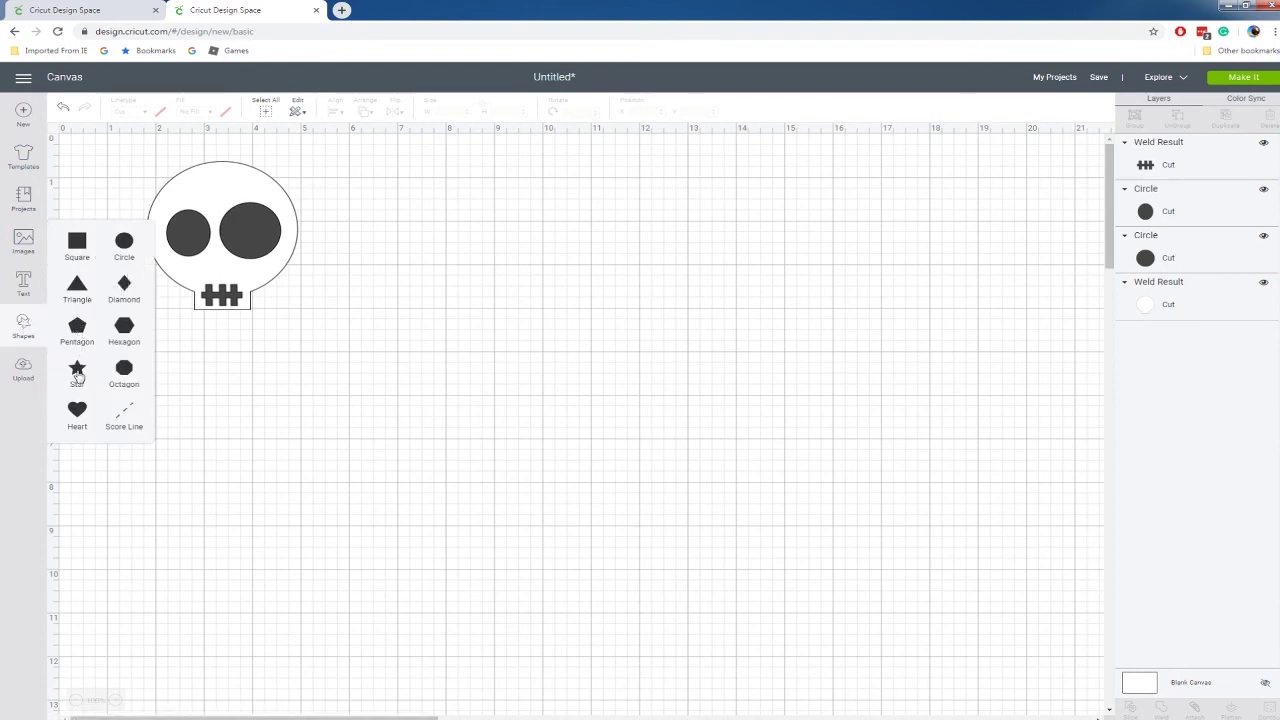
pyautogui.click(88, 290)
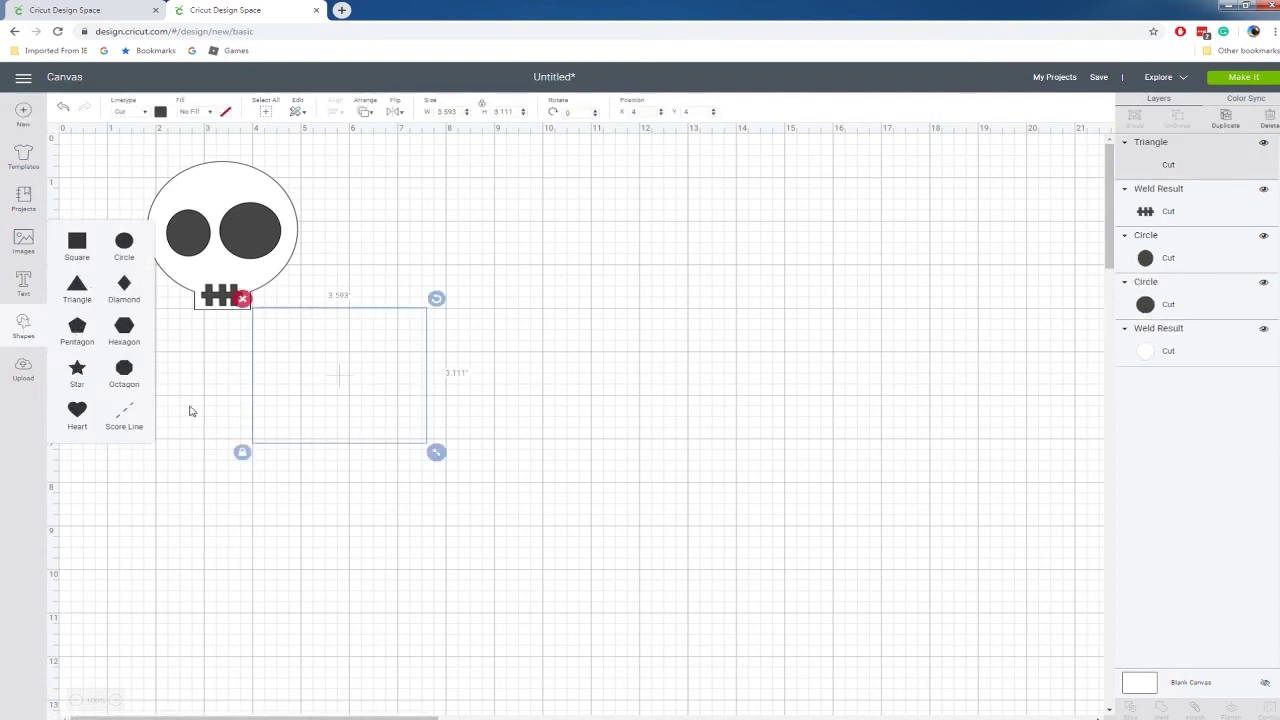
pyautogui.moveTo(436, 452); pyautogui.dragTo(216, 266)
pyautogui.click(337, 355)
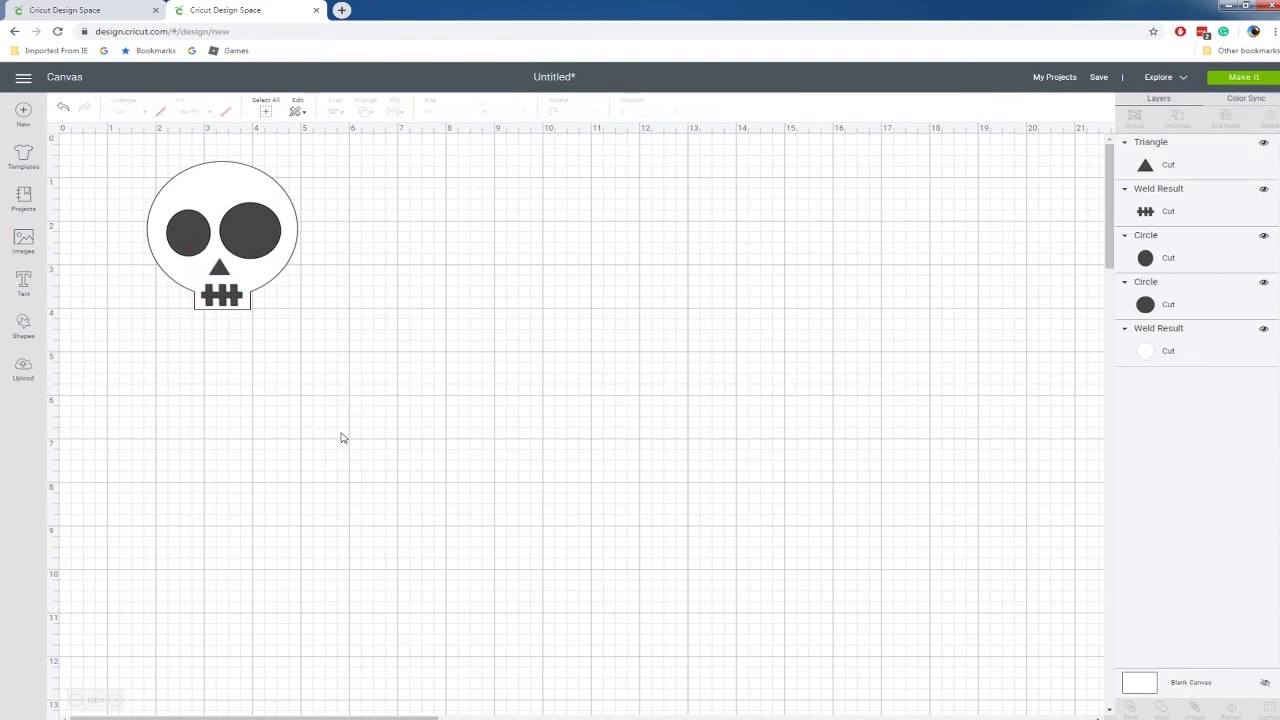
# Select all of the skull's parts and move them together to about X 0.39, Y 0.63 in
pyautogui.moveTo(124, 168); pyautogui.dragTo(317, 357)
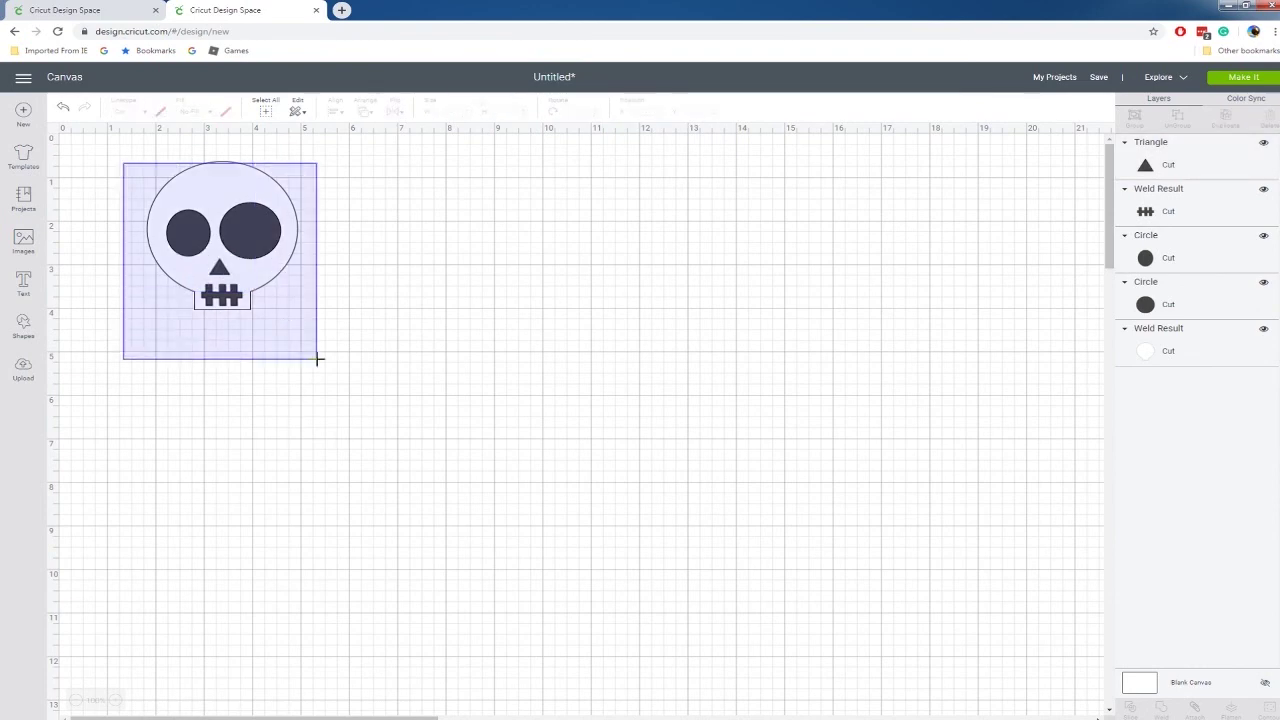
pyautogui.moveTo(266, 283); pyautogui.dragTo(193, 281)
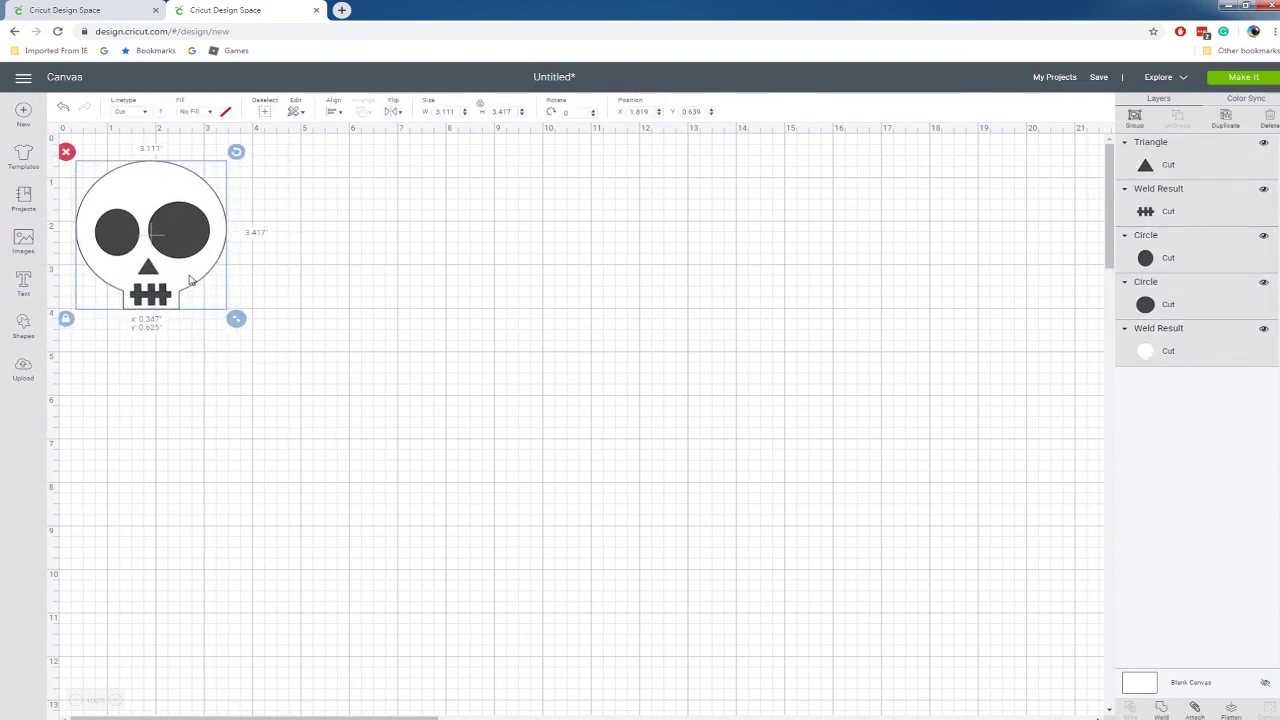
pyautogui.click(364, 295)
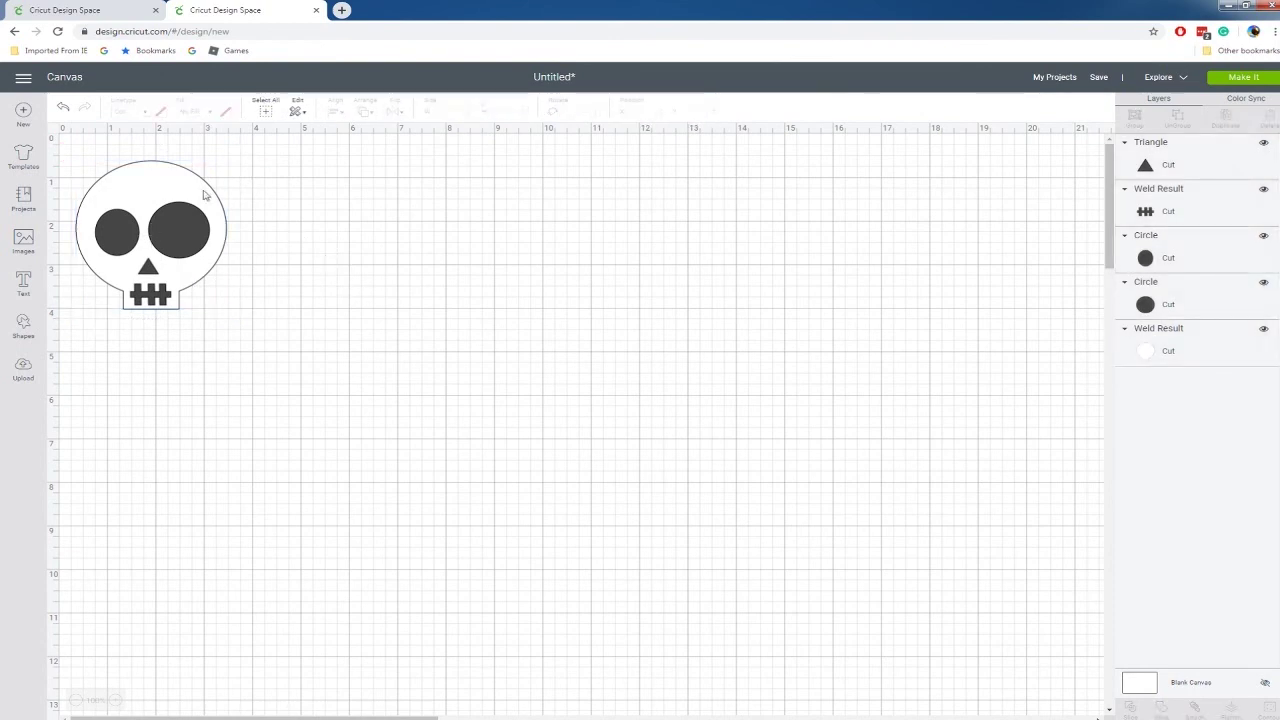
# Add a circle beside the skull and reshape it, with proportions unlocked, into an upright oval about 1.39 by 2.81 in
pyautogui.click(22, 330)
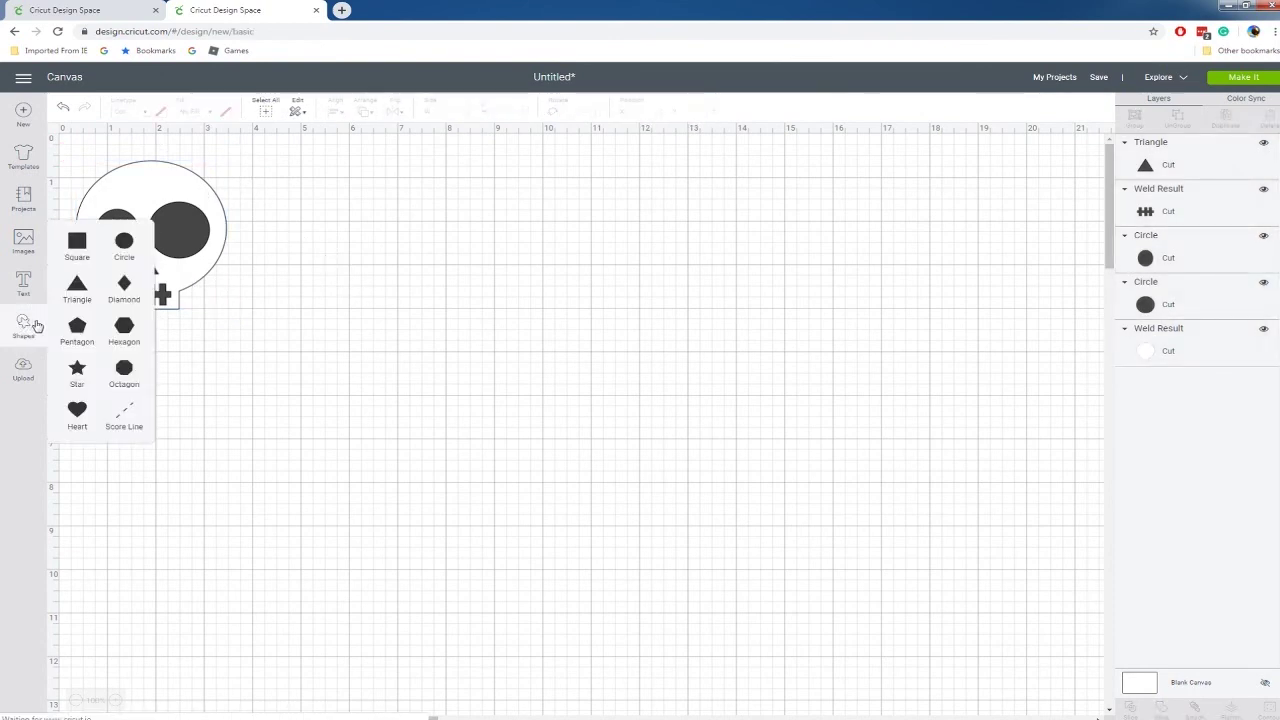
pyautogui.click(124, 243)
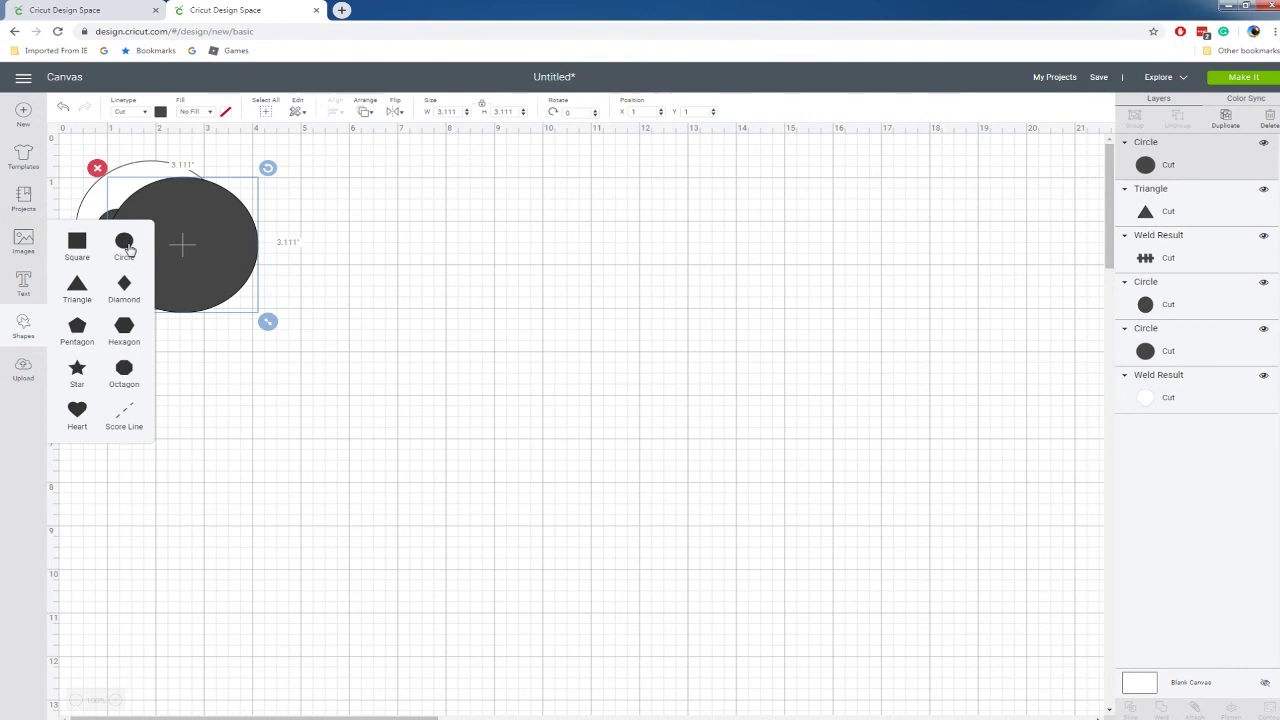
pyautogui.moveTo(258, 248); pyautogui.dragTo(451, 326)
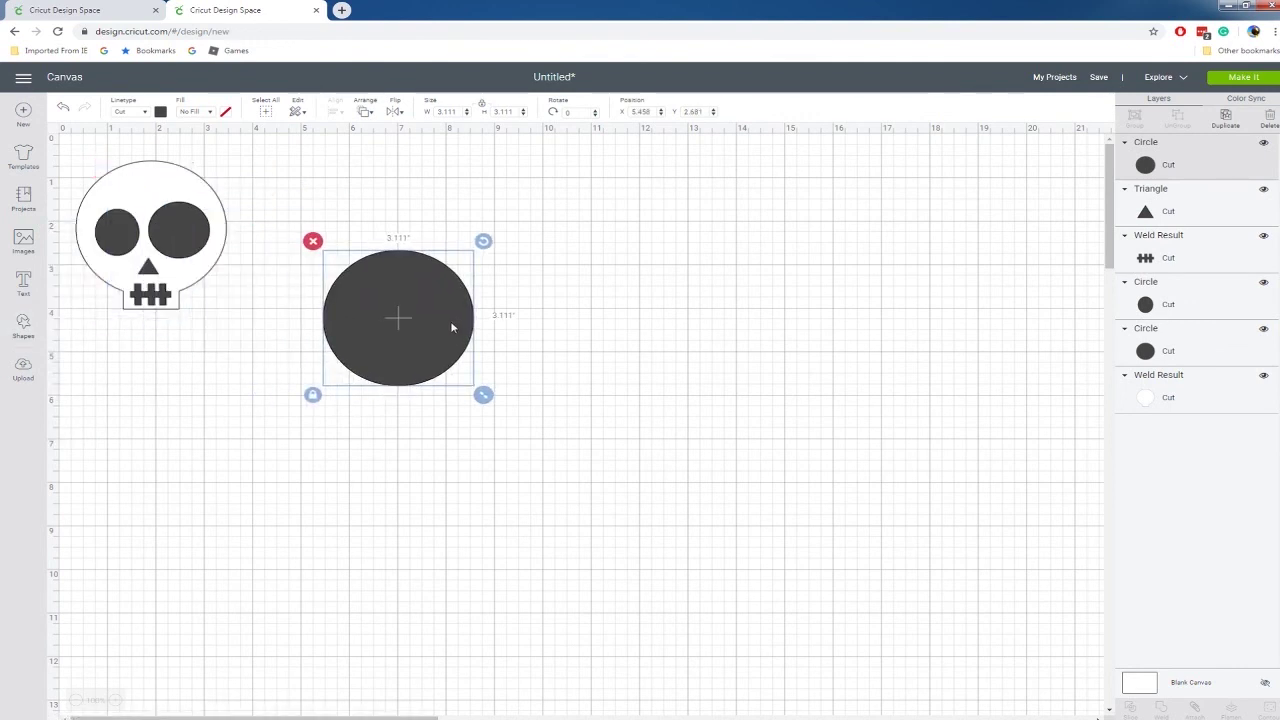
pyautogui.click(313, 395)
pyautogui.moveTo(483, 394); pyautogui.dragTo(402, 381)
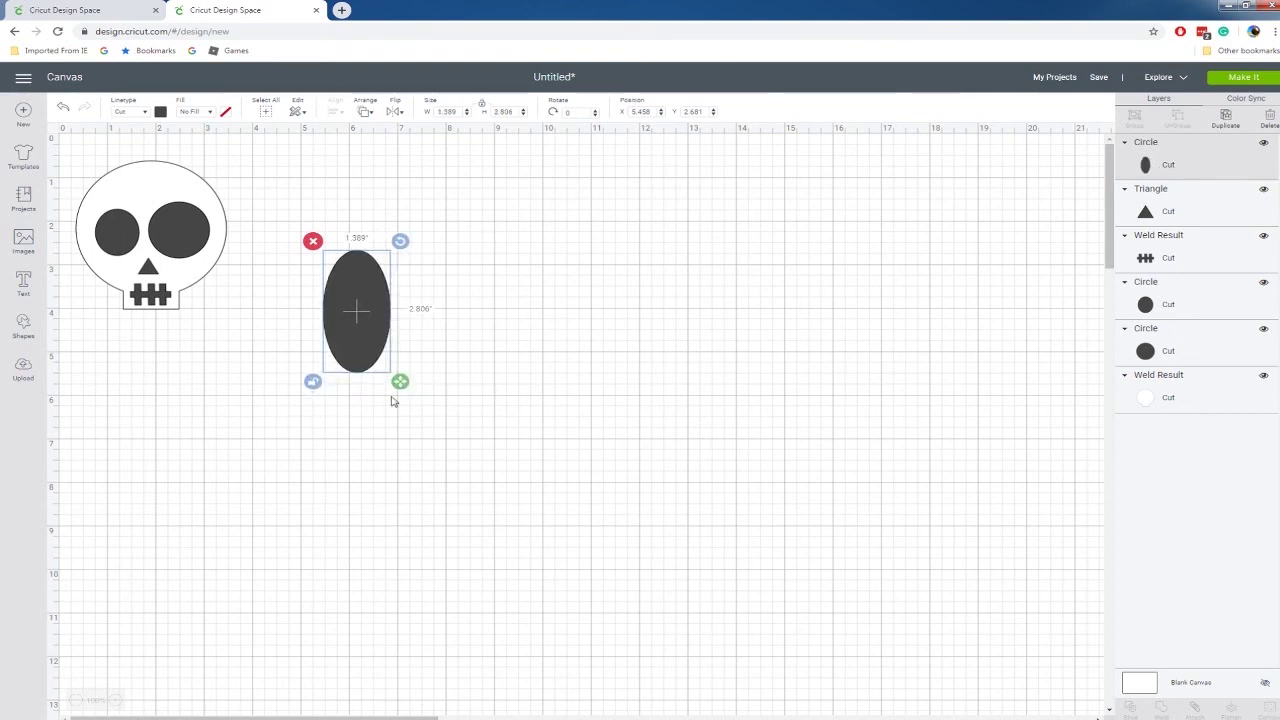
pyautogui.moveTo(375, 289); pyautogui.dragTo(353, 224)
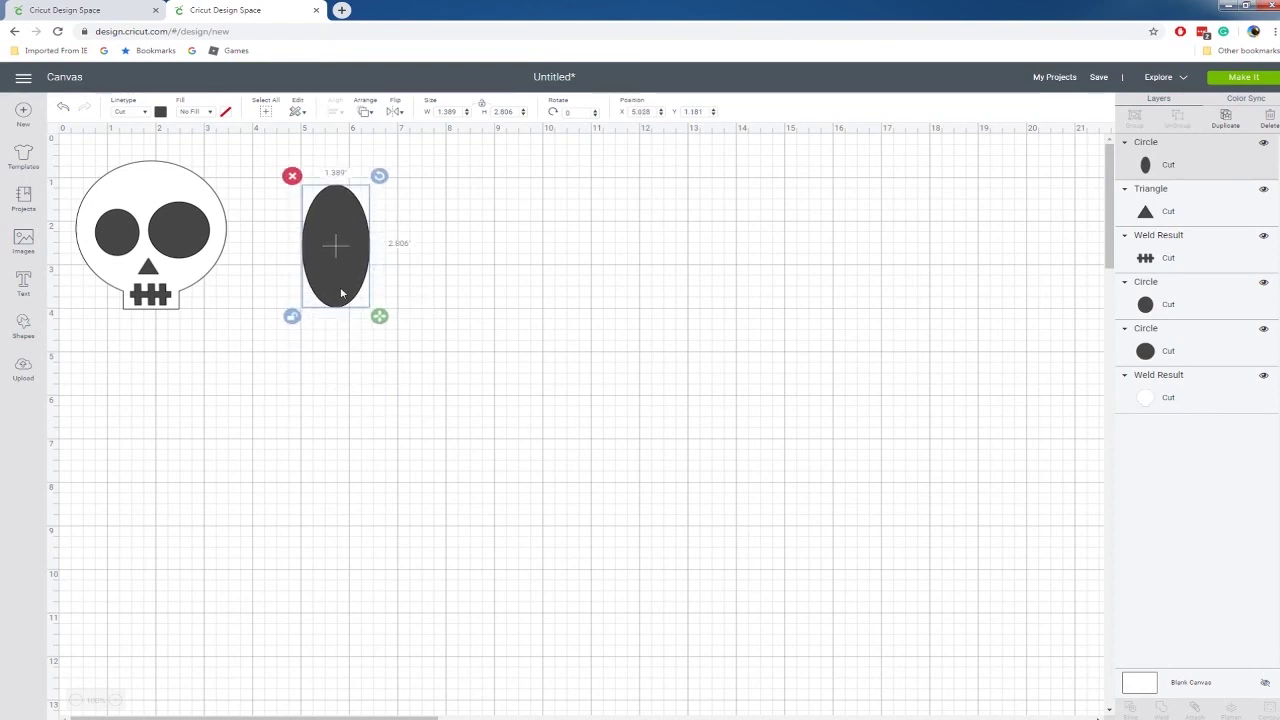
# Make two copies of the oval, overlapping one with the original and setting the other apart to the right
pyautogui.hotkey('ctrl', 'd')
pyautogui.moveTo(371, 277); pyautogui.dragTo(559, 259)
pyautogui.hotkey('ctrl', 'd')
pyautogui.moveTo(427, 254); pyautogui.dragTo(382, 261)
pyautogui.moveTo(557, 268); pyautogui.dragTo(515, 259)
# Widen the two overlapping ovals, the left one to about 1.89 by 2.85 in, and move the narrow oval below them
pyautogui.moveTo(421, 320); pyautogui.dragTo(445, 320)
pyautogui.click(333, 318)
pyautogui.click(321, 258)
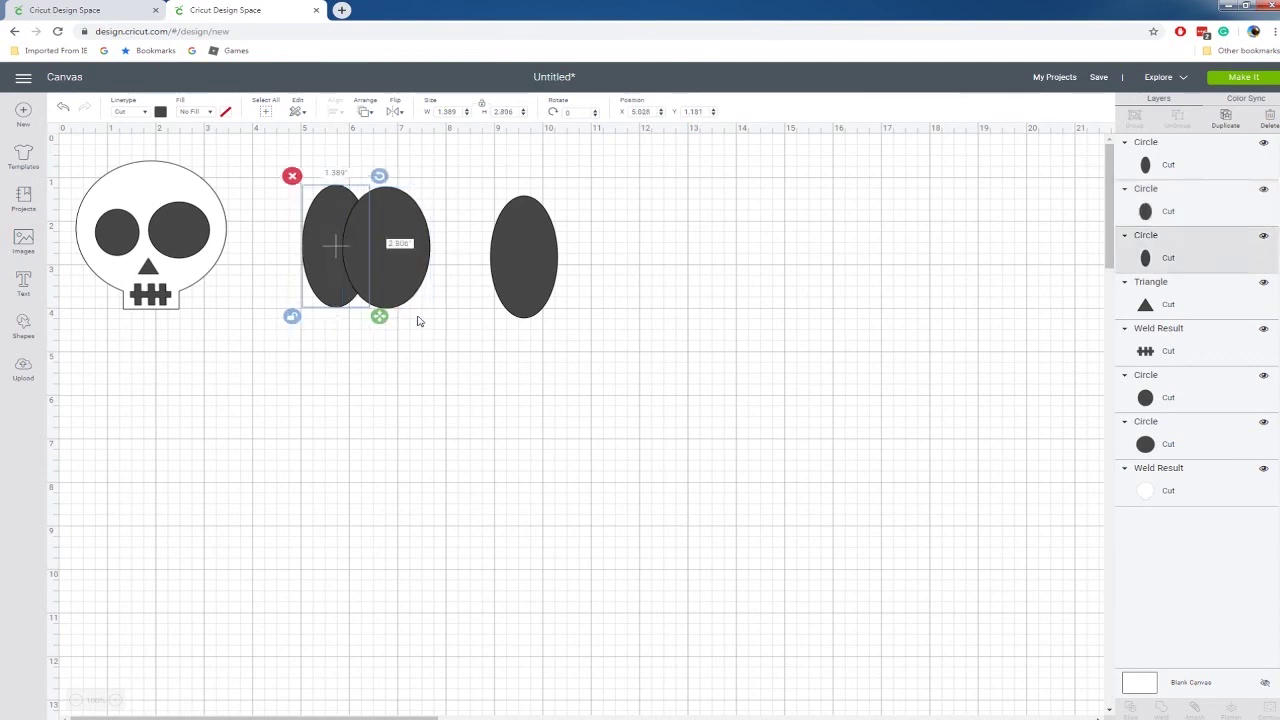
pyautogui.moveTo(383, 320); pyautogui.dragTo(403, 317)
pyautogui.moveTo(330, 277); pyautogui.dragTo(308, 266)
pyautogui.click(392, 270)
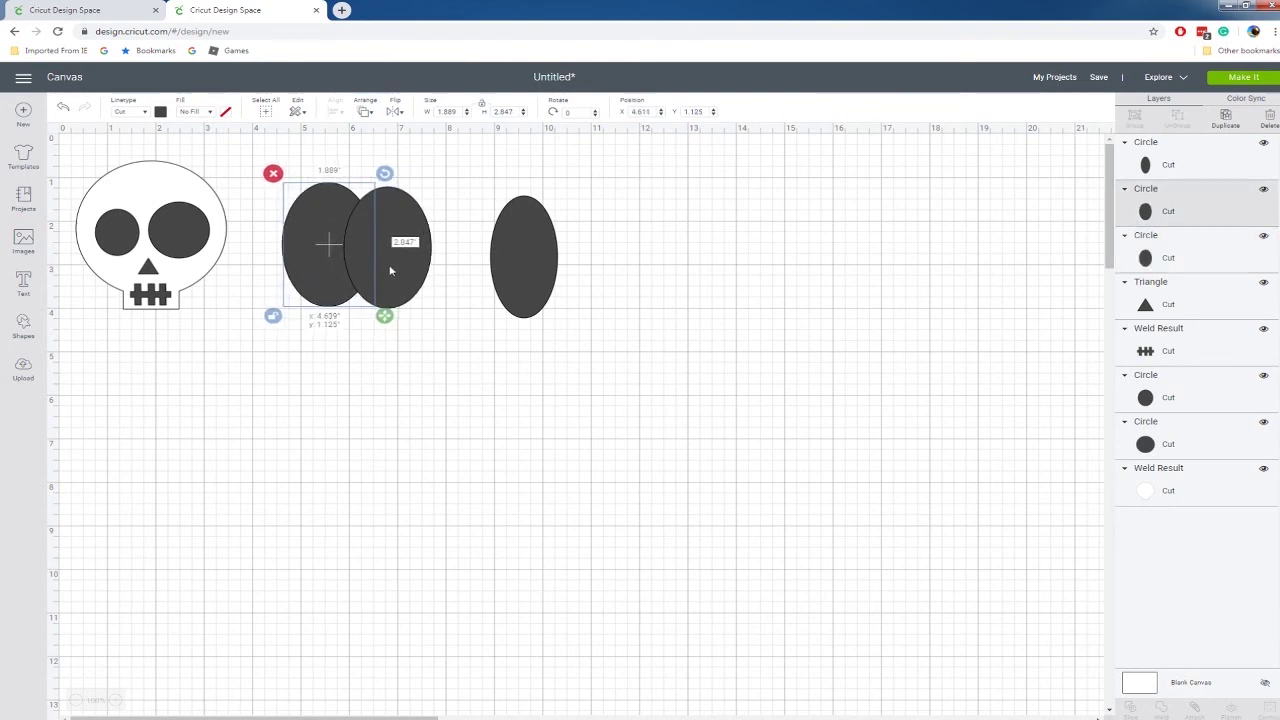
pyautogui.click(465, 275)
pyautogui.moveTo(540, 282); pyautogui.dragTo(367, 370)
# Center the two wide ovals vertically on each other and weld them into one shape
pyautogui.moveTo(278, 183); pyautogui.dragTo(447, 260)
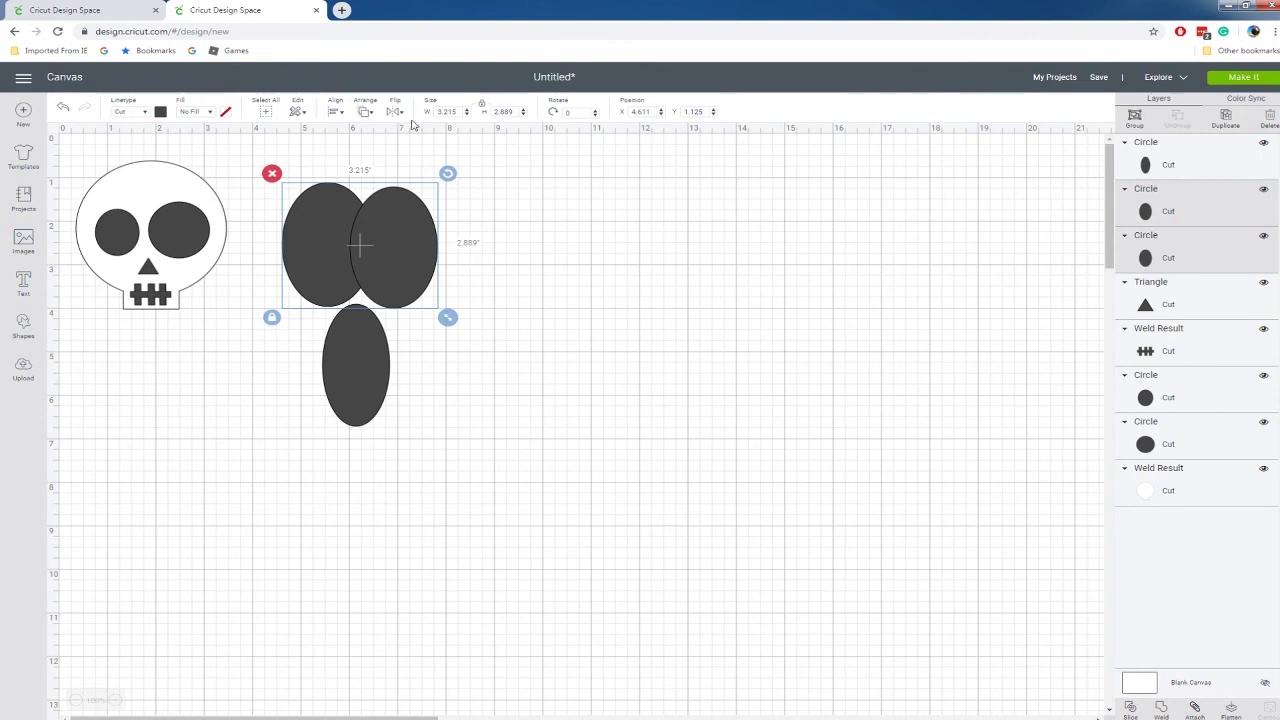
pyautogui.click(337, 113)
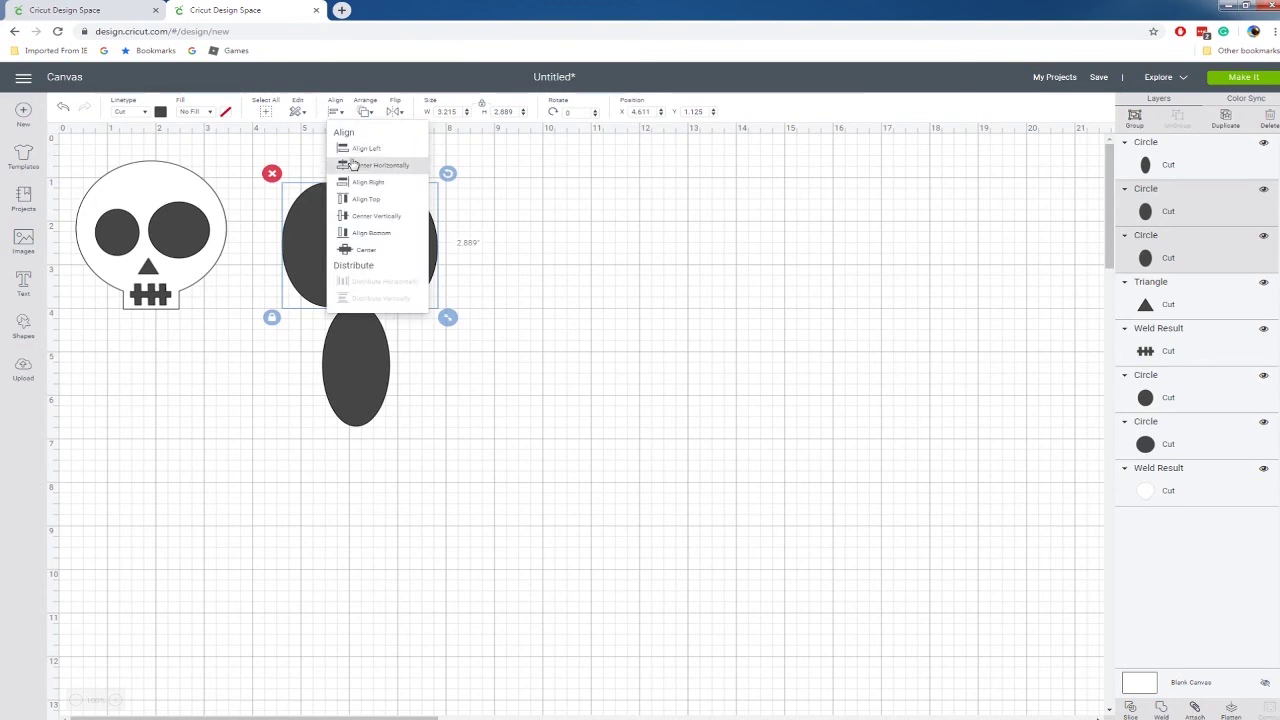
pyautogui.click(372, 234)
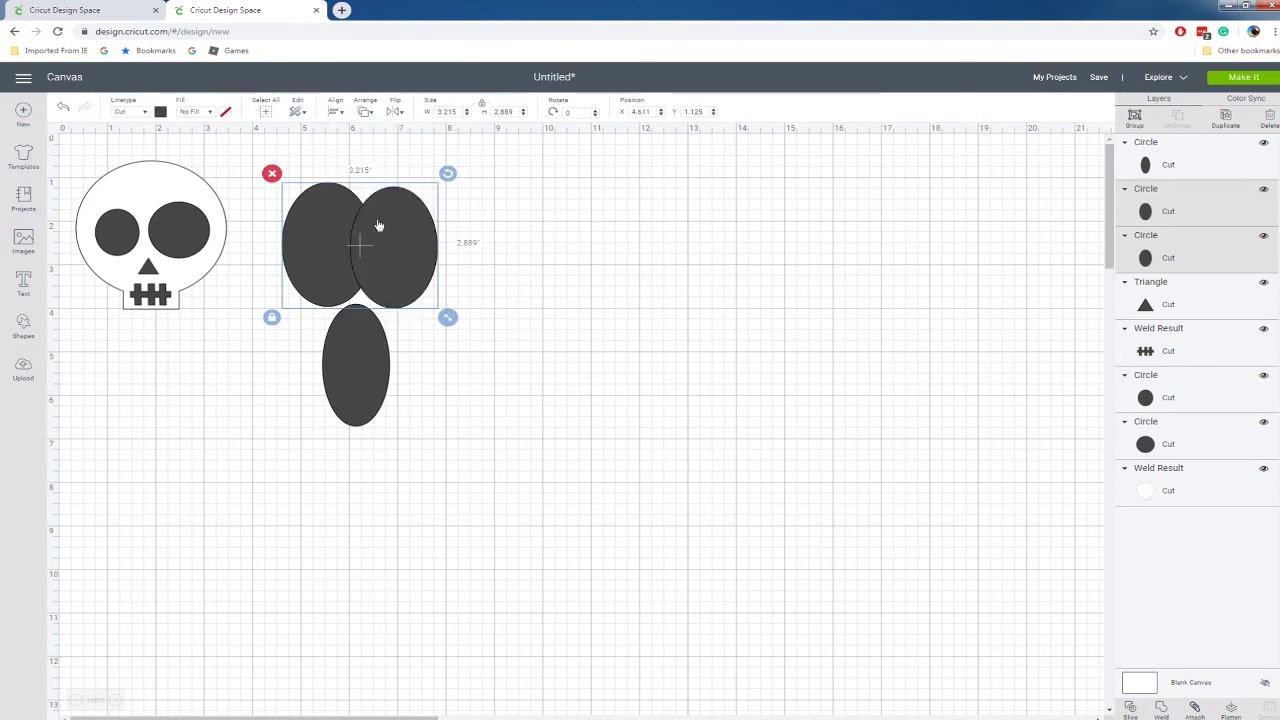
pyautogui.click(492, 428)
pyautogui.moveTo(339, 217); pyautogui.dragTo(466, 277)
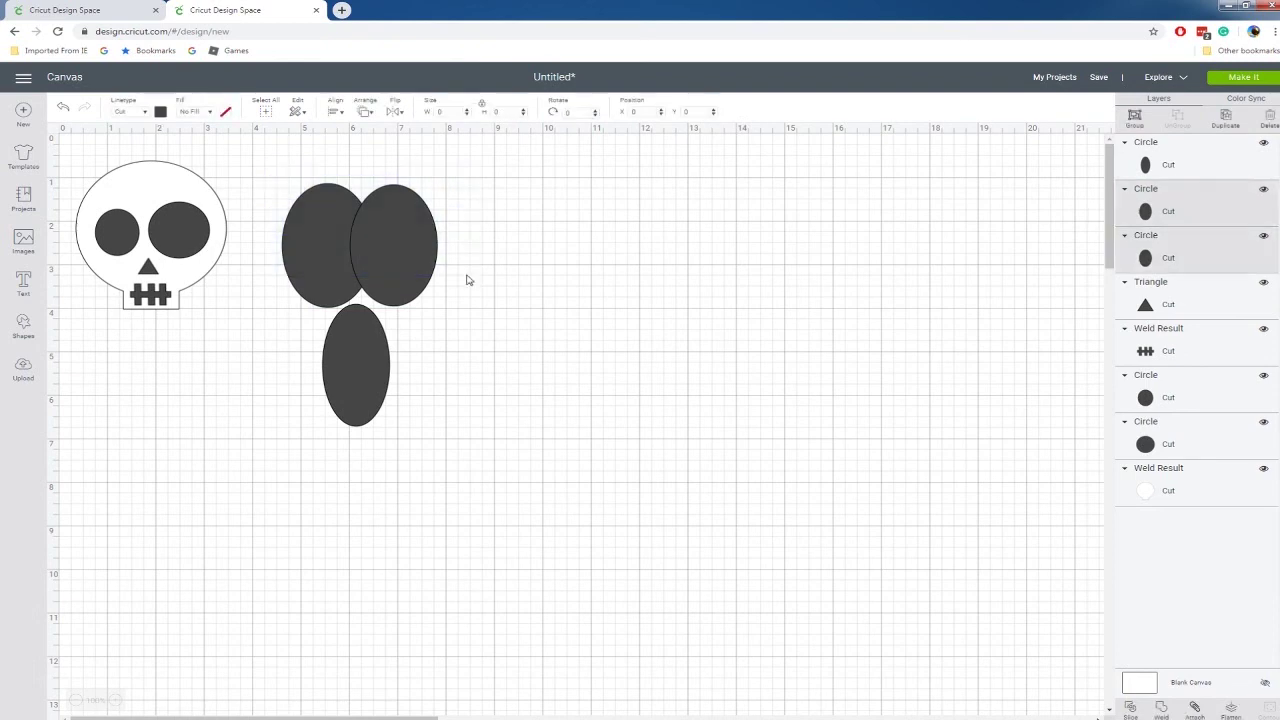
pyautogui.rightClick(394, 250)
pyautogui.click(418, 518)
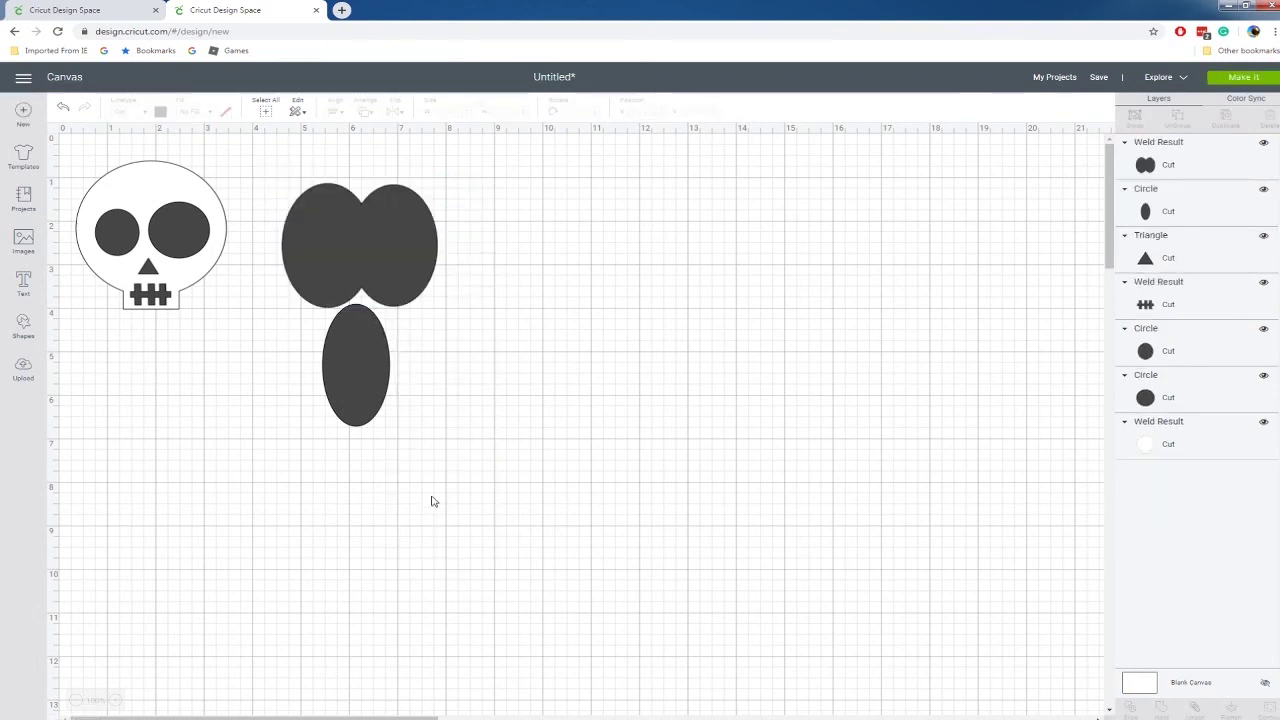
# Move the narrow oval up over the welded shape's lower middle and bring it to the front
pyautogui.moveTo(381, 377); pyautogui.dragTo(381, 344)
pyautogui.rightClick(381, 344)
pyautogui.click(398, 531)
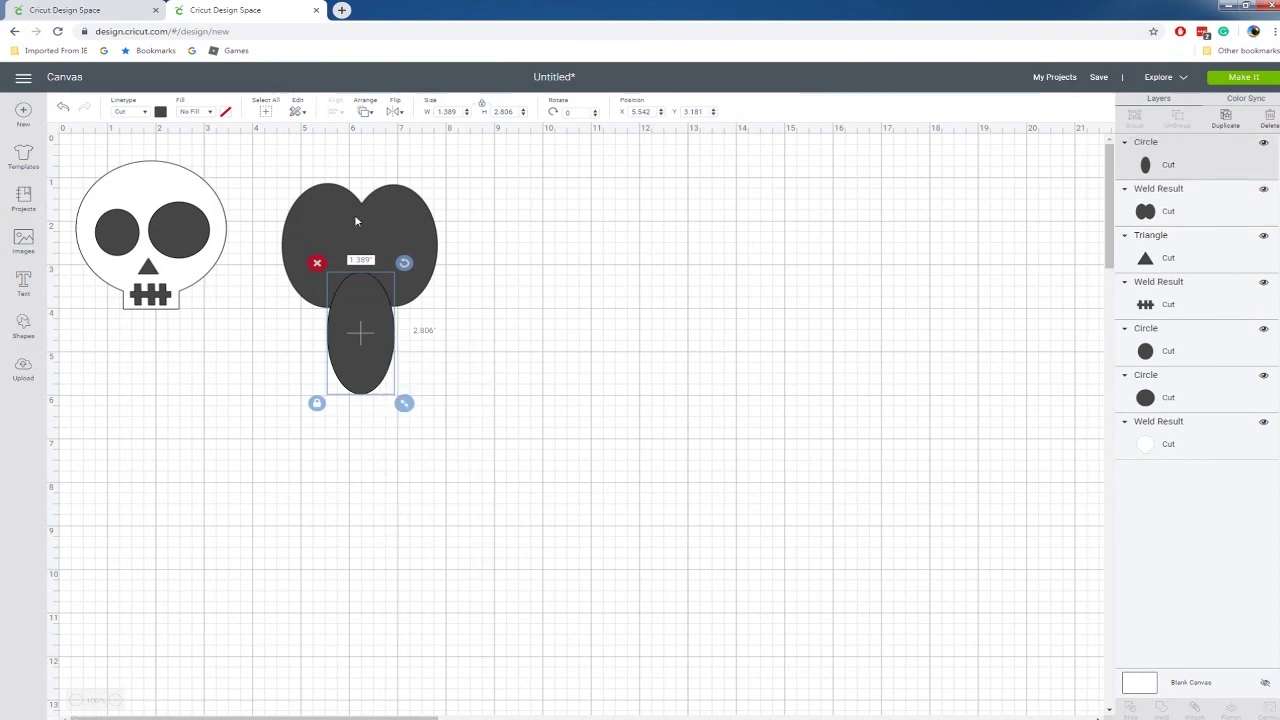
# Color the welded shape and the narrow oval orange and move the oval up over the middle to form the pumpkin
pyautogui.moveTo(267, 162); pyautogui.dragTo(503, 468)
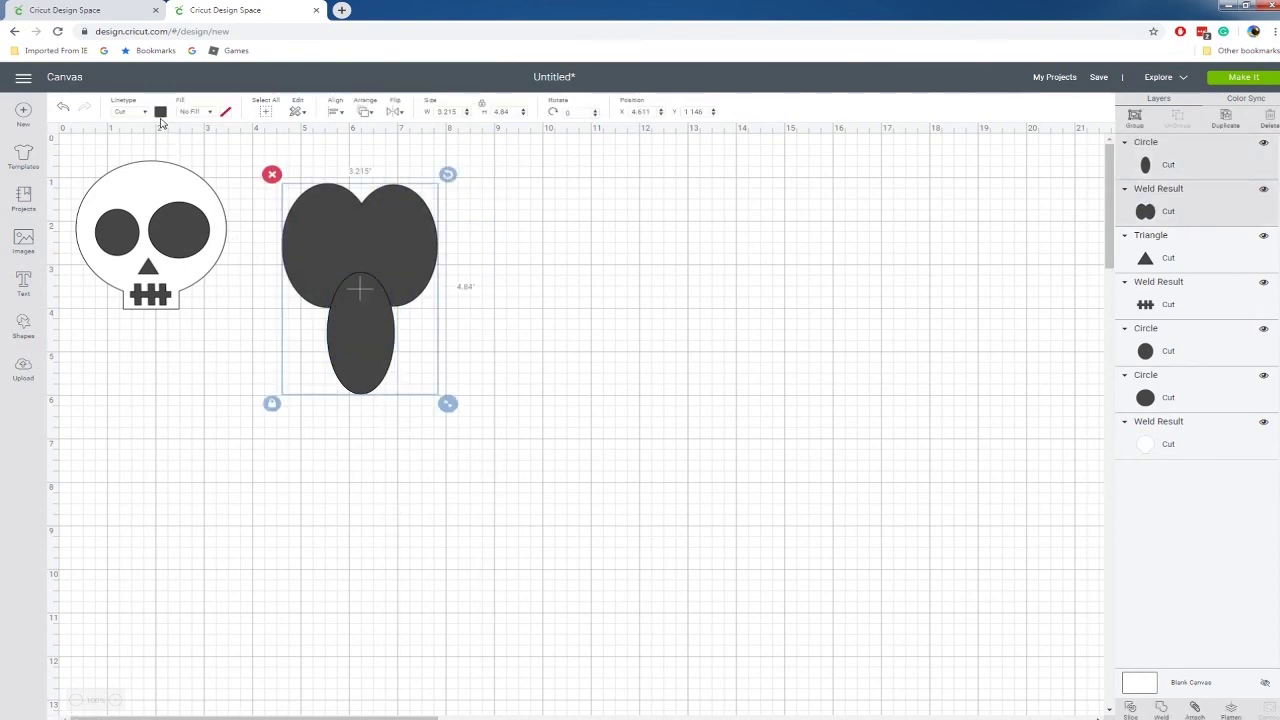
pyautogui.click(160, 112)
pyautogui.click(275, 193)
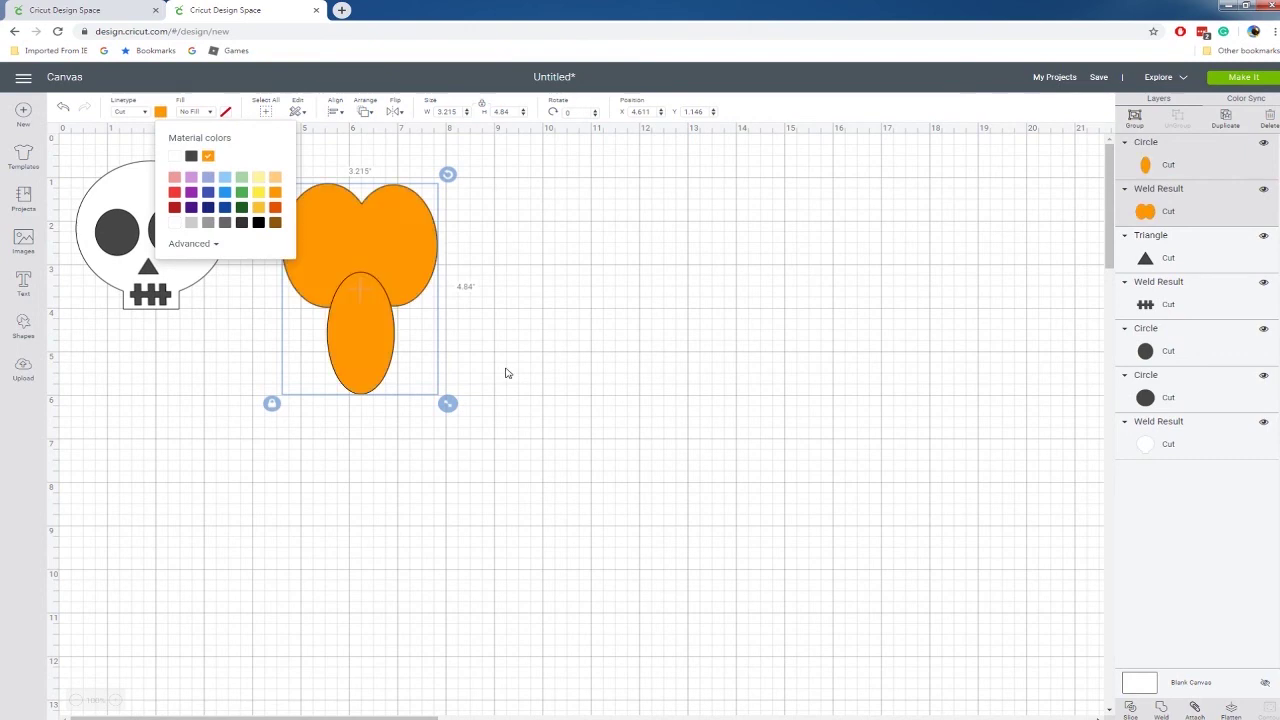
pyautogui.click(406, 346)
pyautogui.moveTo(357, 331); pyautogui.dragTo(358, 257)
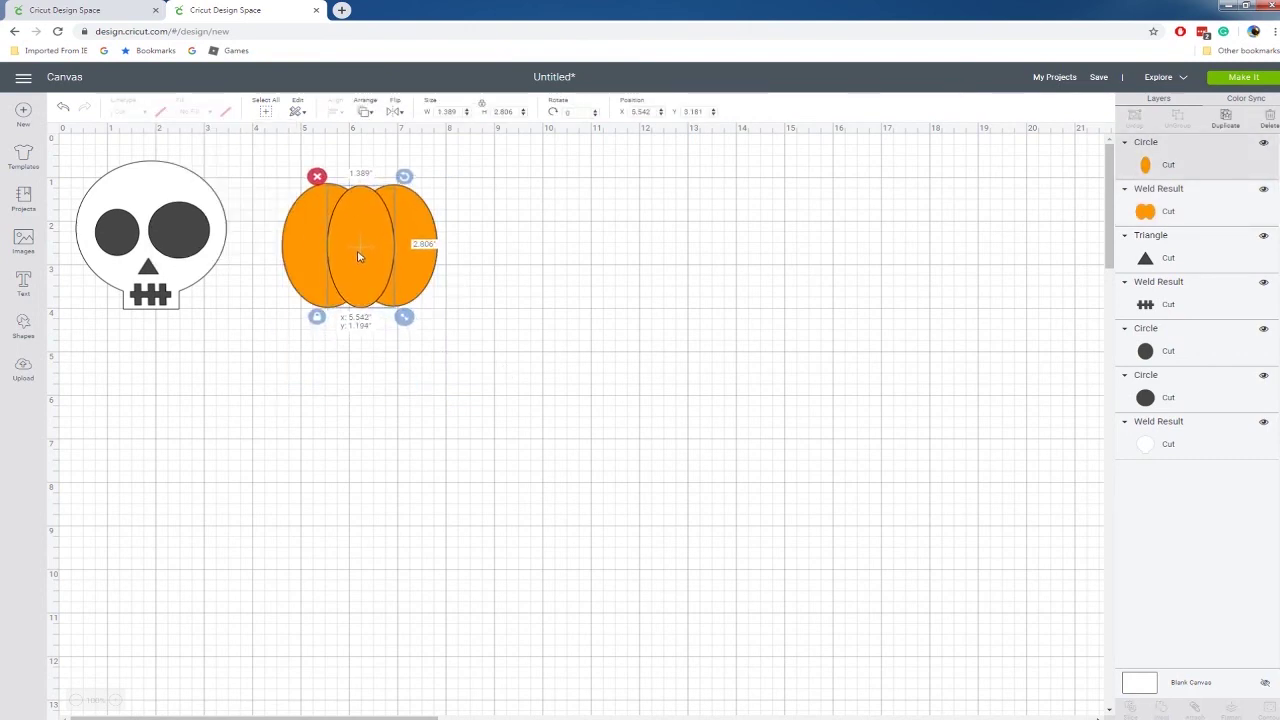
pyautogui.click(500, 268)
# Move the whole pumpkin slightly down and check the finished pumpkin's stem in the Halloween Icons project
pyautogui.moveTo(267, 158); pyautogui.dragTo(405, 304)
pyautogui.click(90, 10)
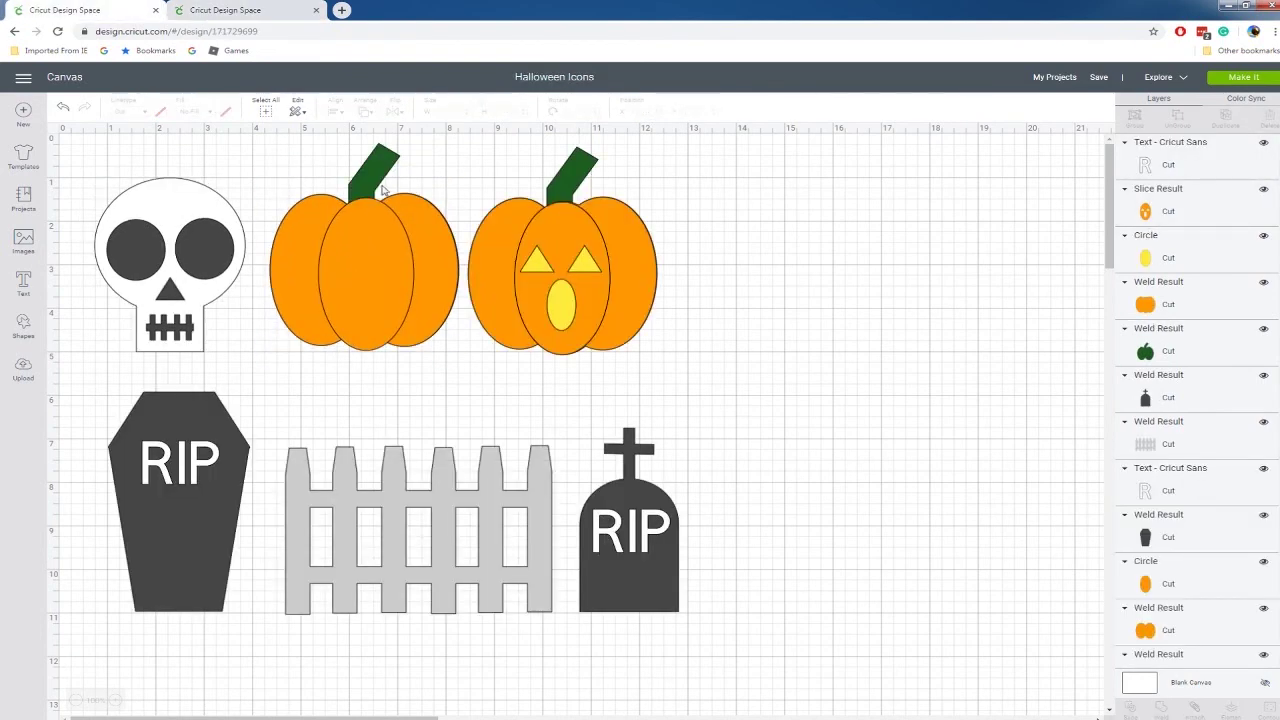
pyautogui.click(225, 10)
pyautogui.click(517, 253)
# Add a square to the canvas, move it clear of the skull and make a copy of it
pyautogui.click(23, 327)
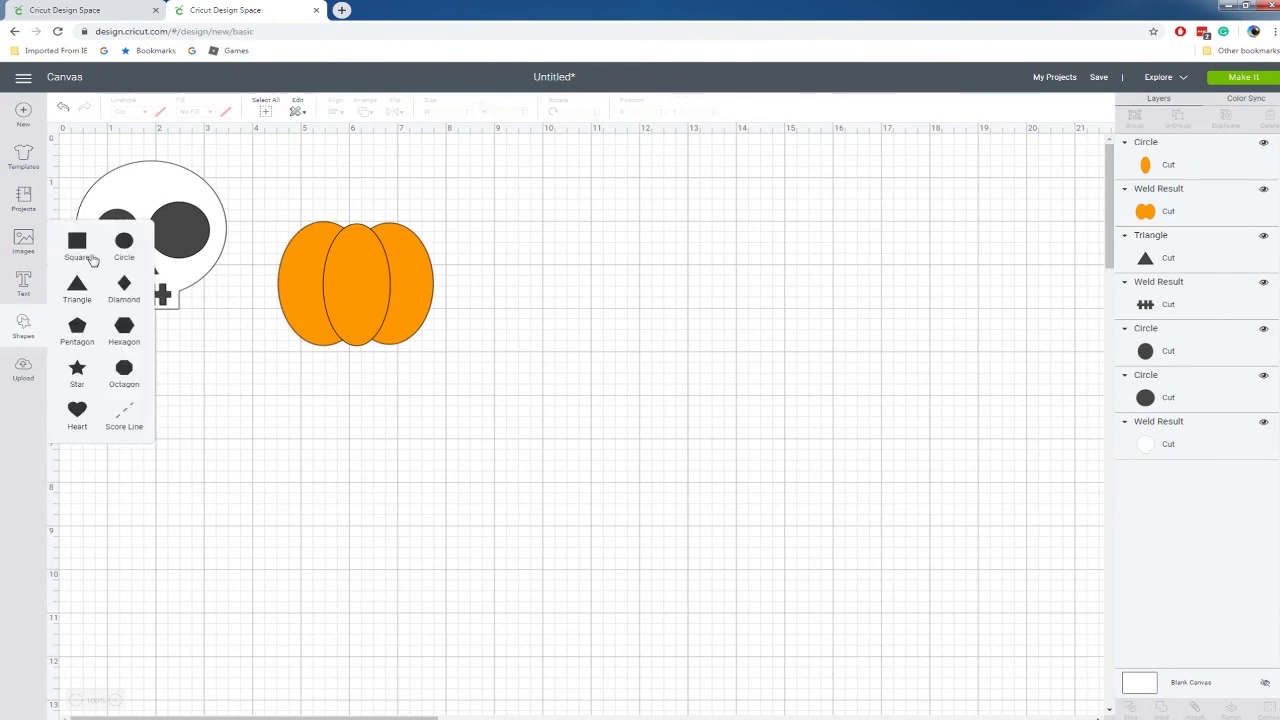
pyautogui.click(78, 248)
pyautogui.moveTo(212, 302); pyautogui.dragTo(637, 373)
pyautogui.hotkey('ctrl', 'c')
pyautogui.hotkey('ctrl', 'v')
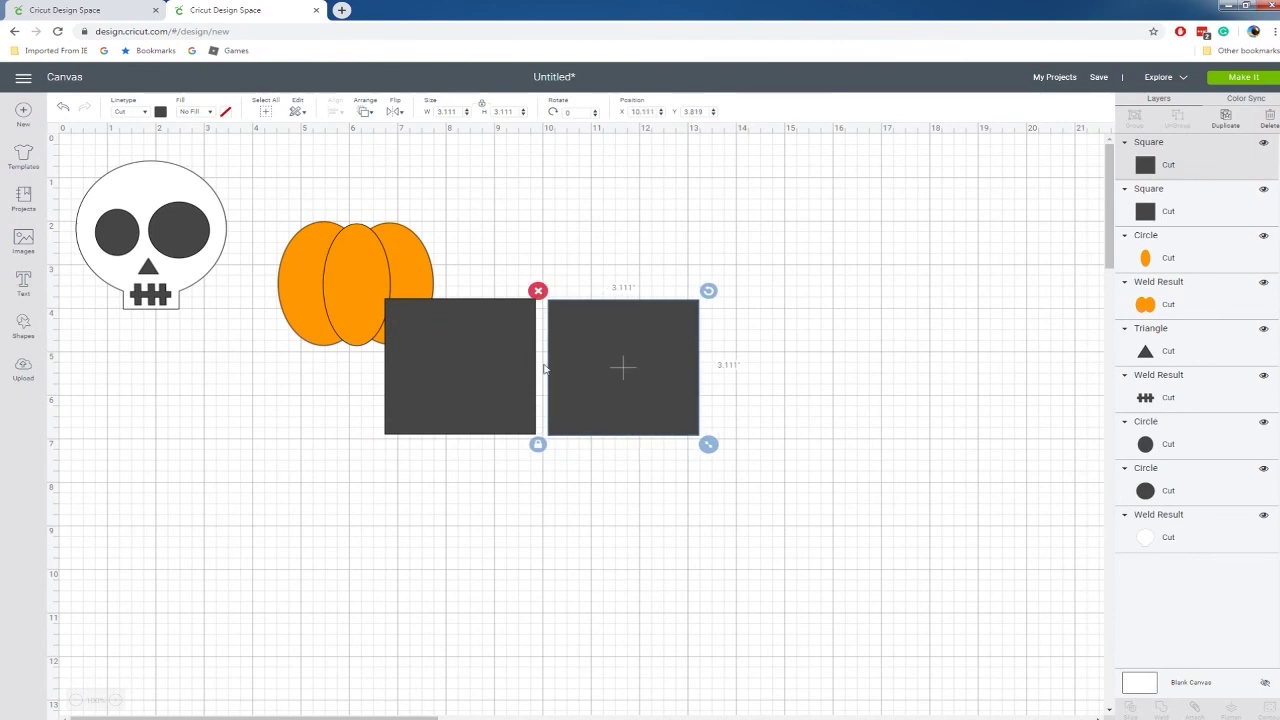
# Resize the first square to a rectangle about 0.89 by 2.63 in and move it below the pumpkin
pyautogui.click(521, 418)
pyautogui.moveTo(545, 444); pyautogui.dragTo(436, 420)
pyautogui.moveTo(406, 379); pyautogui.dragTo(452, 489)
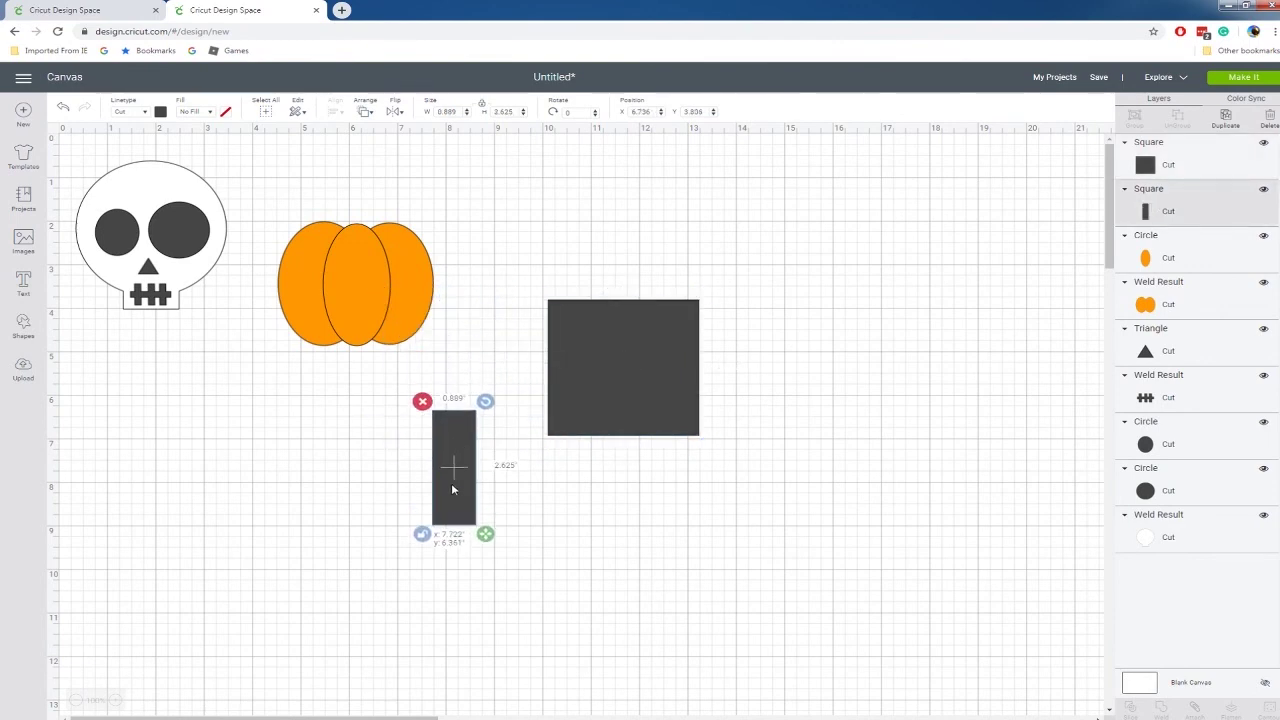
# Shrink the second square to about 1.22 in and rotate it to about 22.77°
pyautogui.click(600, 405)
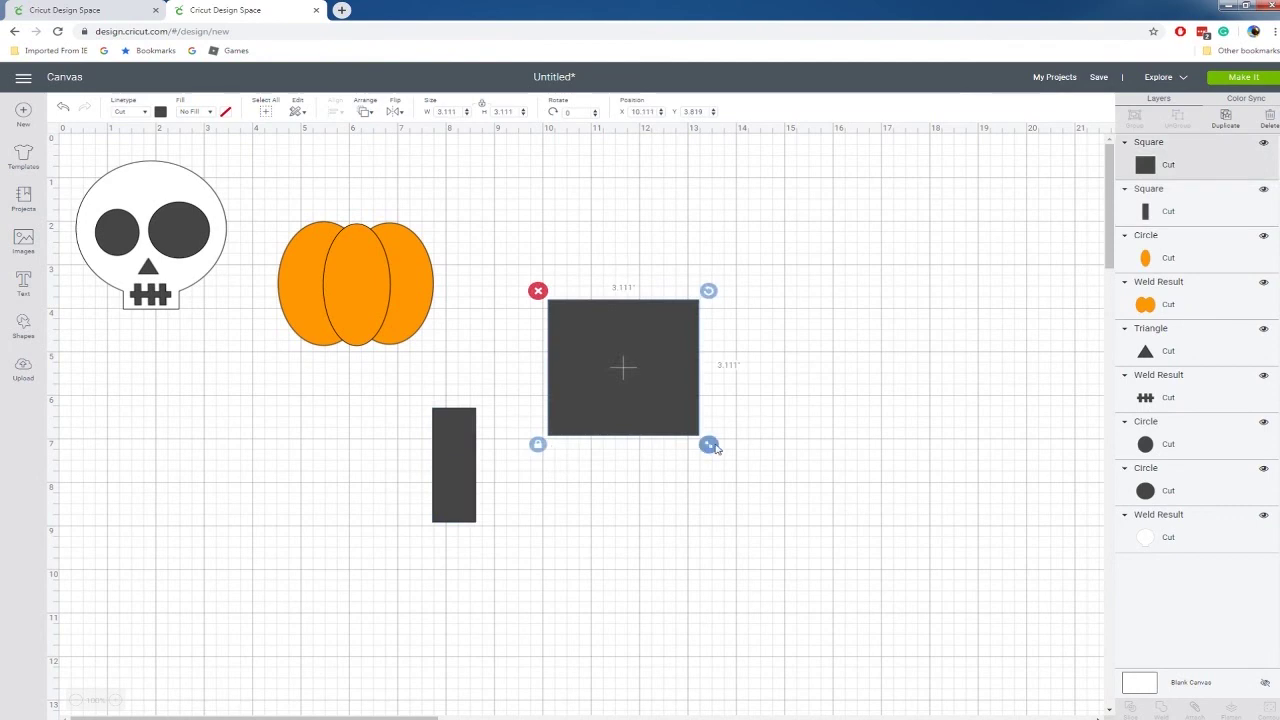
pyautogui.moveTo(710, 445); pyautogui.dragTo(654, 437)
pyautogui.moveTo(648, 389); pyautogui.dragTo(618, 362)
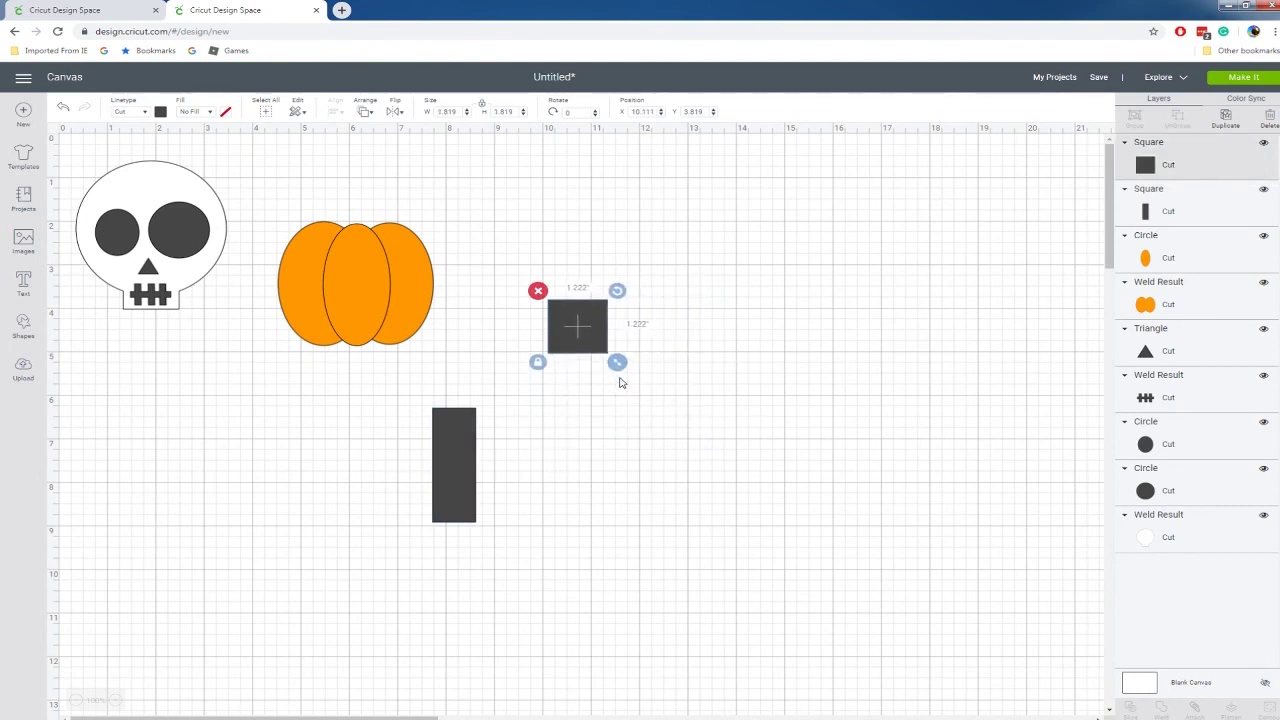
pyautogui.moveTo(617, 291); pyautogui.dragTo(626, 287)
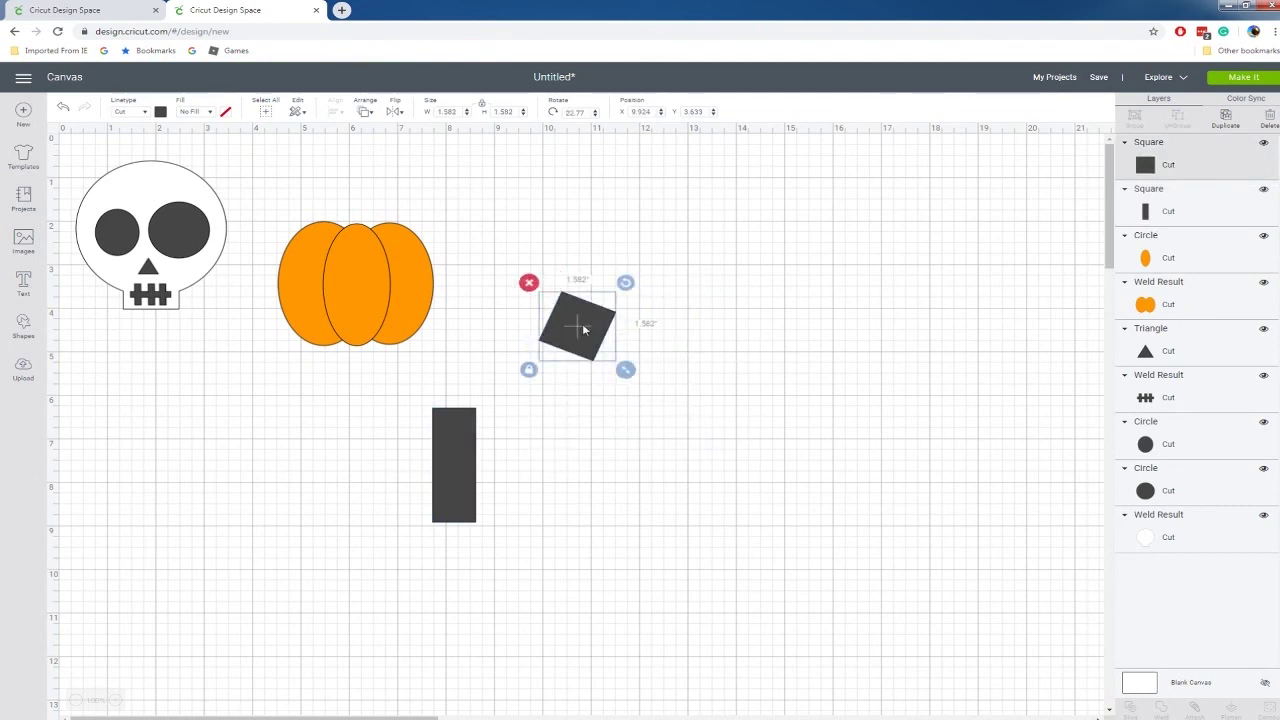
# Place the tilted square on the rectangle's upper end and shrink it to about 1.26 in overall to match the rectangle's width
pyautogui.moveTo(580, 326); pyautogui.dragTo(474, 404)
pyautogui.moveTo(515, 446); pyautogui.dragTo(459, 405)
pyautogui.hotkey('ctrl', '+')
pyautogui.hotkey('ctrl', '+')
pyautogui.hotkey('ctrl', '+')
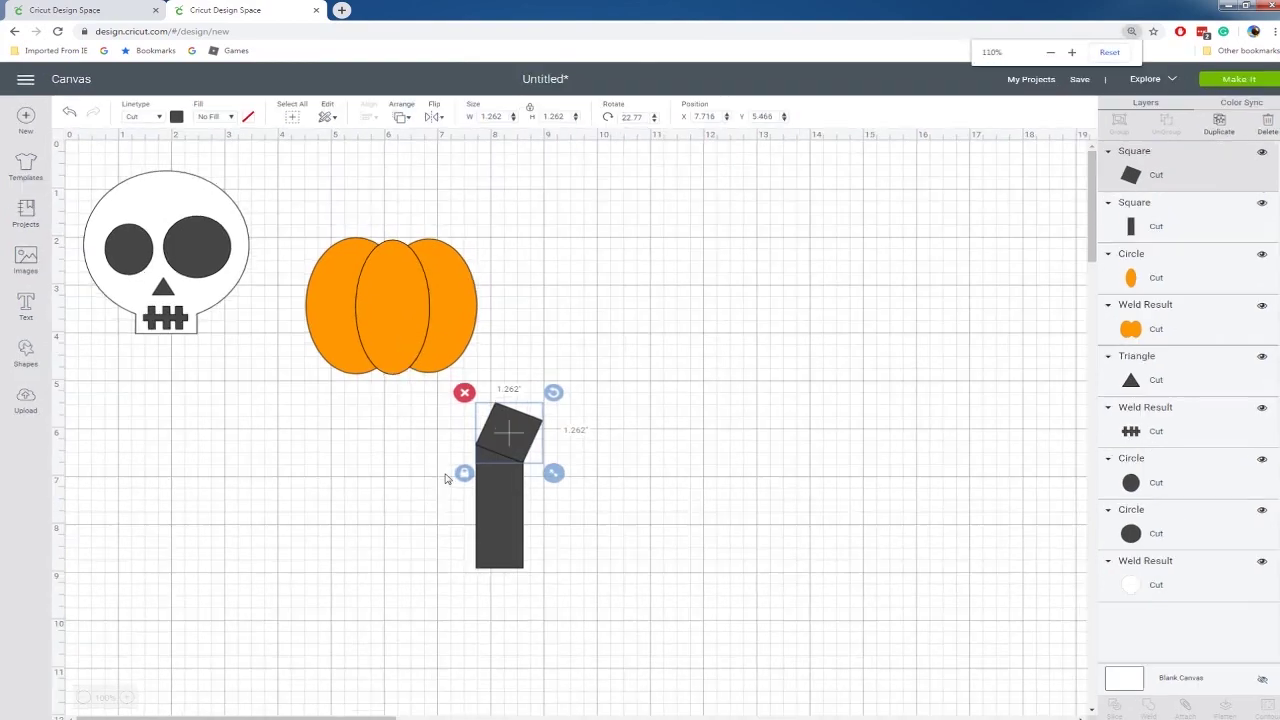
pyautogui.scroll(-1, 716, 515)
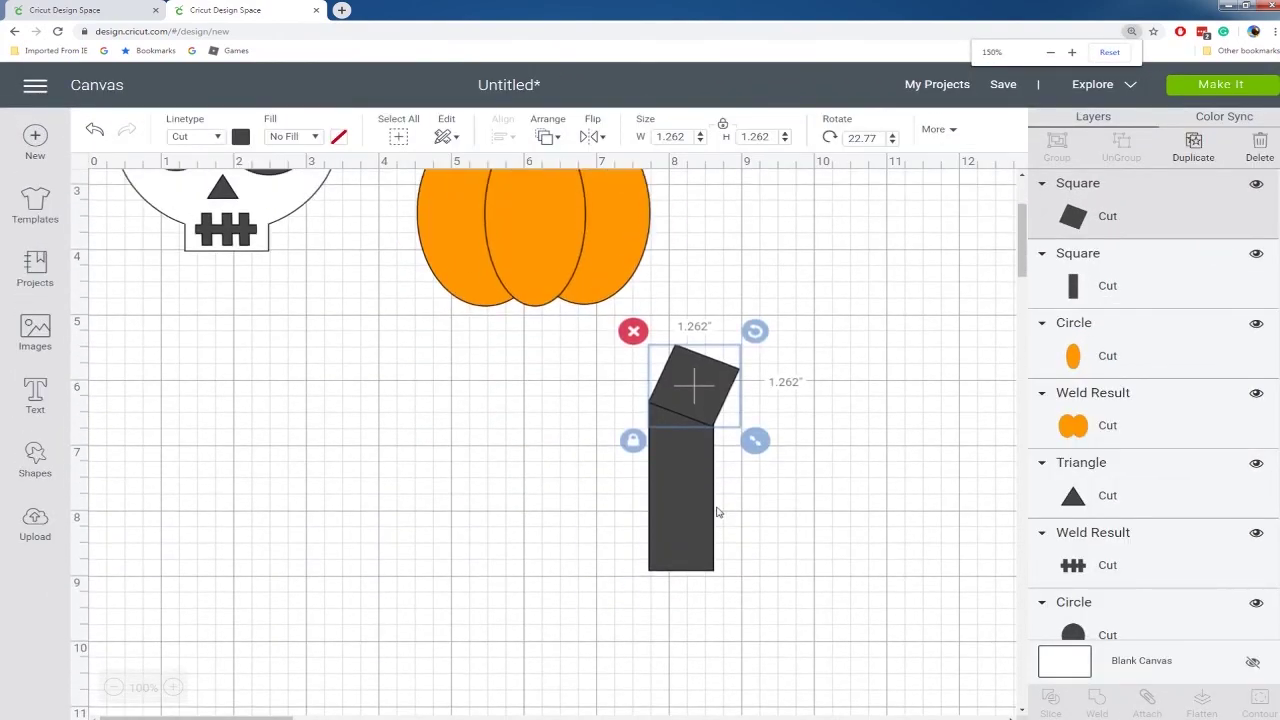
# Weld the tilted square and the rectangle into one bent stem shape
pyautogui.click(791, 443)
pyautogui.moveTo(708, 394); pyautogui.dragTo(708, 394)
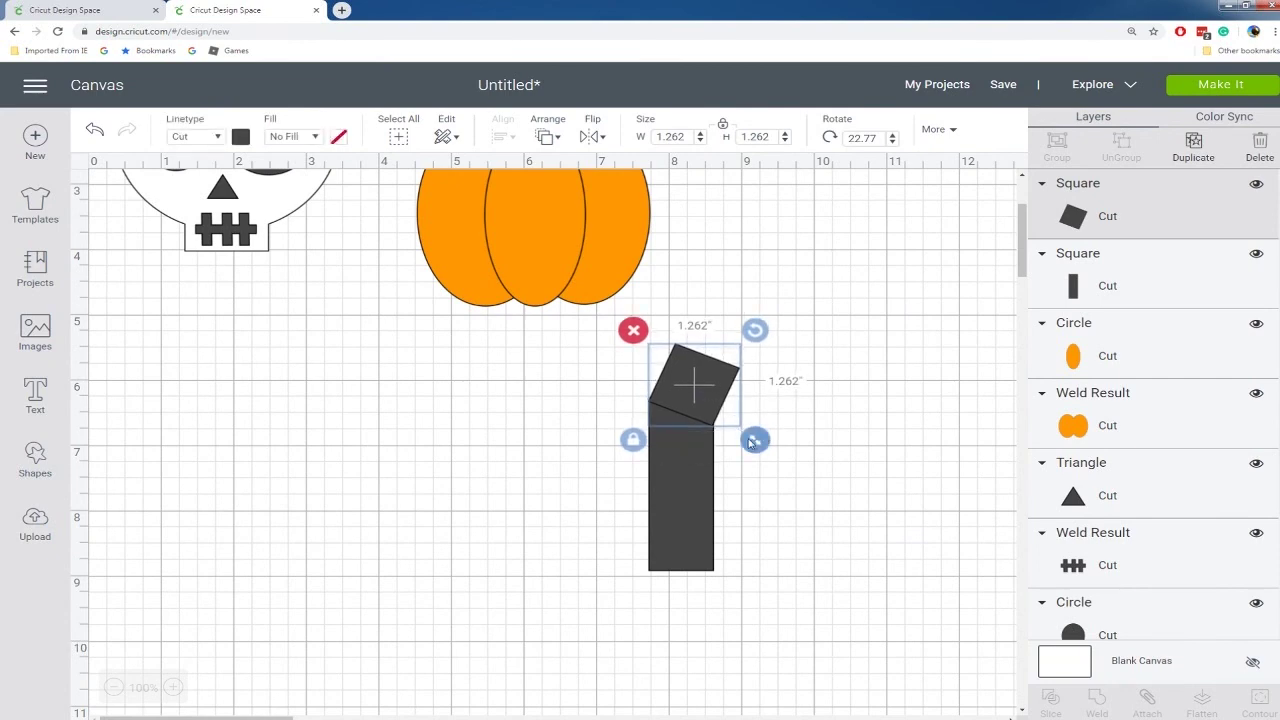
pyautogui.click(742, 481)
pyautogui.moveTo(608, 351); pyautogui.dragTo(745, 522)
pyautogui.rightClick(704, 486)
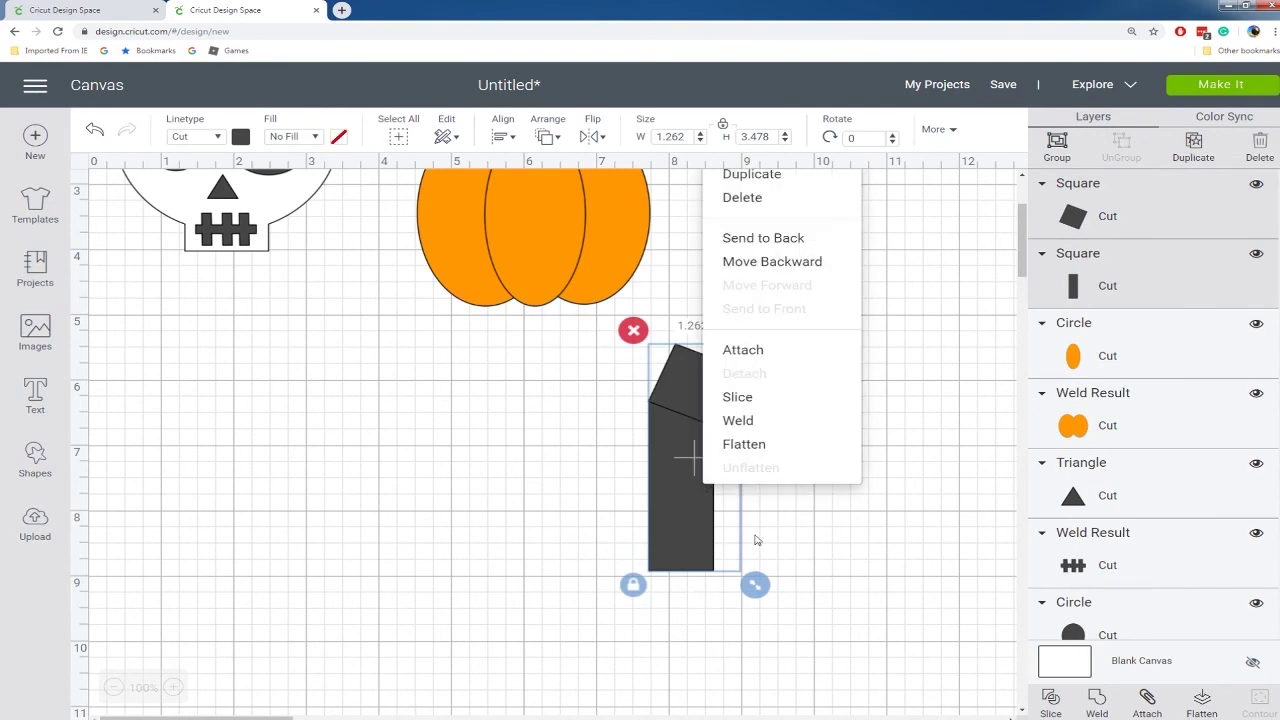
pyautogui.click(748, 421)
pyautogui.hotkey('ctrl', '-')
pyautogui.hotkey('ctrl', '-')
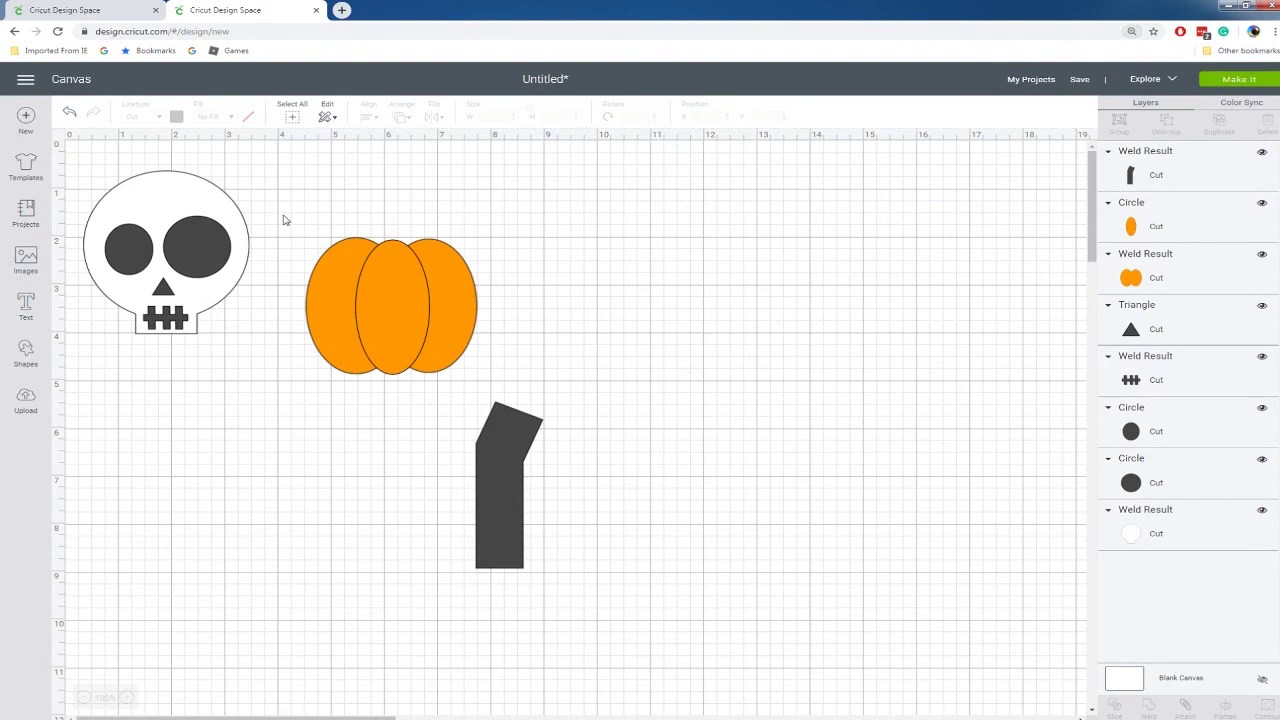
# Duplicate the pumpkin's welded two-lobed orange body and place the copy beside the pumpkin
pyautogui.click(324, 260)
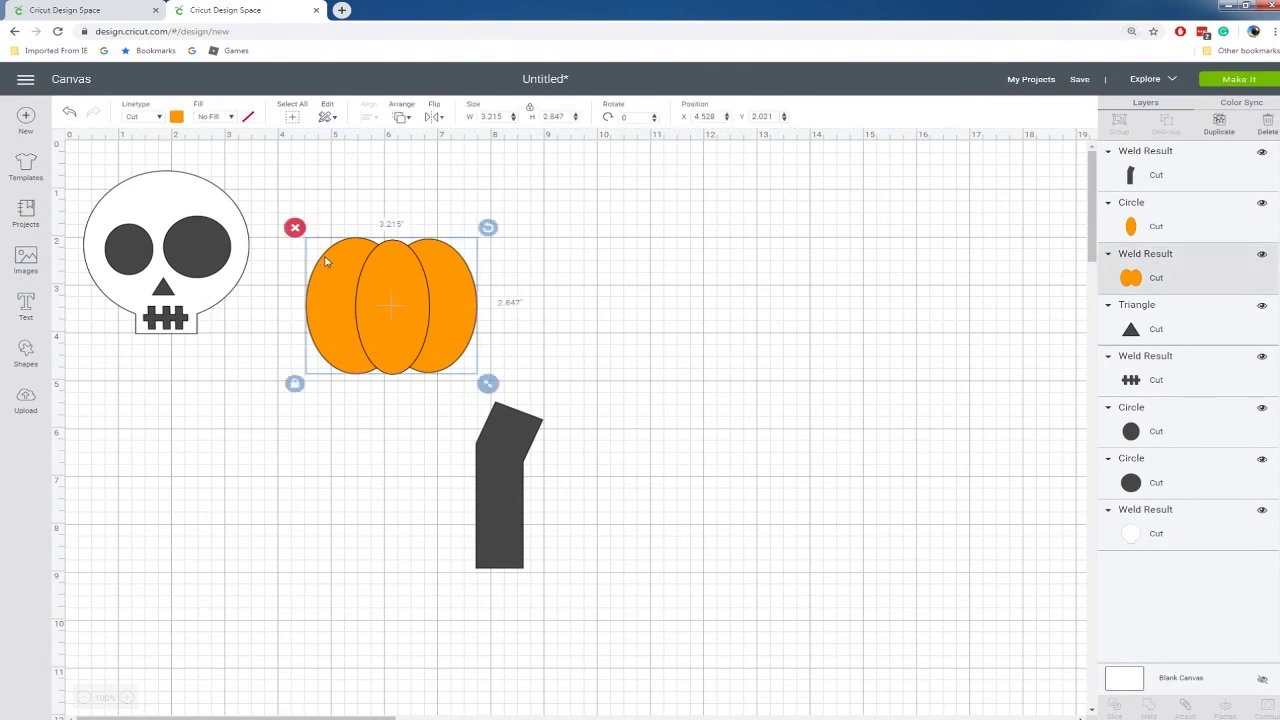
pyautogui.hotkey('ctrl', 'd')
pyautogui.moveTo(403, 354); pyautogui.dragTo(596, 383)
# Shrink the stem to about 0.72 by 1.28 in, send it to the front and place it in the body copy's upper notch
pyautogui.moveTo(497, 446); pyautogui.dragTo(562, 443)
pyautogui.moveTo(620, 575); pyautogui.dragTo(591, 469)
pyautogui.rightClick(555, 444)
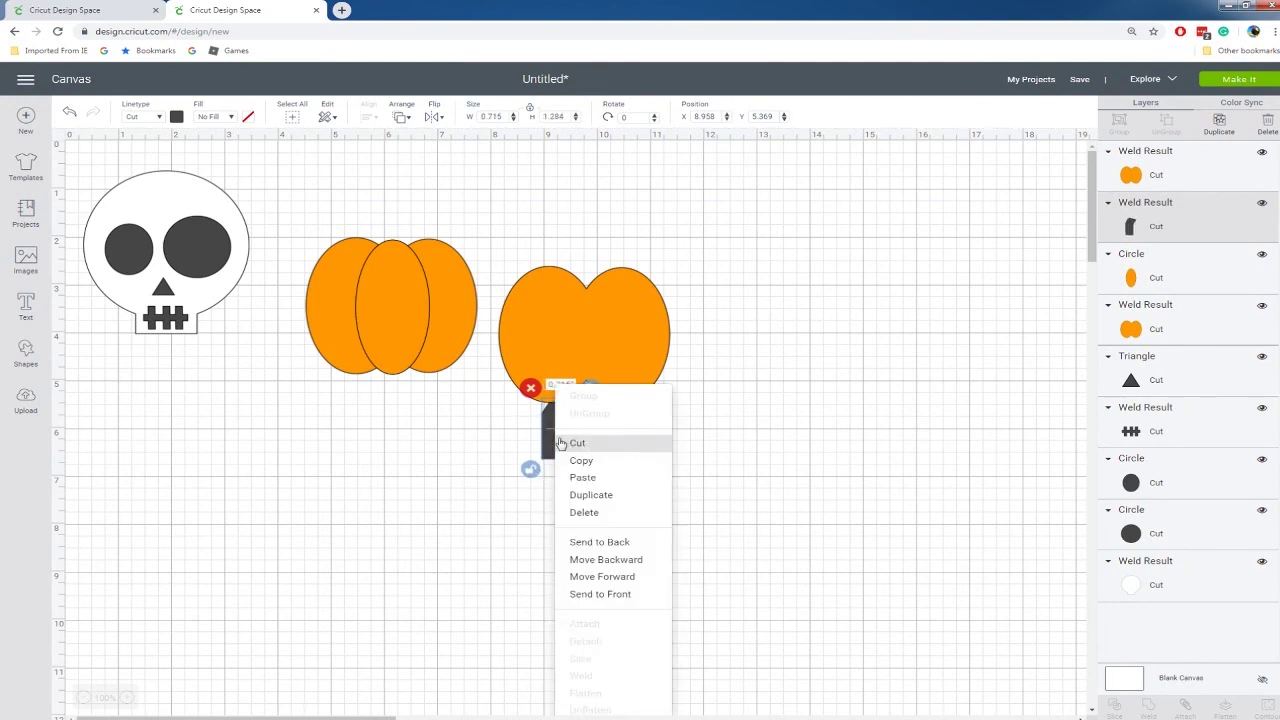
pyautogui.click(600, 594)
pyautogui.moveTo(562, 450); pyautogui.dragTo(591, 286)
# Weld the stem and the duplicated pumpkin body into a single silhouette
pyautogui.moveTo(513, 195); pyautogui.dragTo(628, 332)
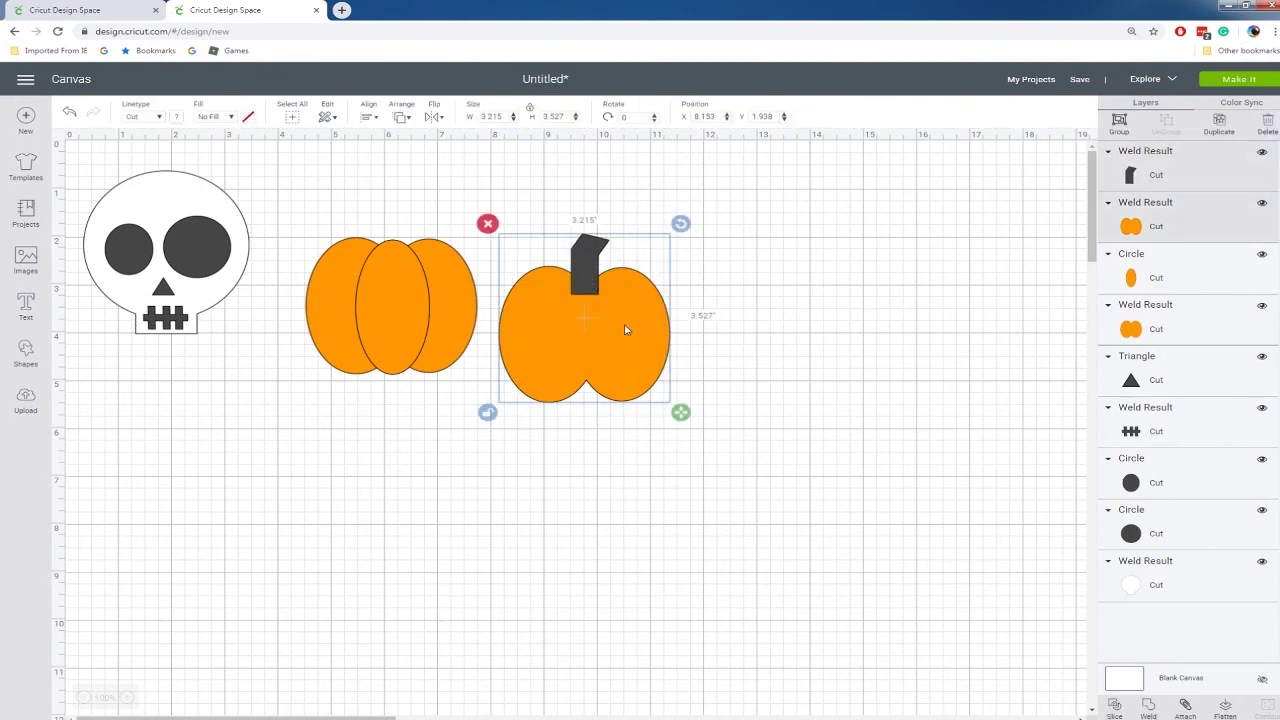
pyautogui.rightClick(625, 330)
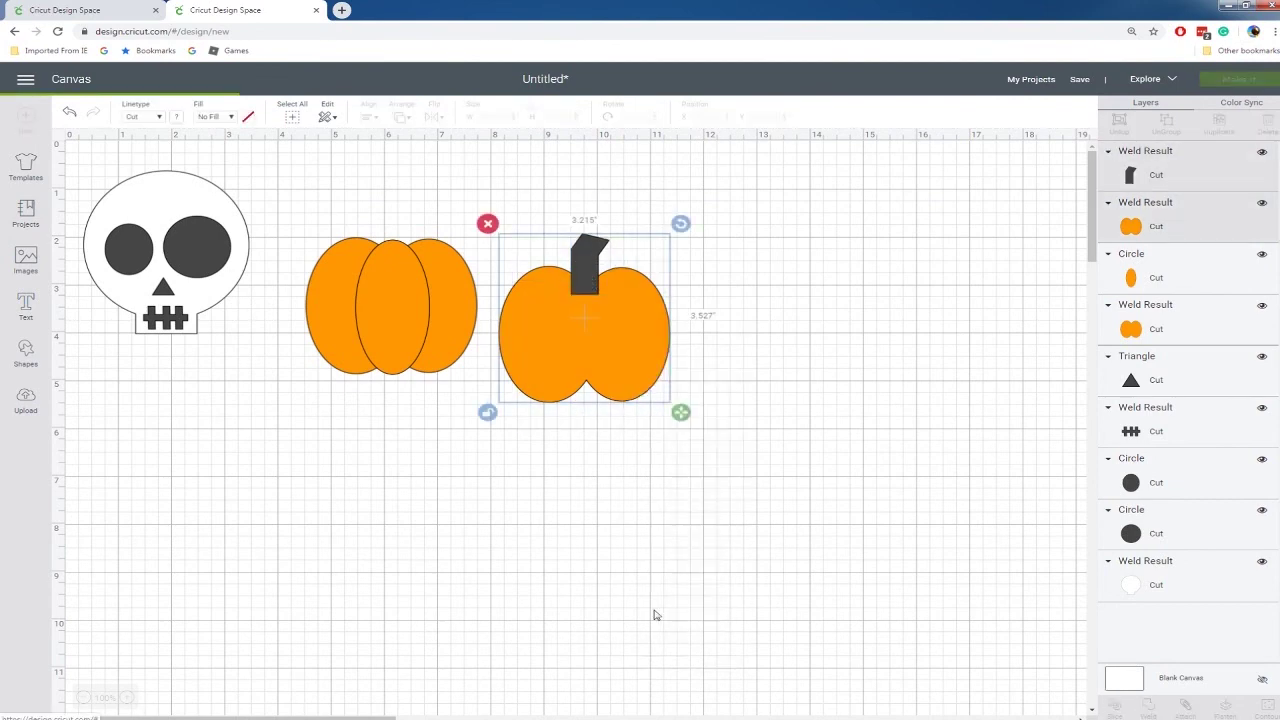
pyautogui.click(655, 614)
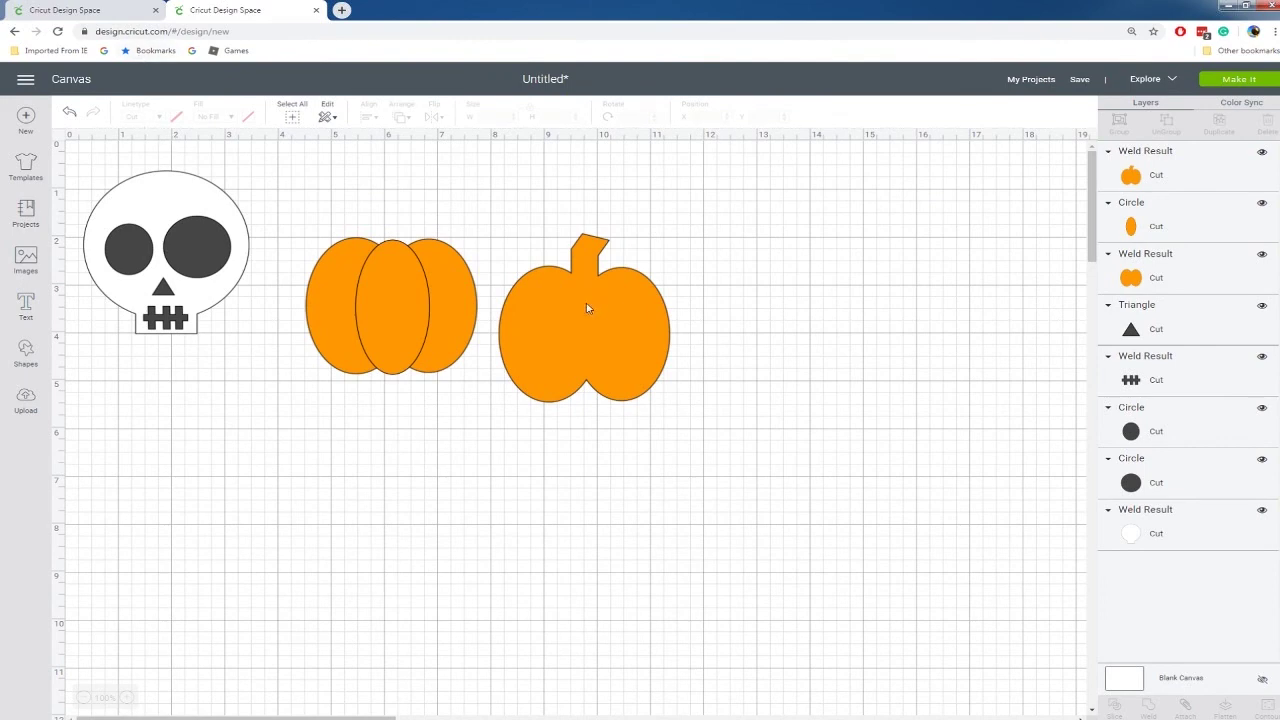
# Recolor the welded pumpkin silhouette dark green
pyautogui.click(594, 304)
pyautogui.click(175, 117)
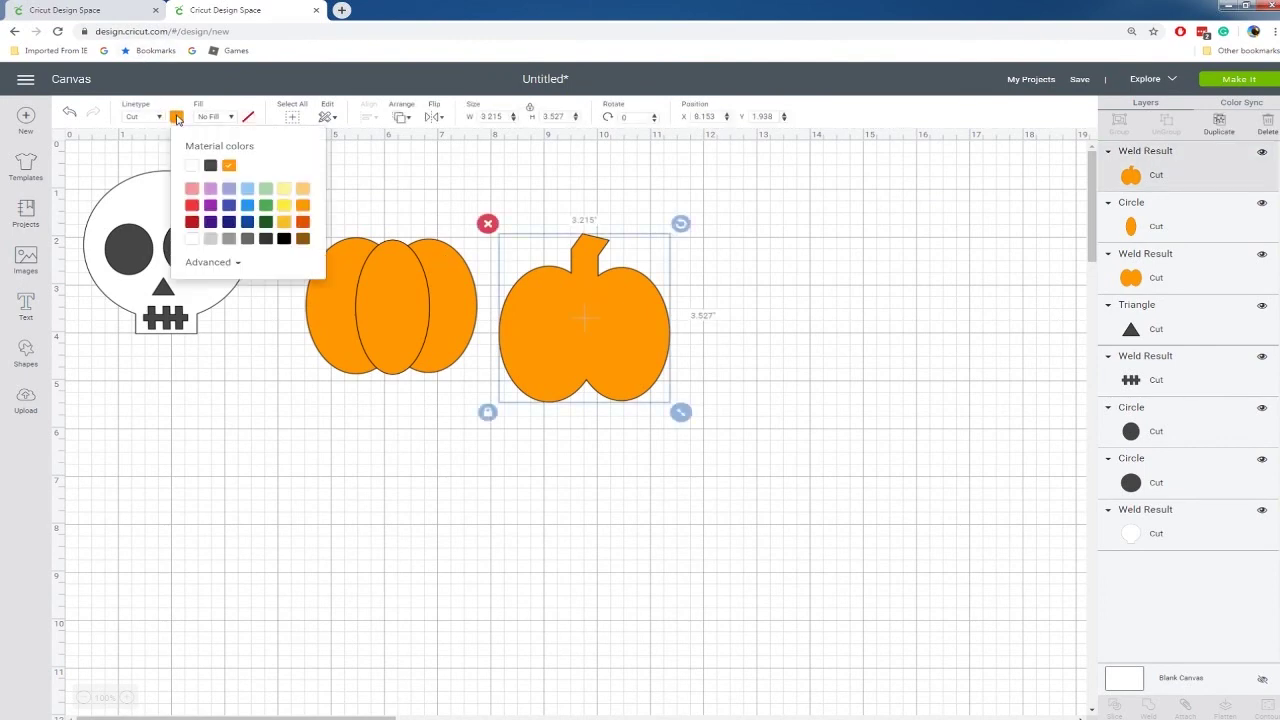
pyautogui.click(266, 222)
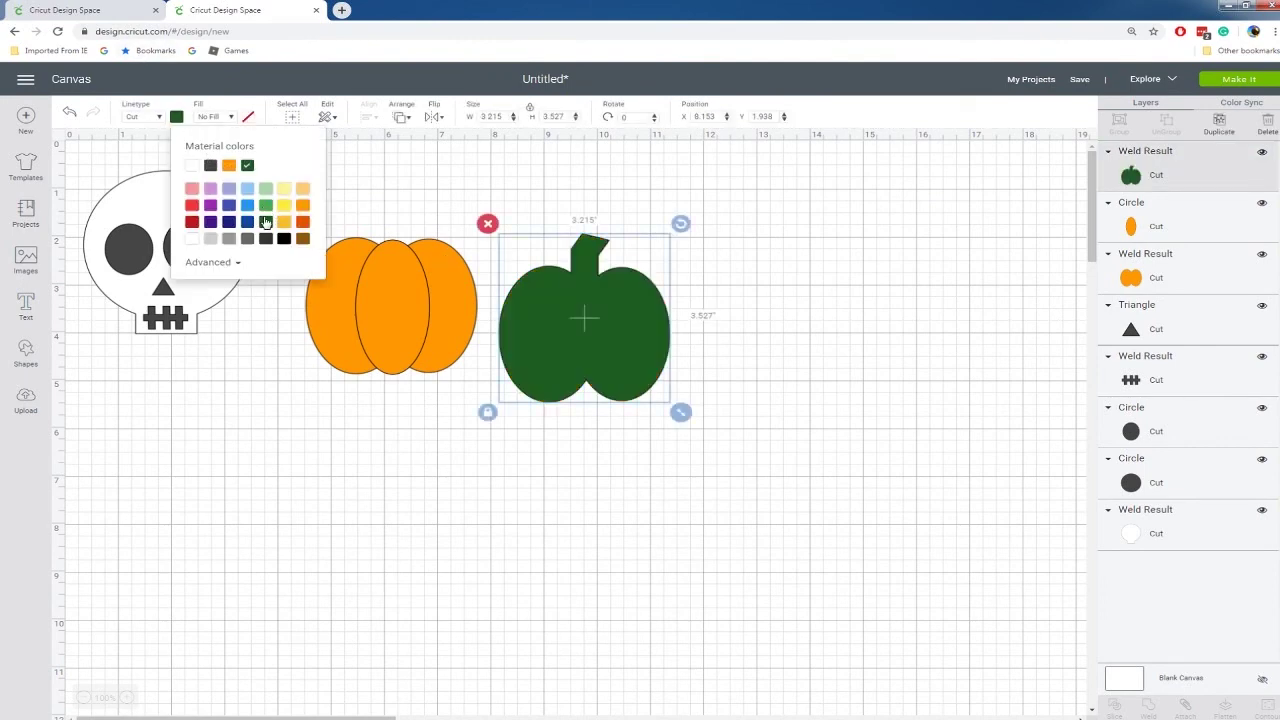
# Send the green silhouette to the back and align it behind the orange pumpkin so only its stem shows
pyautogui.rightClick(635, 359)
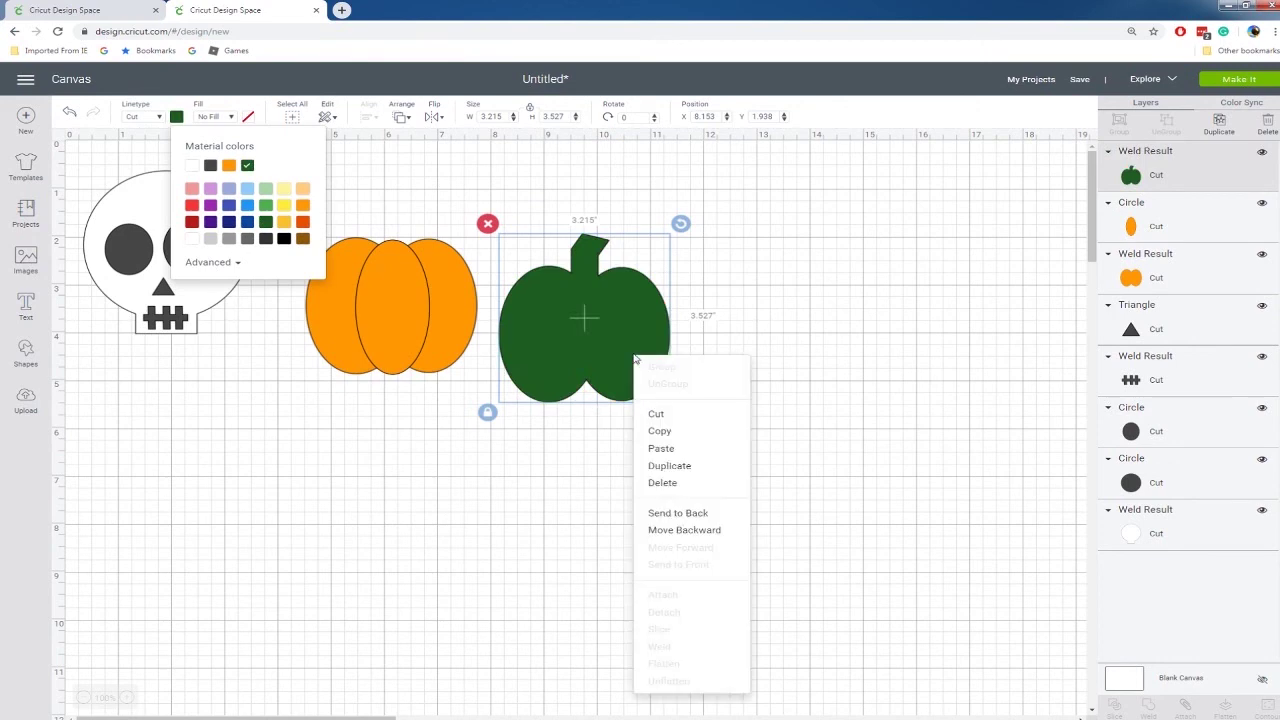
pyautogui.click(690, 514)
pyautogui.click(846, 440)
pyautogui.moveTo(567, 319); pyautogui.dragTo(387, 295)
pyautogui.click(610, 279)
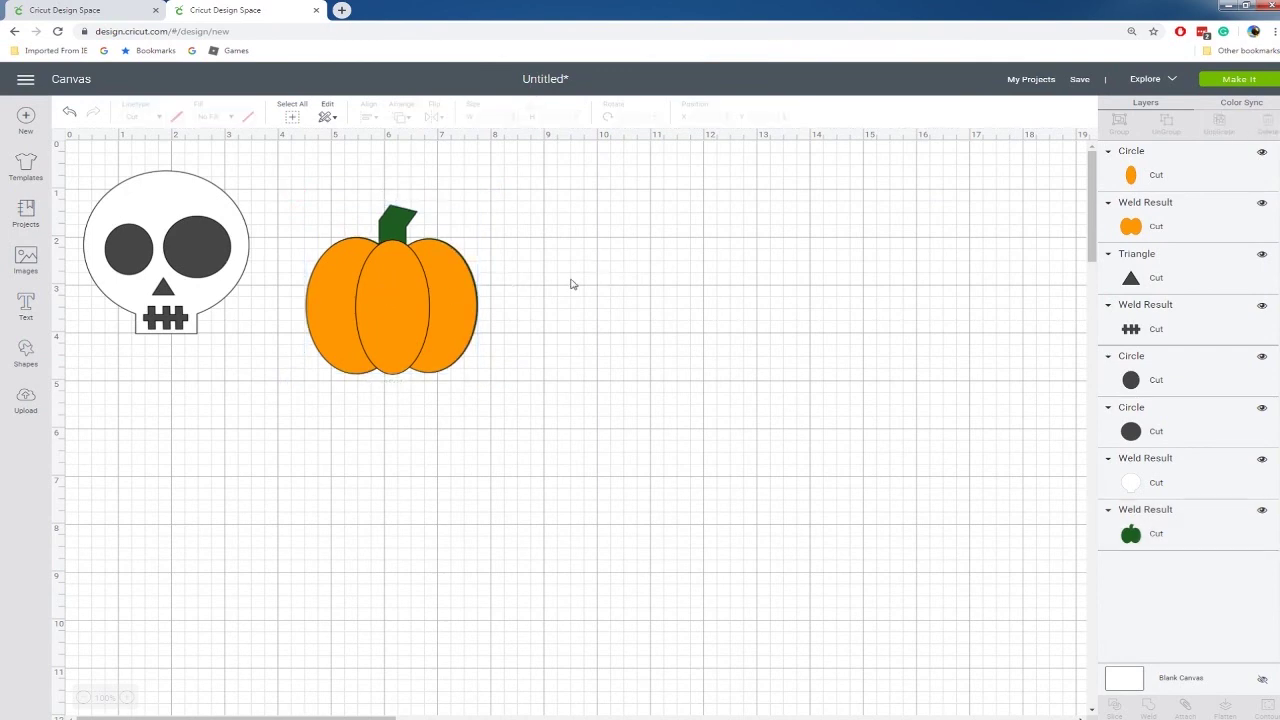
# Check the Halloween Icons project, then duplicate the complete pumpkin and set the two pumpkins side by side
pyautogui.click(80, 10)
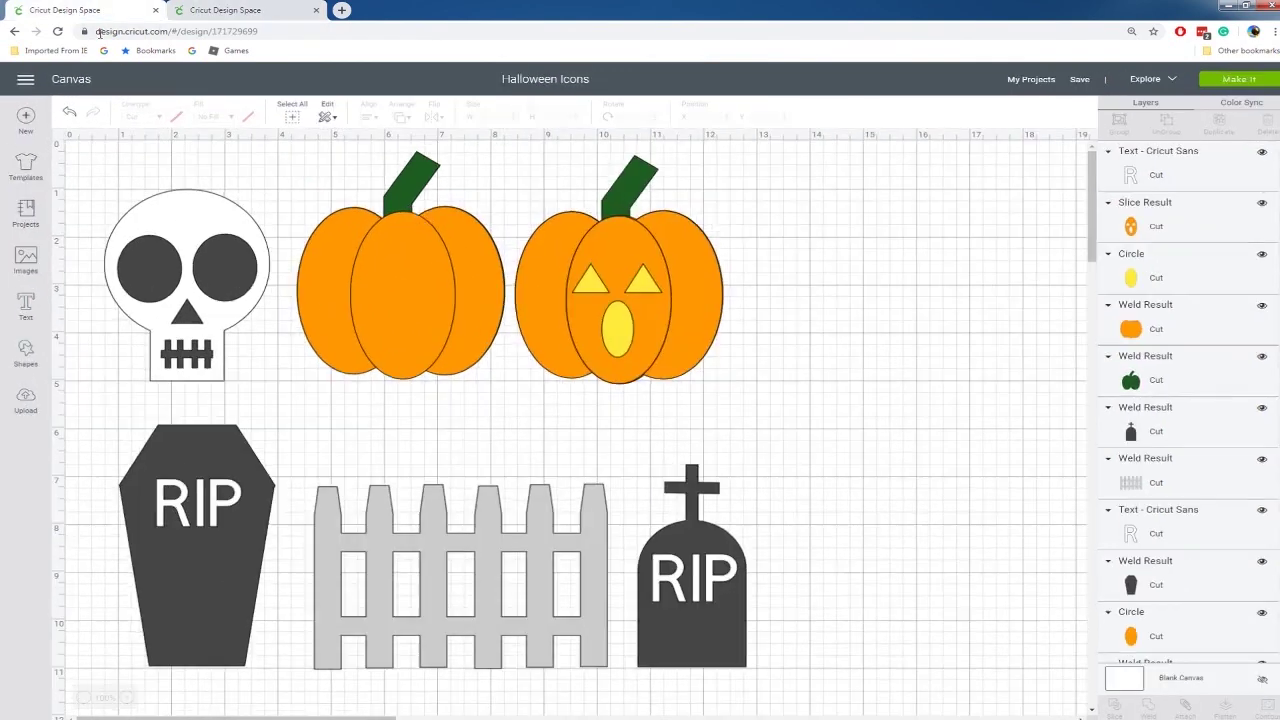
pyautogui.click(218, 11)
pyautogui.moveTo(449, 321); pyautogui.dragTo(670, 314)
pyautogui.hotkey('ctrl', 'd')
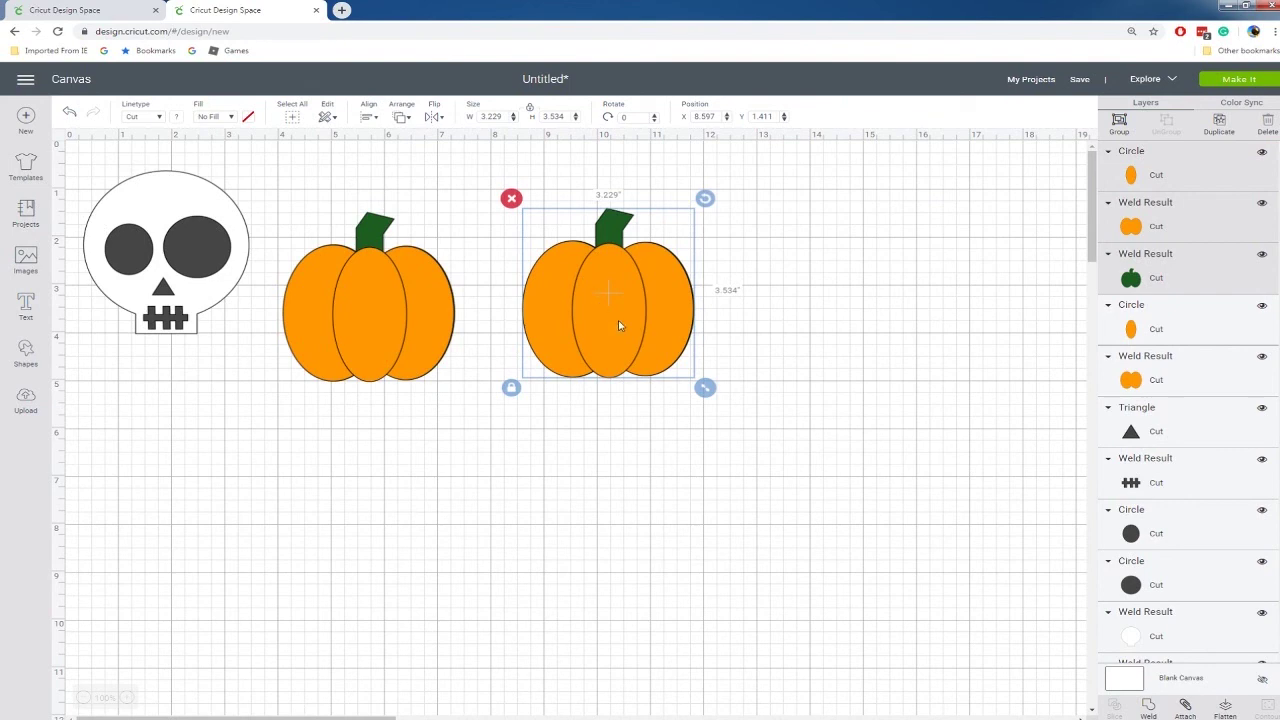
# Select all parts of the second pumpkin and stretch it wider
pyautogui.click(810, 340)
pyautogui.moveTo(532, 190); pyautogui.dragTo(692, 410)
pyautogui.moveTo(706, 392); pyautogui.dragTo(751, 403)
pyautogui.click(712, 434)
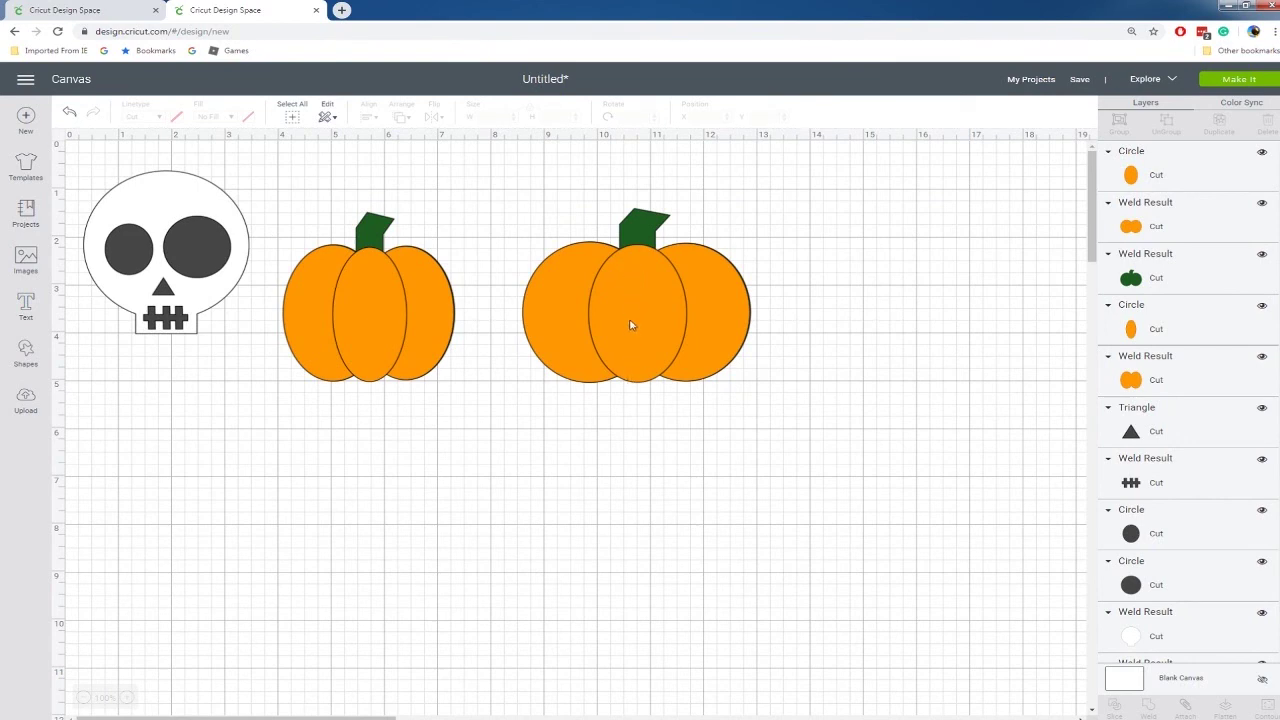
# Copy and paste the second pumpkin's center oval and place the copy below that pumpkin
pyautogui.click(631, 325)
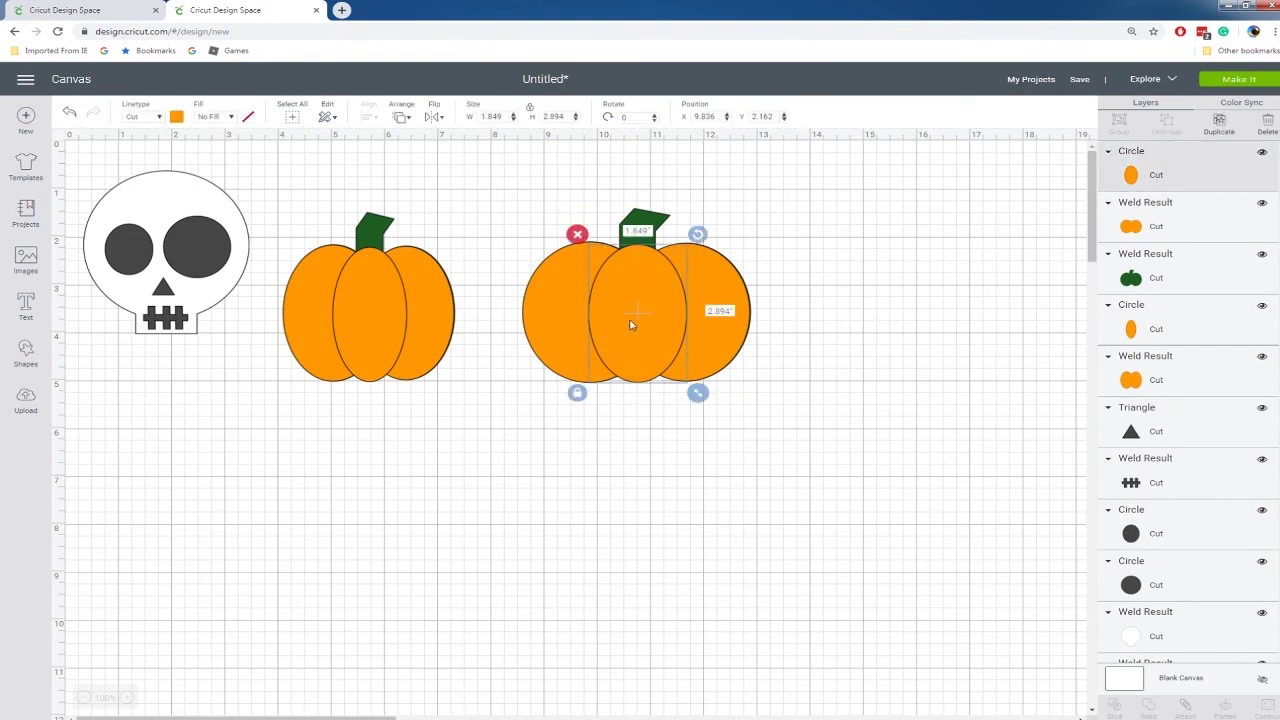
pyautogui.hotkey('ctrl', 'c')
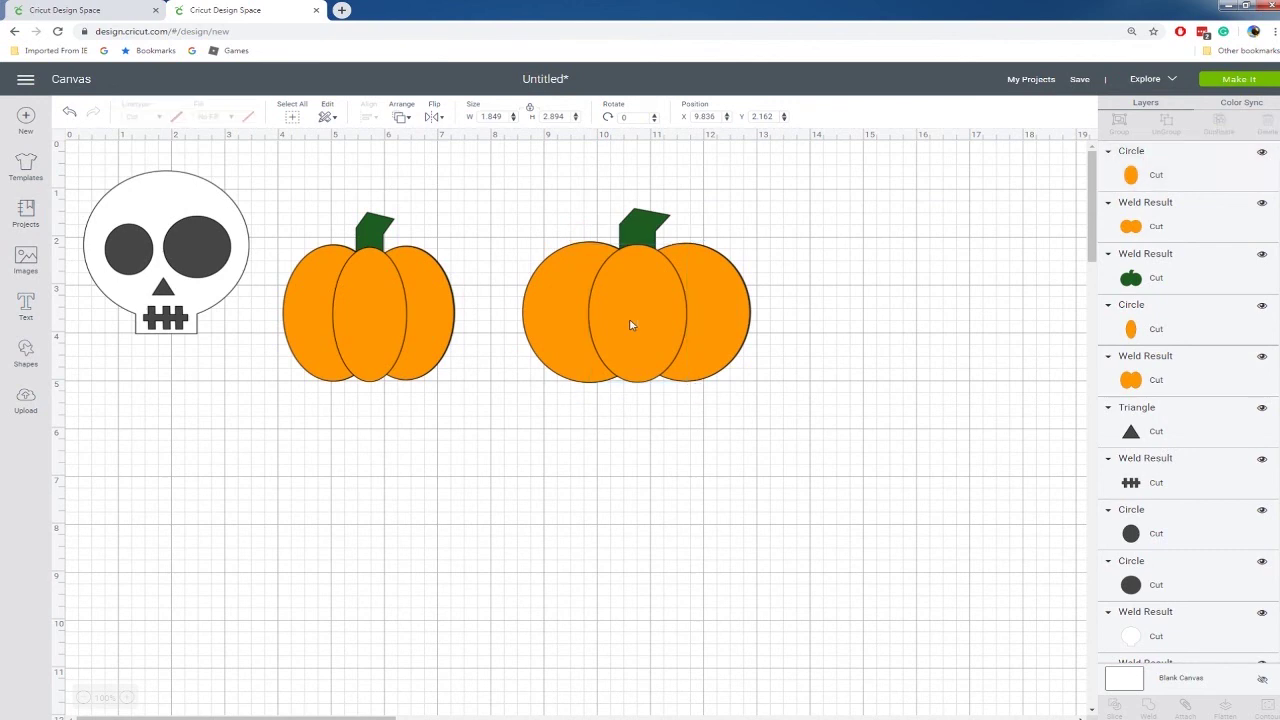
pyautogui.hotkey('ctrl', 'v')
pyautogui.moveTo(658, 340); pyautogui.dragTo(621, 516)
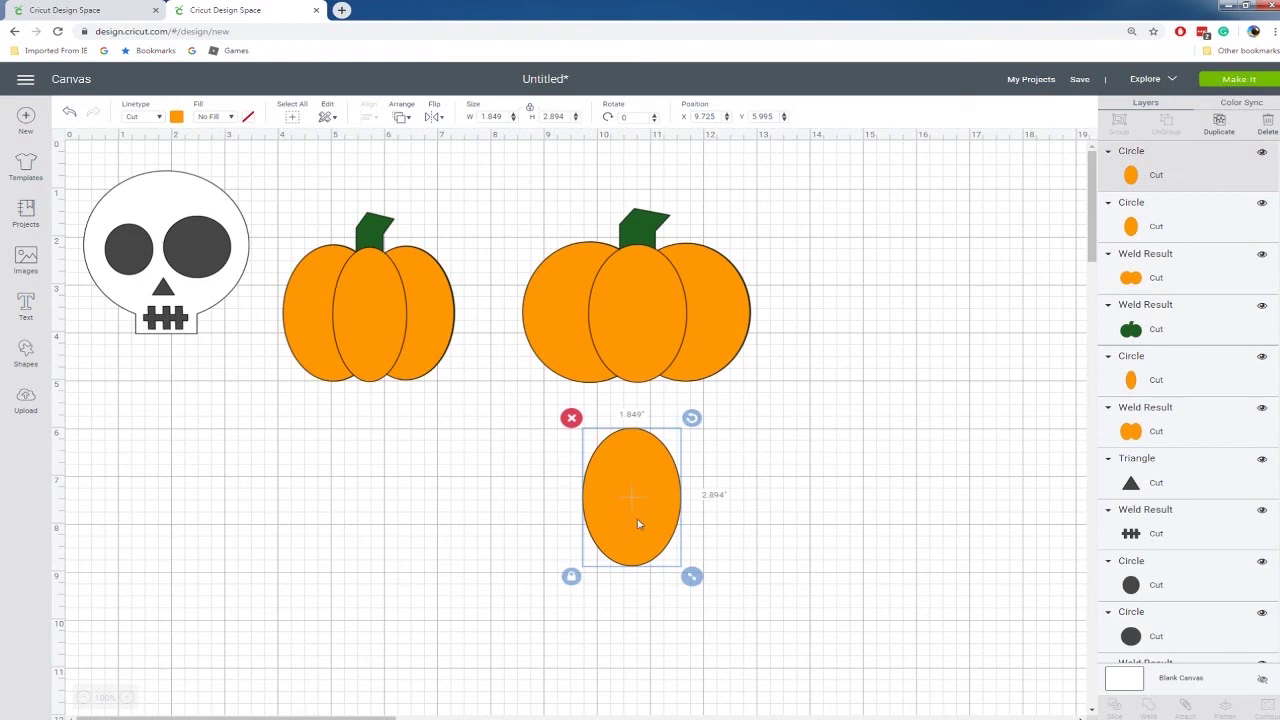
# Add two triangles and a circle to the canvas and move the circle below the first pumpkin
pyautogui.click(26, 352)
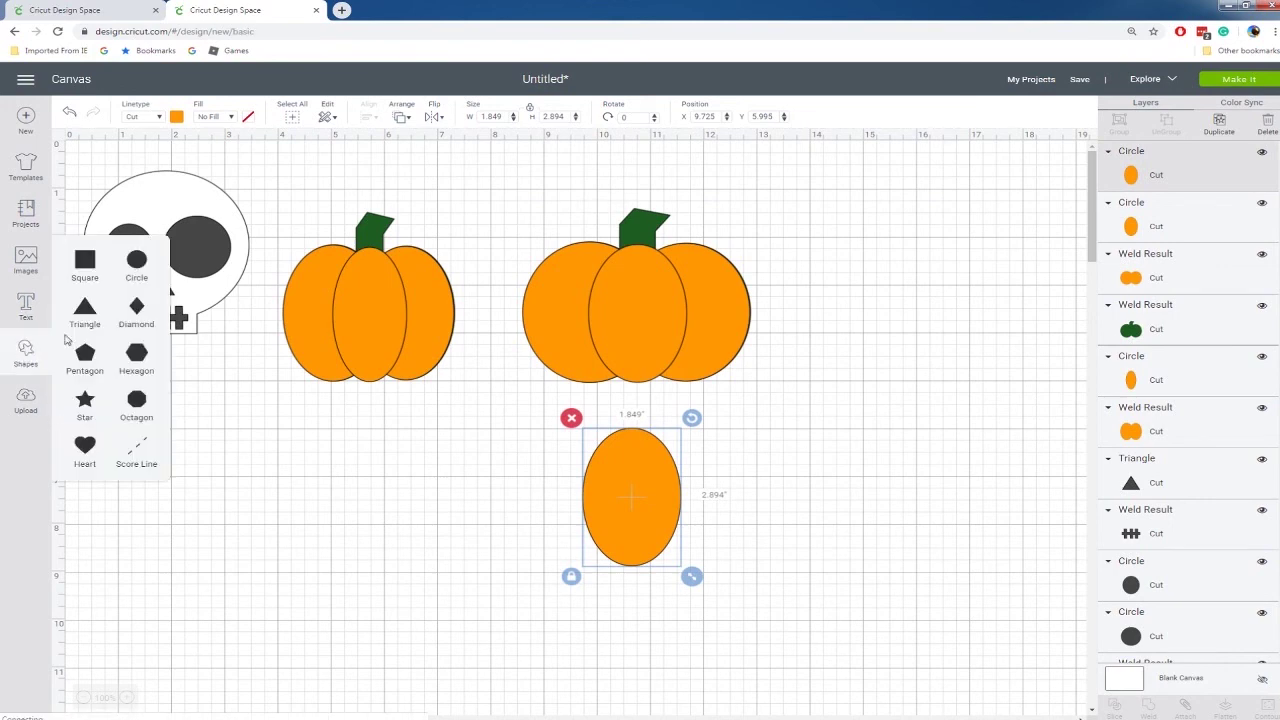
pyautogui.click(86, 310)
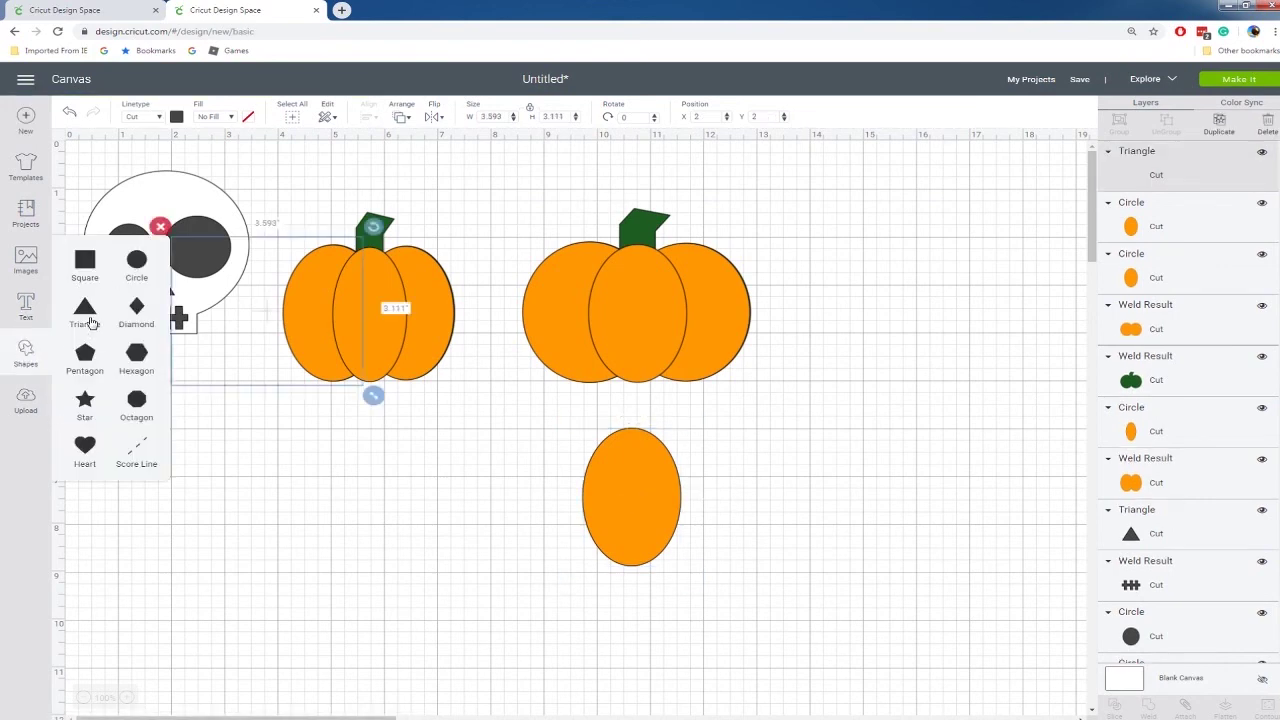
pyautogui.click(86, 310)
pyautogui.click(136, 262)
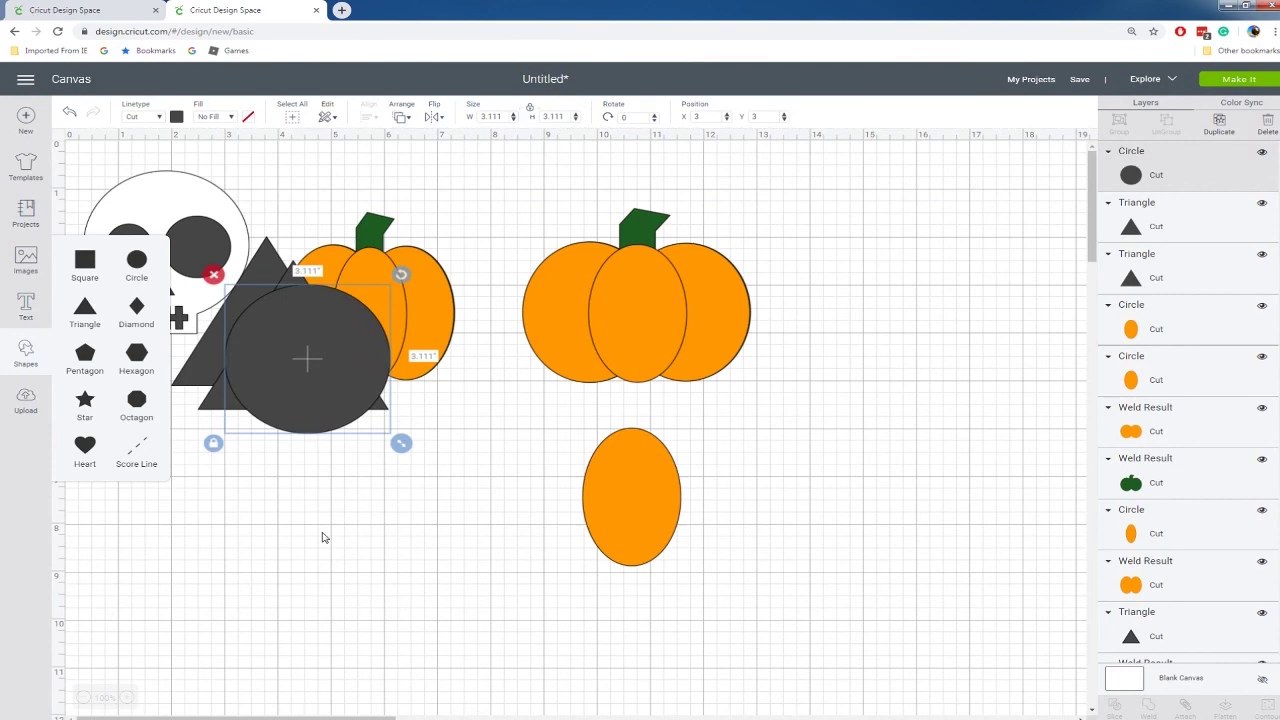
pyautogui.moveTo(313, 402); pyautogui.dragTo(366, 588)
# Shrink both triangles, one to about 0.45 by 0.39 in, and place them as eyes on the separate orange oval
pyautogui.moveTo(316, 397); pyautogui.dragTo(539, 483)
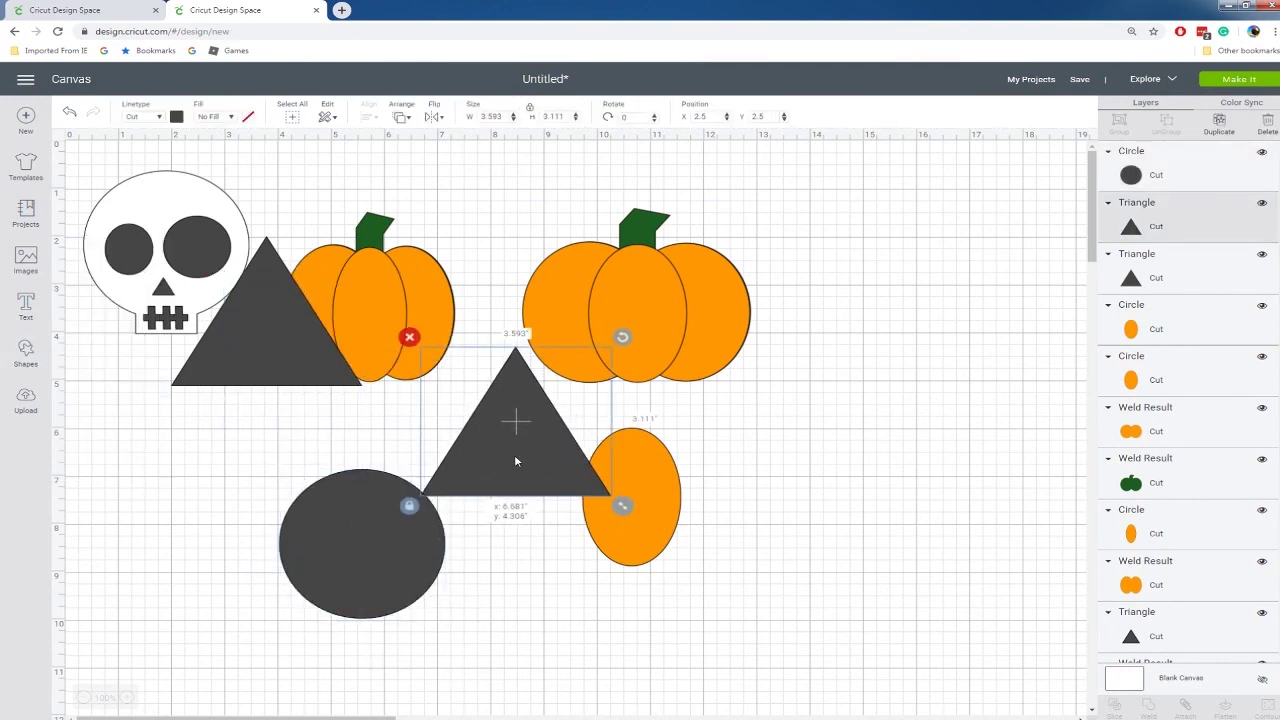
pyautogui.moveTo(622, 506)
pyautogui.mouseDown()
pyautogui.moveTo(476, 392)
pyautogui.moveTo(577, 476)
pyautogui.moveTo(636, 500)
pyautogui.moveTo(627, 494)
pyautogui.mouseUp()
pyautogui.moveTo(300, 373); pyautogui.dragTo(514, 518)
pyautogui.moveTo(590, 538); pyautogui.dragTo(652, 487)
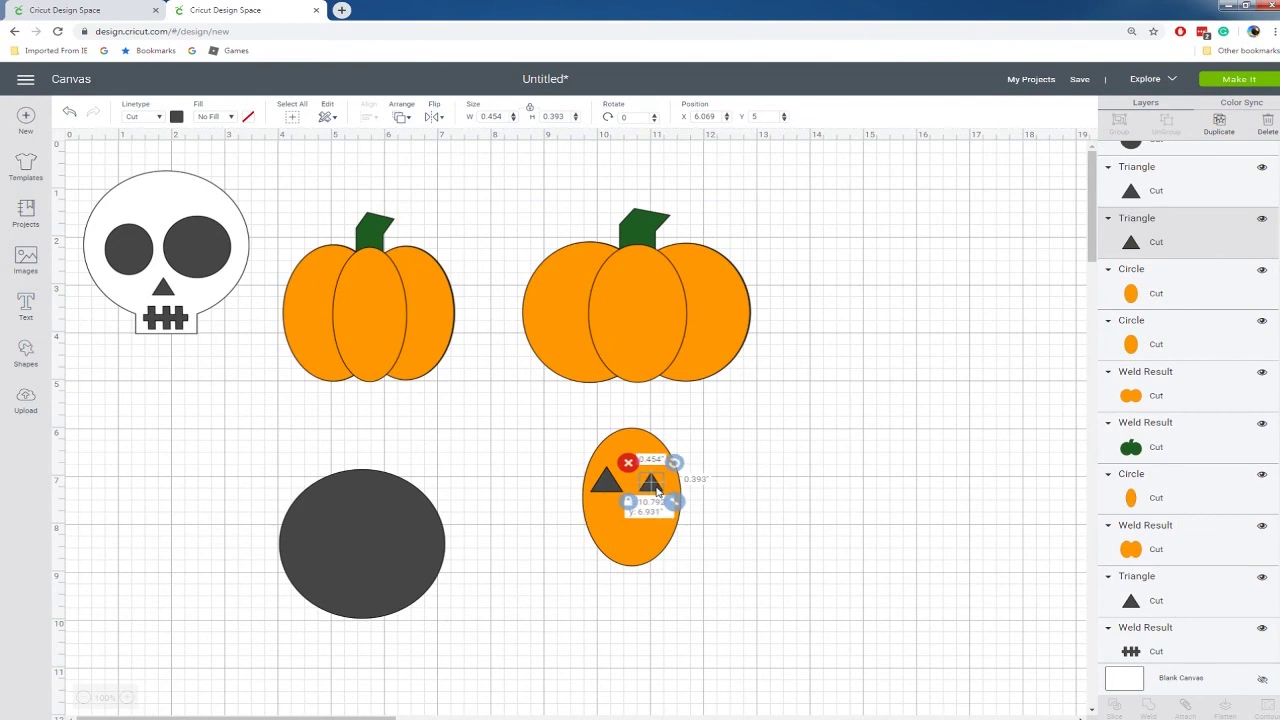
pyautogui.click(770, 490)
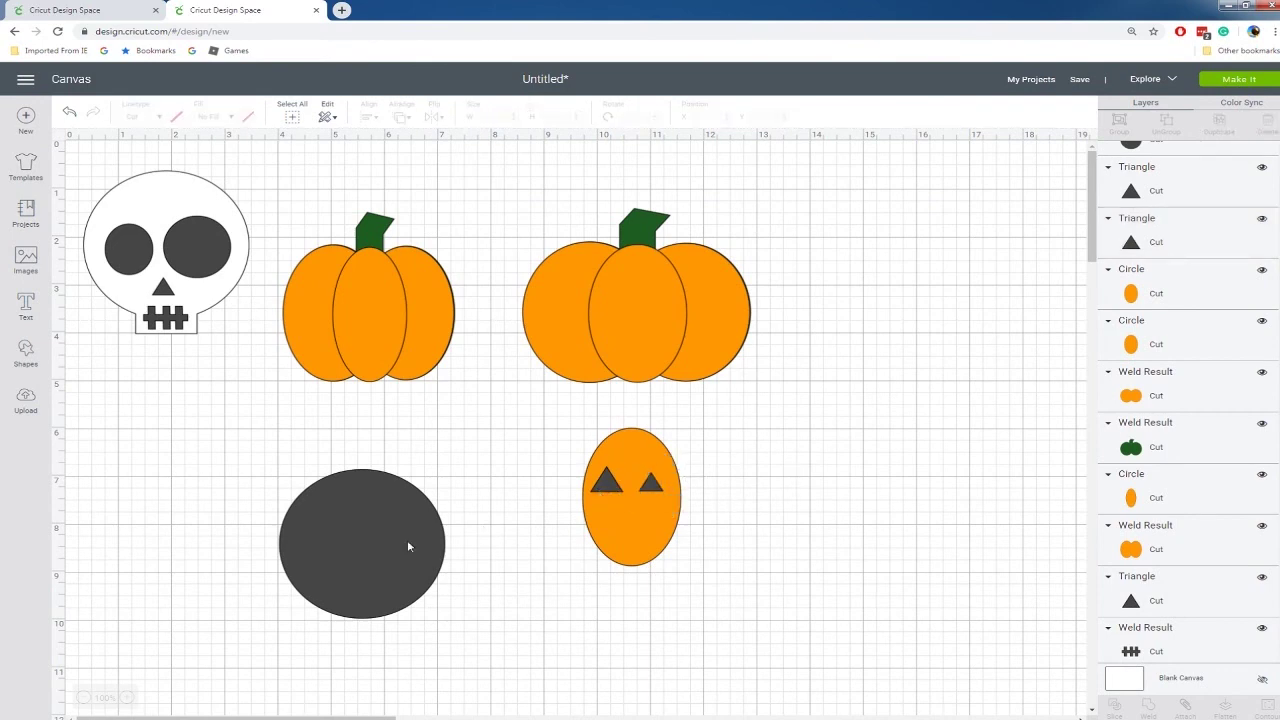
pyautogui.moveTo(604, 487); pyautogui.dragTo(608, 486)
pyautogui.click(733, 488)
# Unlock the circle's proportions, resize it to about 0.58 by 1.19 in and place it as a mouth under the eyes
pyautogui.click(437, 533)
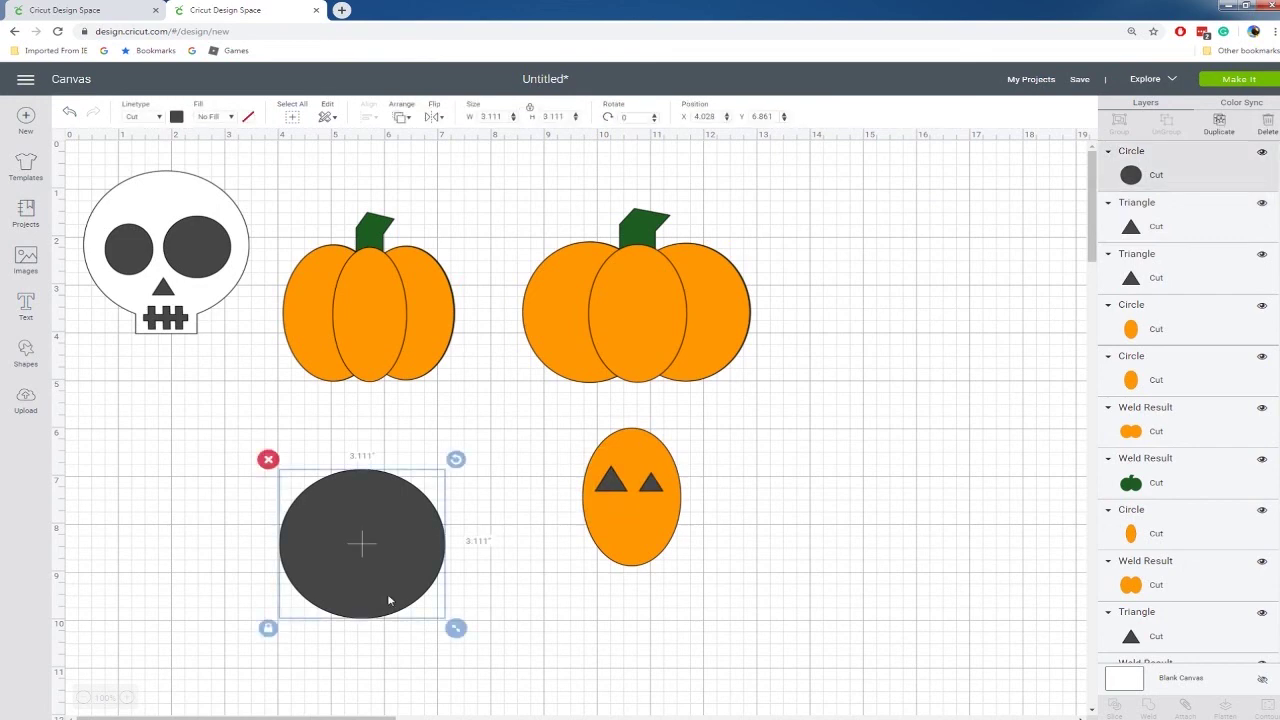
pyautogui.click(268, 628)
pyautogui.moveTo(456, 628); pyautogui.dragTo(321, 540)
pyautogui.moveTo(305, 495); pyautogui.dragTo(637, 530)
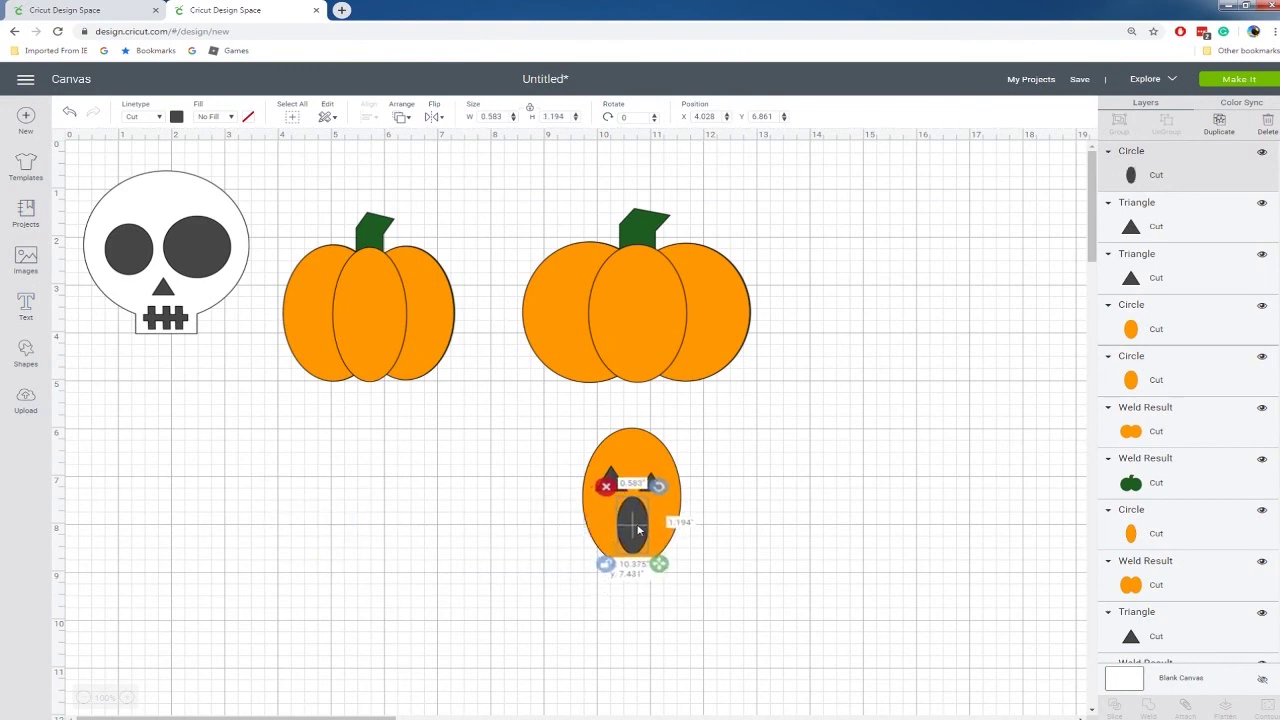
pyautogui.click(812, 521)
pyautogui.moveTo(540, 413); pyautogui.dragTo(696, 596)
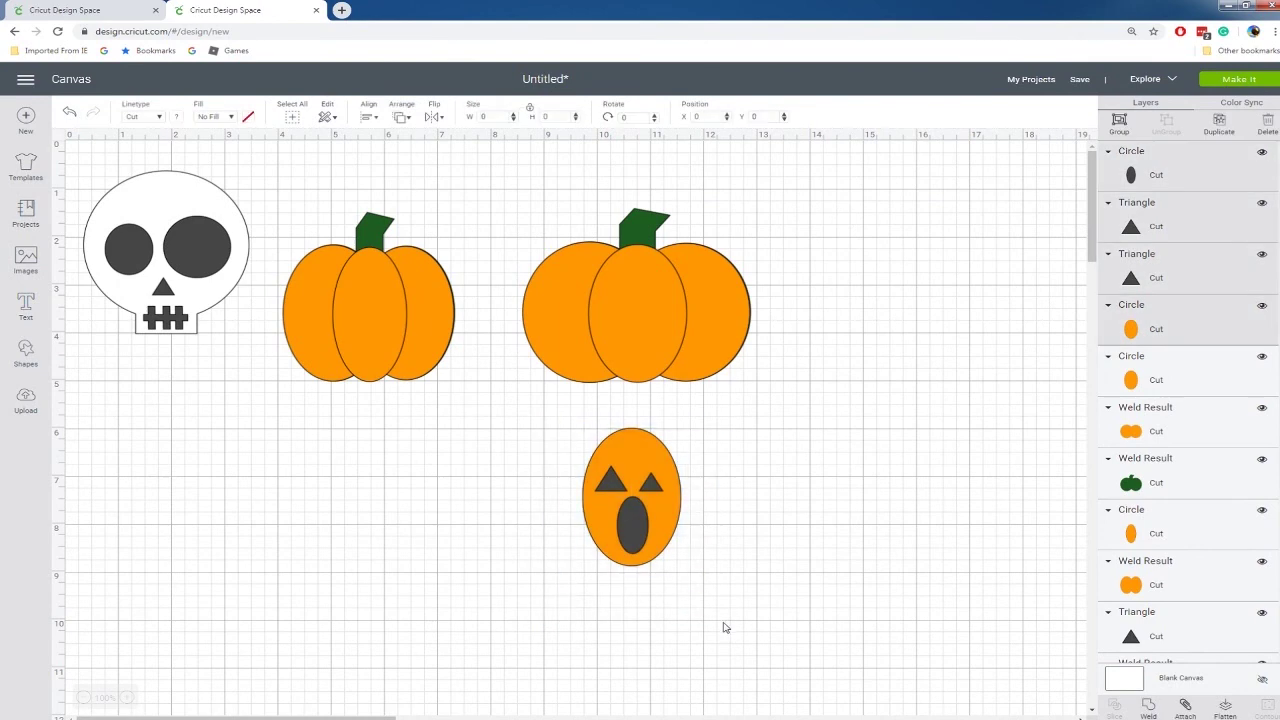
pyautogui.rightClick(670, 538)
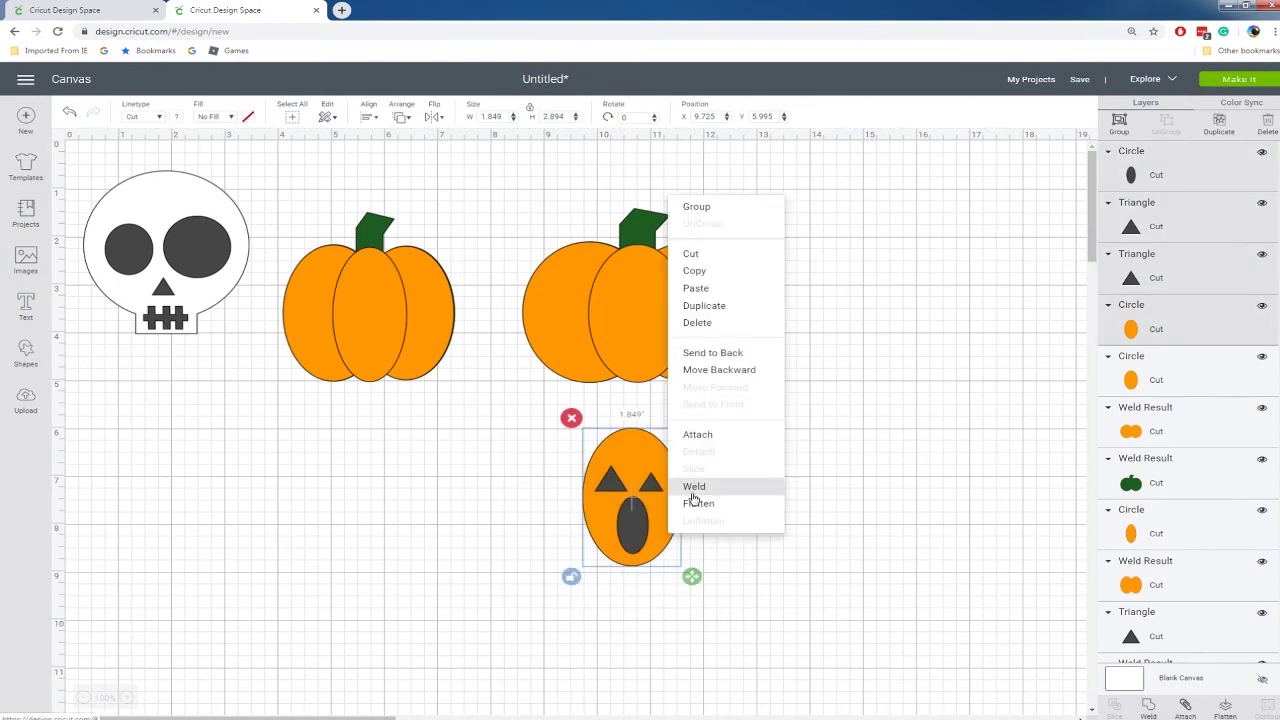
pyautogui.click(829, 531)
# Weld the two triangle eyes and the oval mouth into one face shape
pyautogui.click(616, 487)
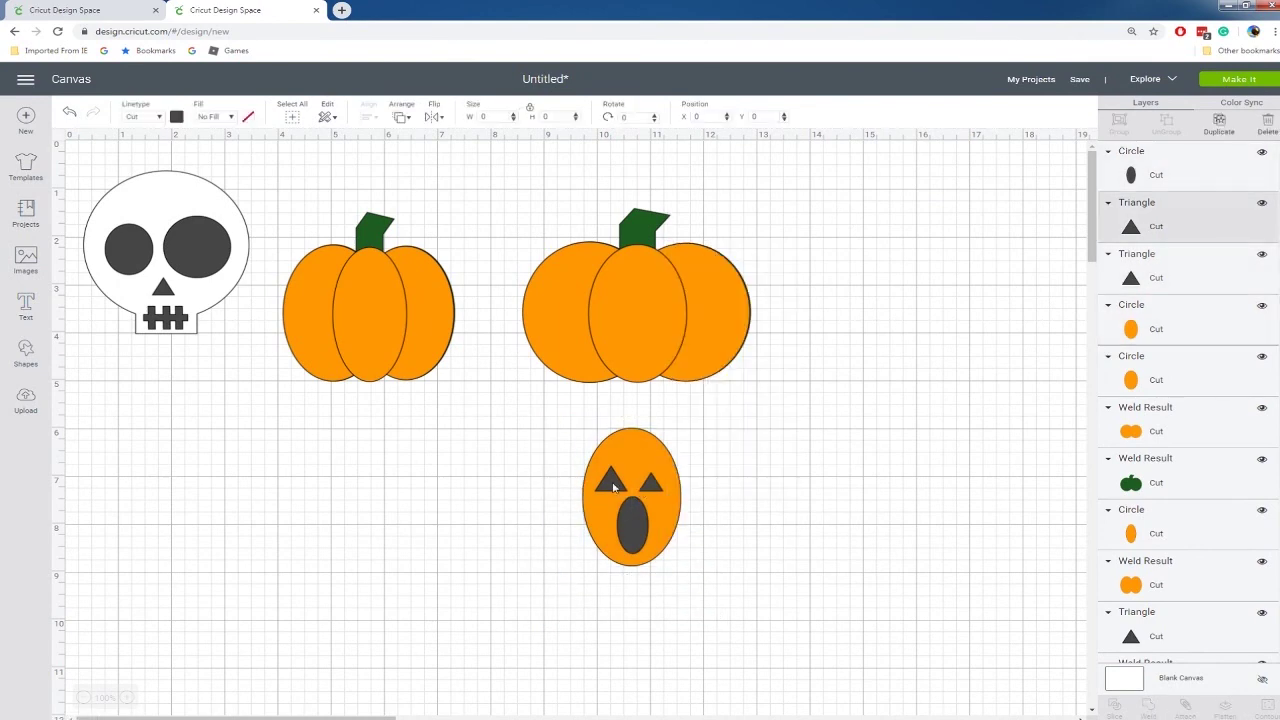
pyautogui.keyDown('shift'); pyautogui.click(654, 490); pyautogui.keyUp('shift')
pyautogui.keyDown('shift'); pyautogui.click(635, 540); pyautogui.keyUp('shift')
pyautogui.rightClick(635, 540)
pyautogui.click(663, 493)
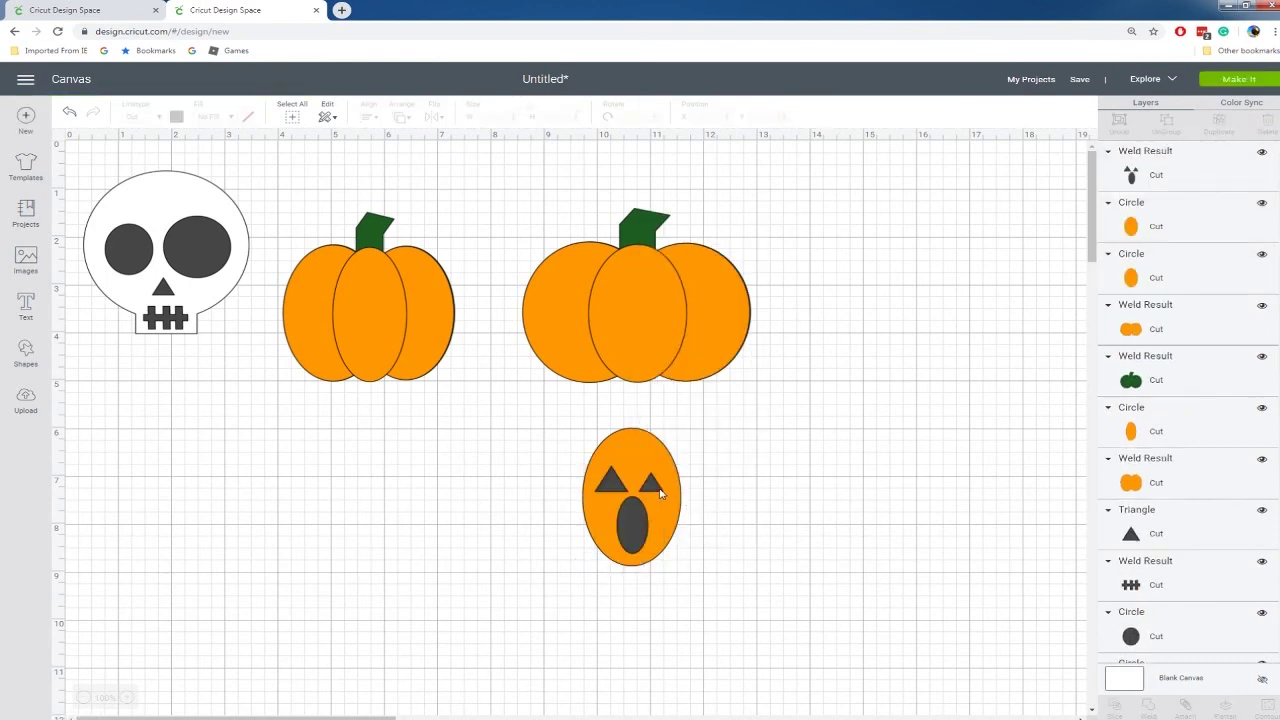
# Slice the face out of the orange oval, move the cut oval aside and delete the leftover face pieces
pyautogui.moveTo(506, 412); pyautogui.dragTo(758, 590)
pyautogui.rightClick(675, 510)
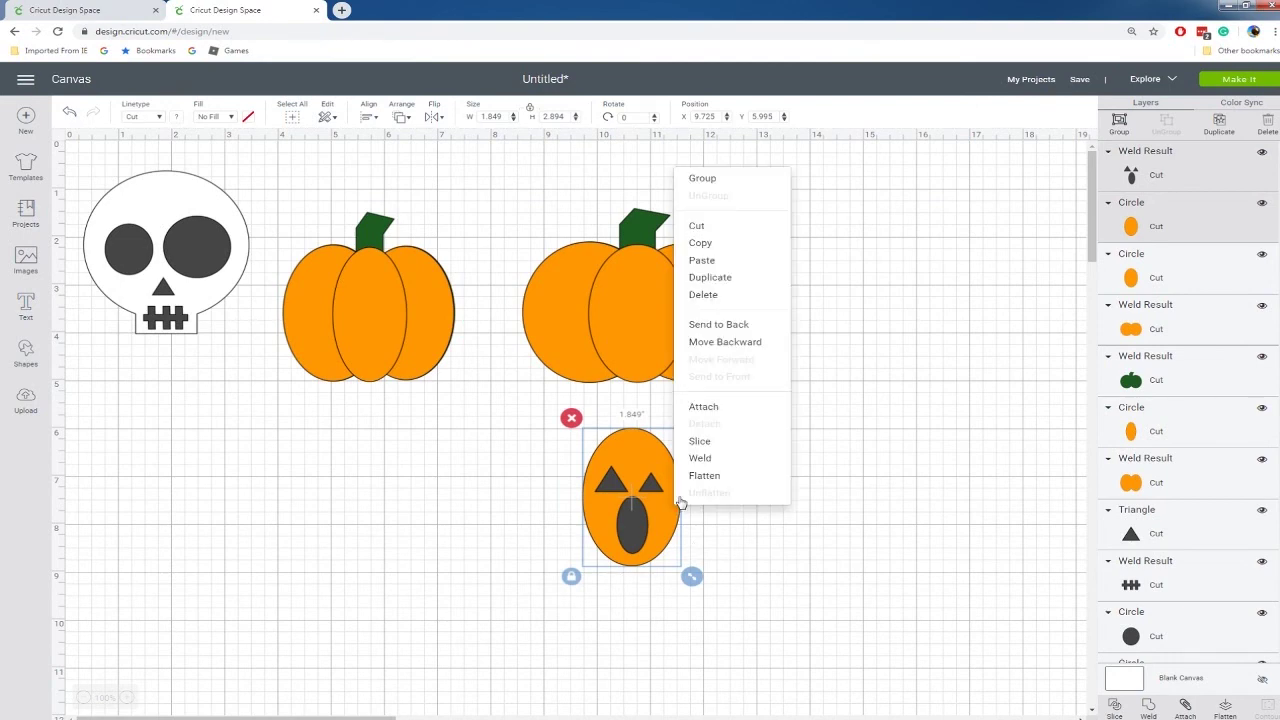
pyautogui.click(706, 443)
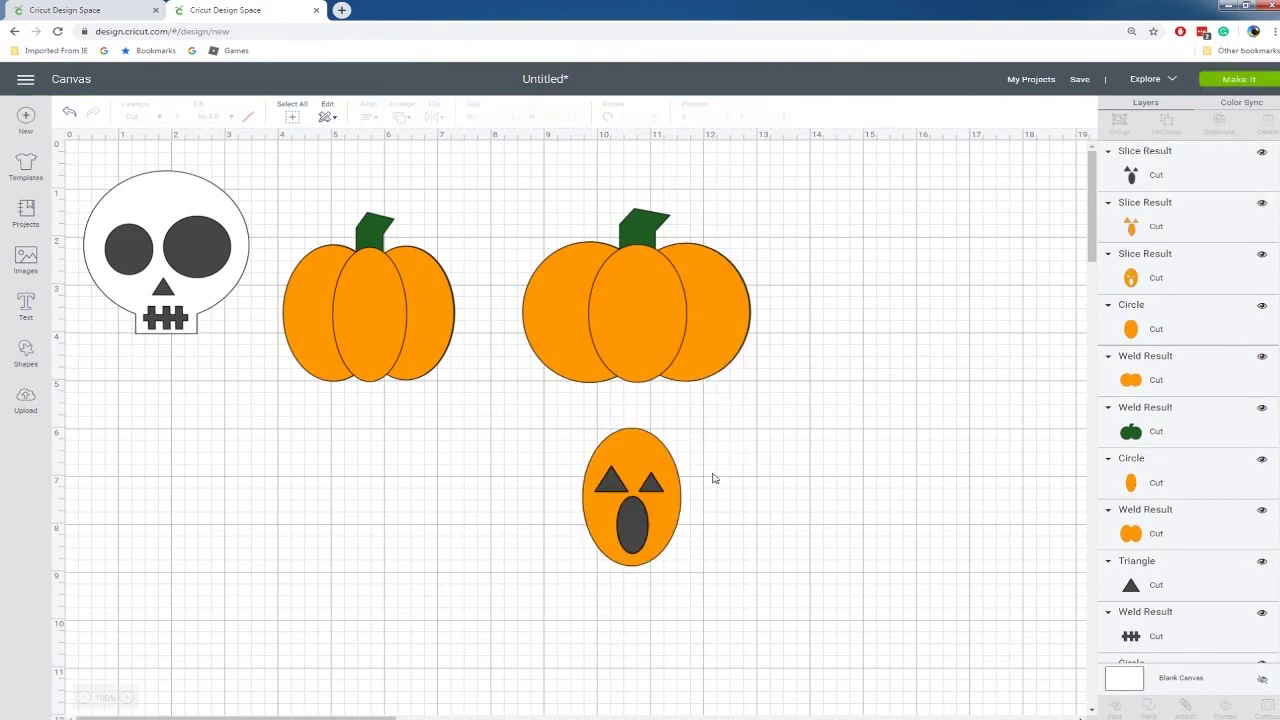
pyautogui.moveTo(646, 463); pyautogui.dragTo(825, 459)
pyautogui.moveTo(566, 450)
pyautogui.mouseDown()
pyautogui.moveTo(706, 569)
pyautogui.moveTo(697, 574)
pyautogui.mouseUp()
pyautogui.press('Delete')
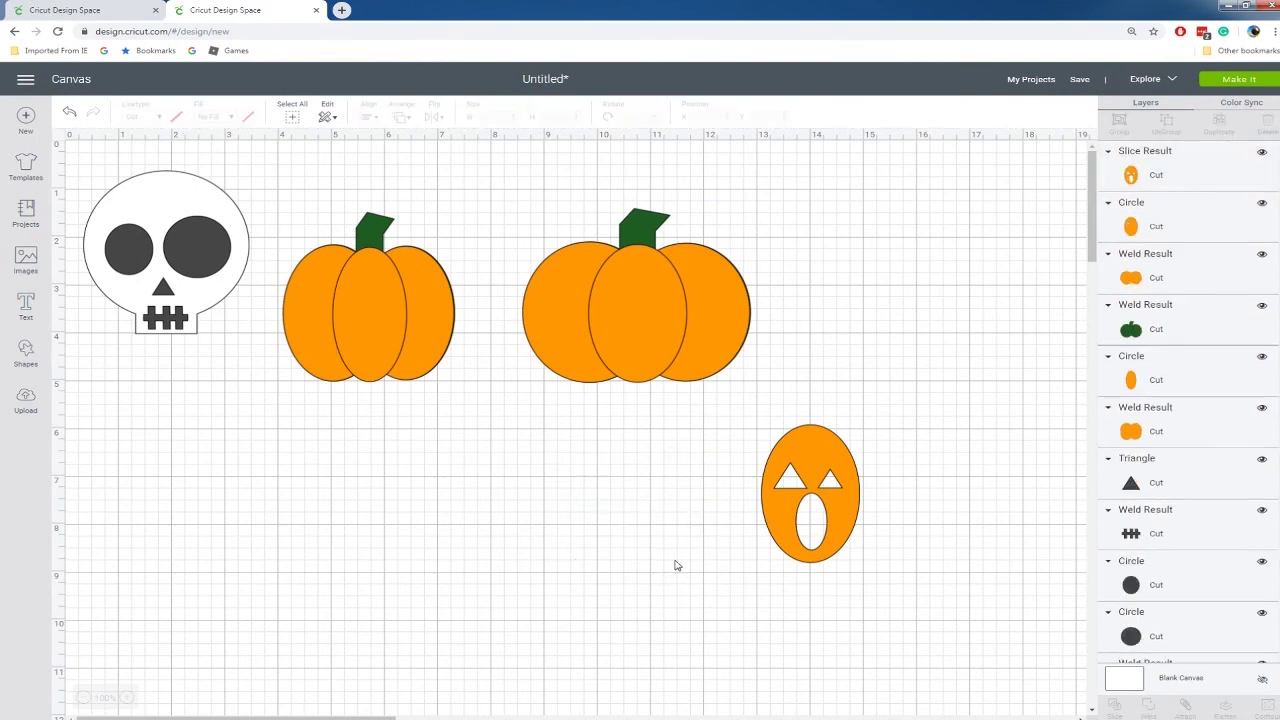
# Recolour the second pumpkin's centre oval golden yellow and place the orange oval with the cut-out face exactly over it
pyautogui.click(650, 338)
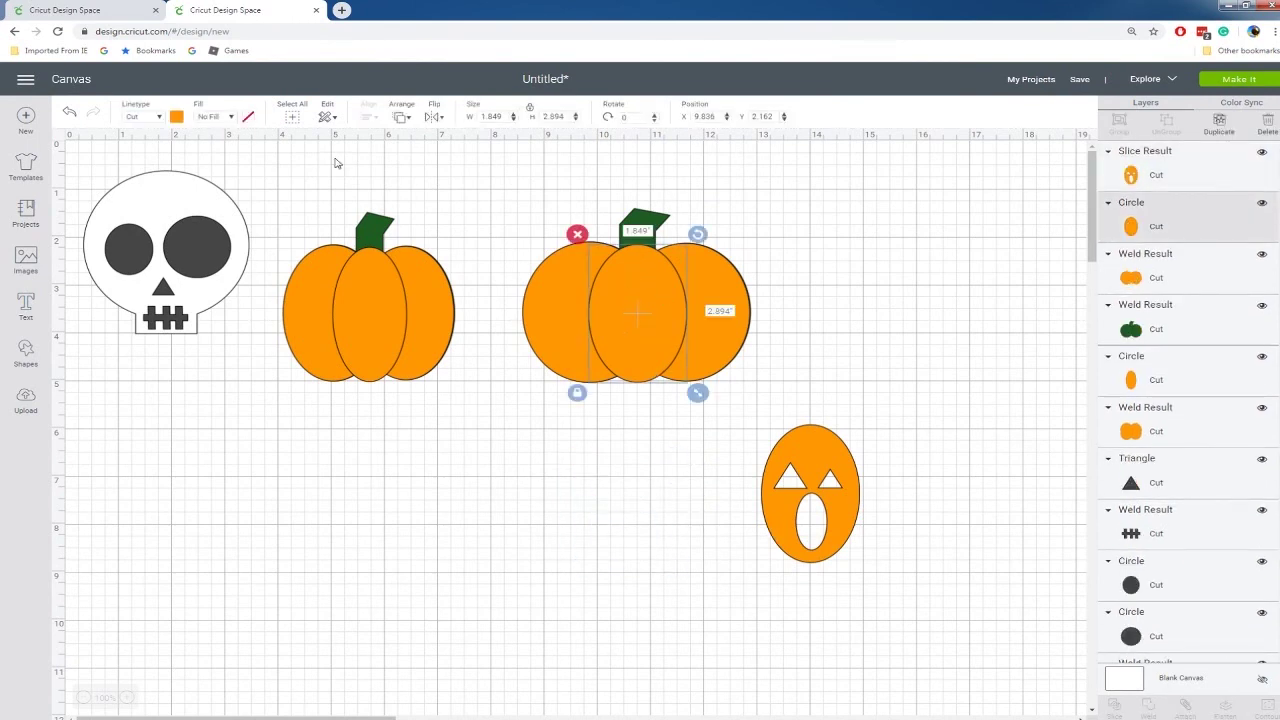
pyautogui.click(177, 118)
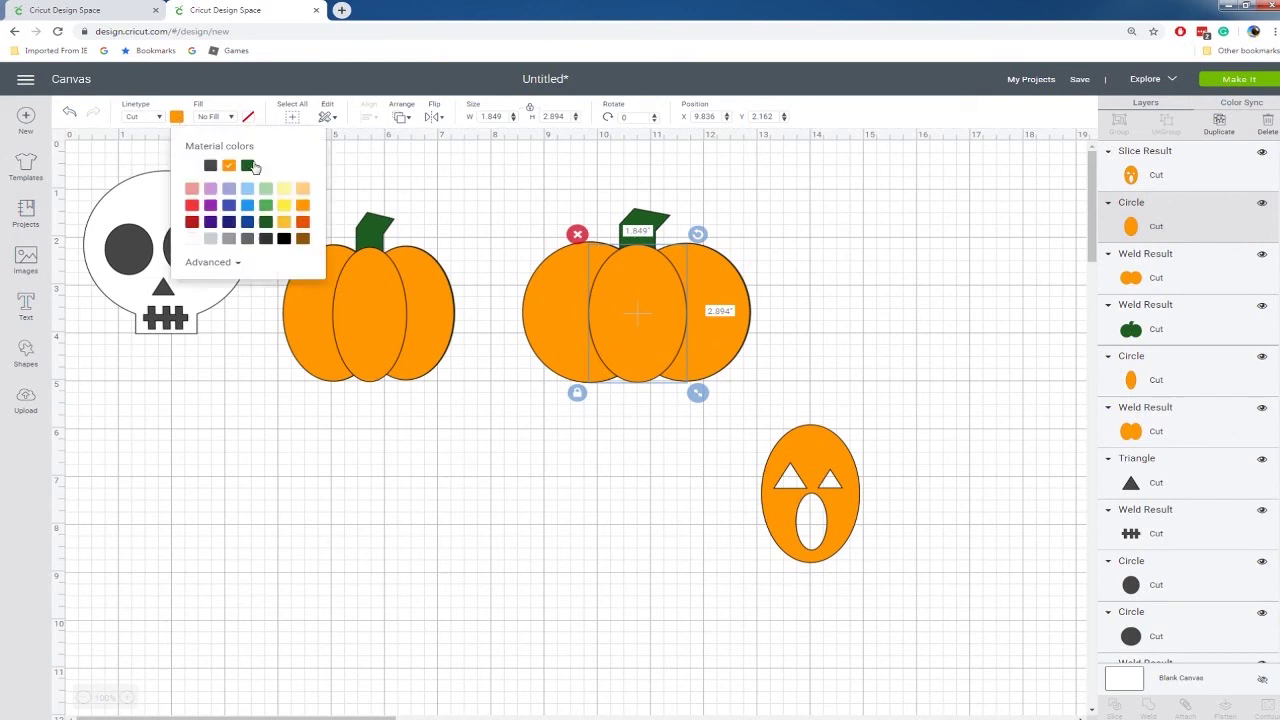
pyautogui.click(210, 166)
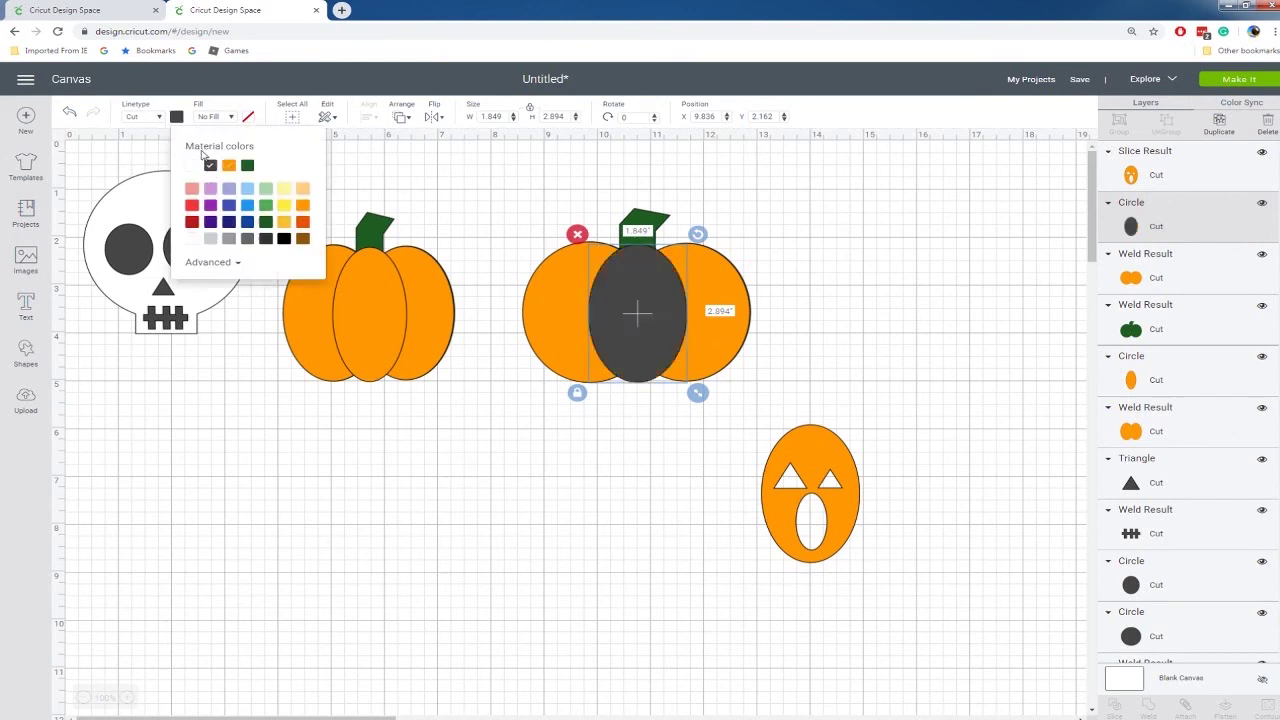
pyautogui.click(285, 224)
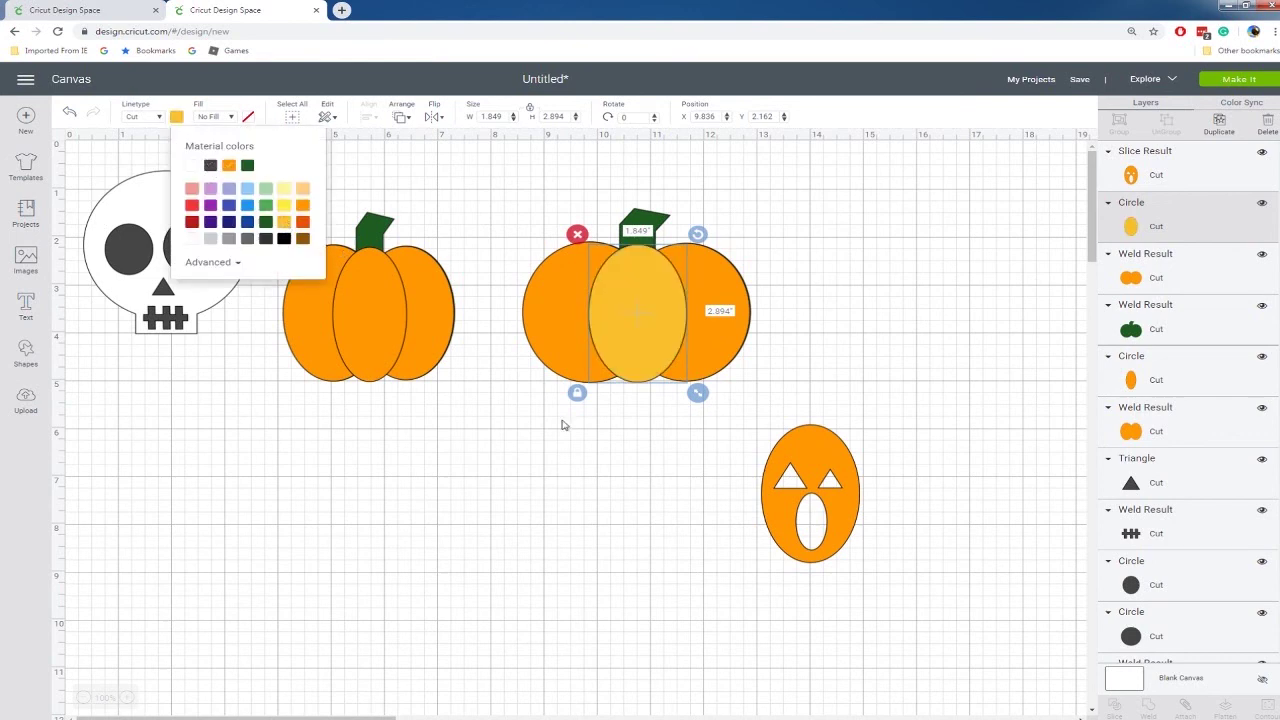
pyautogui.click(585, 488)
pyautogui.moveTo(842, 487); pyautogui.dragTo(670, 308)
pyautogui.click(578, 548)
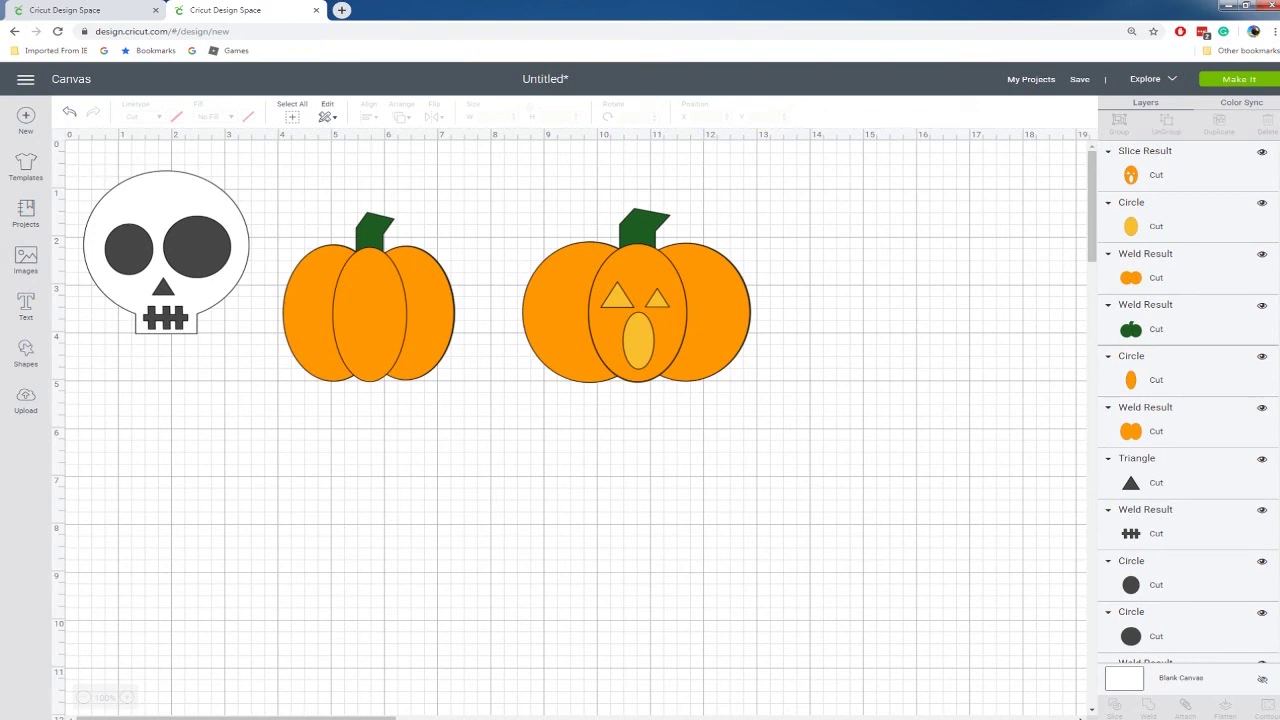
# Add a pentagon, place it below the skull, unlock its proportions and stretch it into a tall shape about 2.55 in wide
pyautogui.click(30, 358)
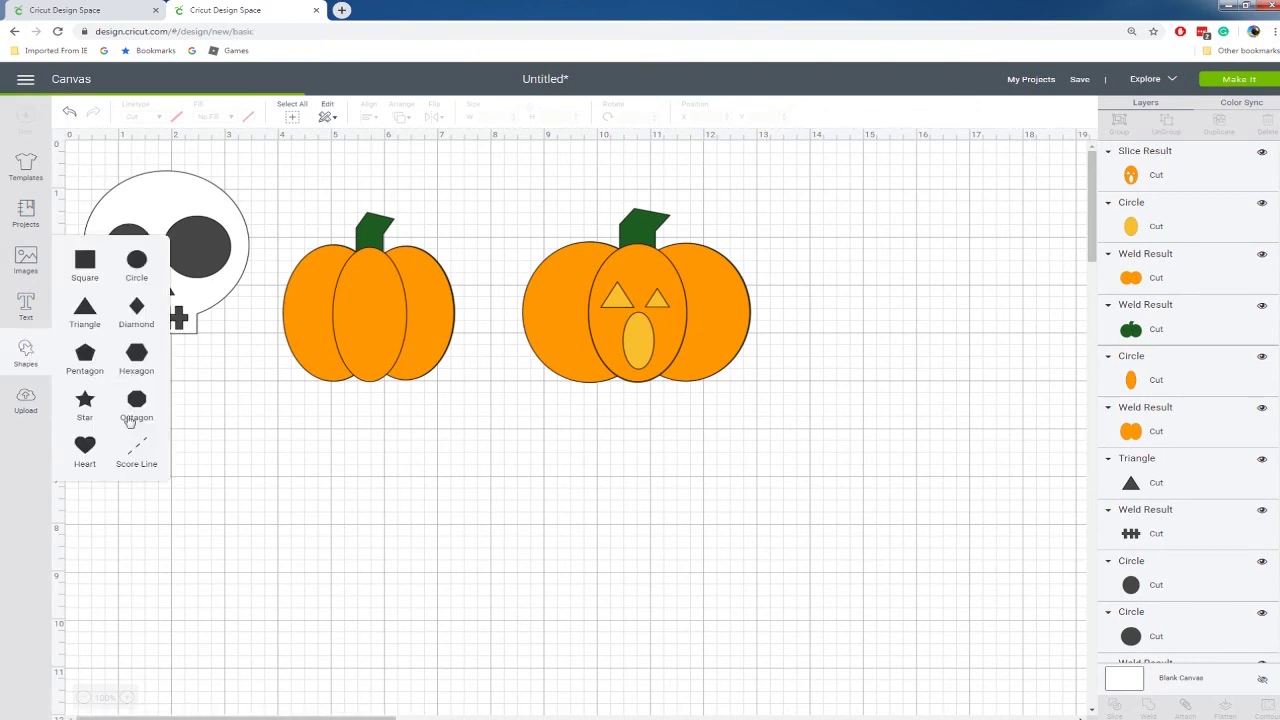
pyautogui.click(85, 355)
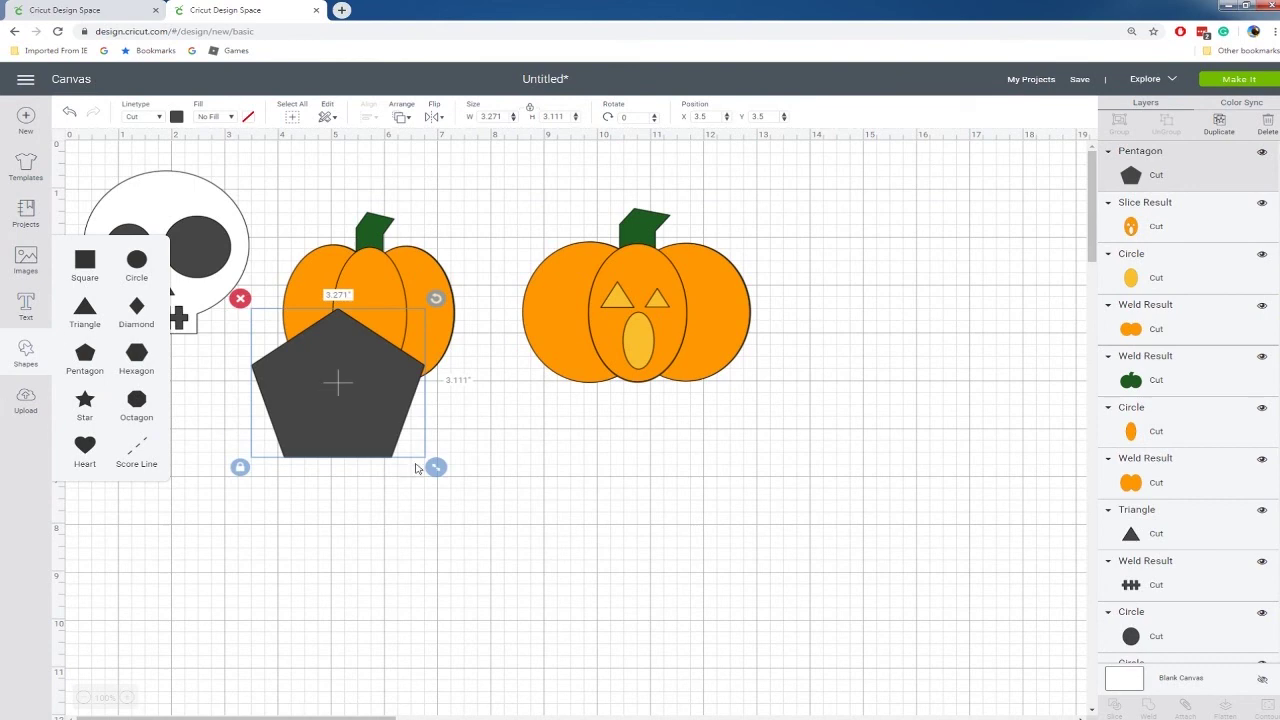
pyautogui.moveTo(330, 420); pyautogui.dragTo(275, 545)
pyautogui.click(185, 592)
pyautogui.moveTo(381, 592); pyautogui.dragTo(350, 686)
pyautogui.click(395, 645)
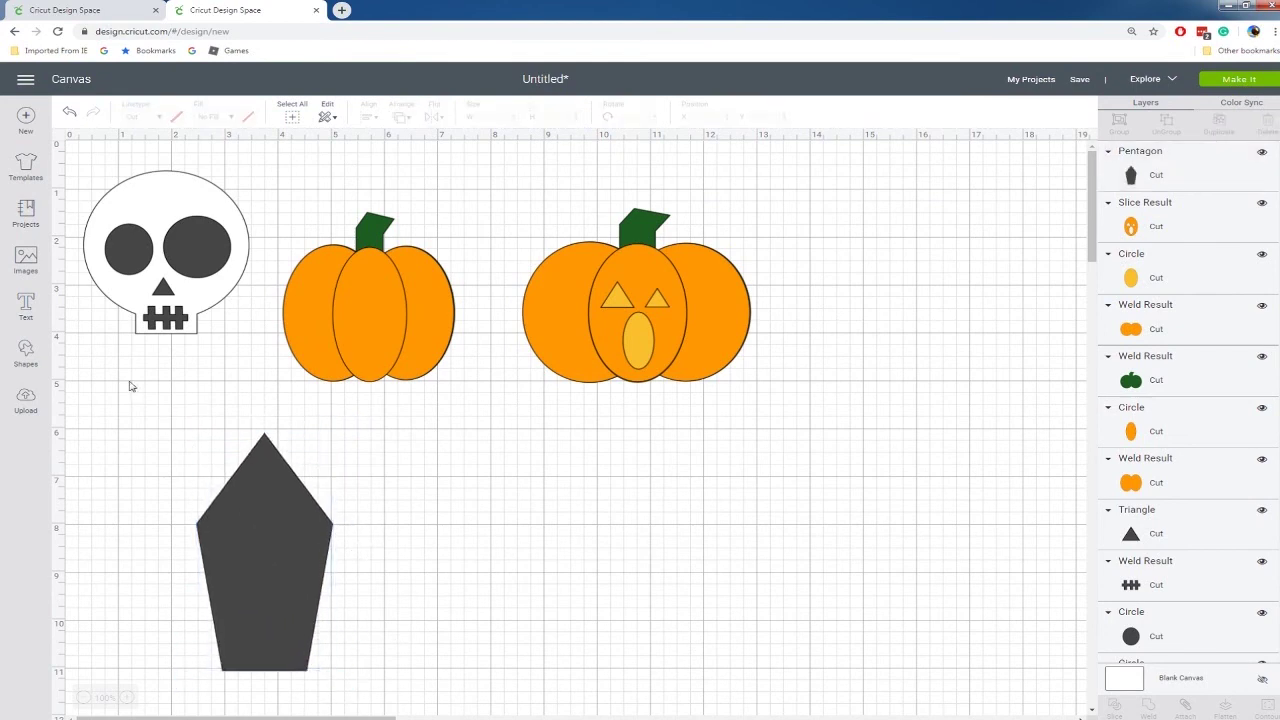
# Add a square, place it over the pentagon's pointed top down to the side corners, and slice the two shapes
pyautogui.click(28, 352)
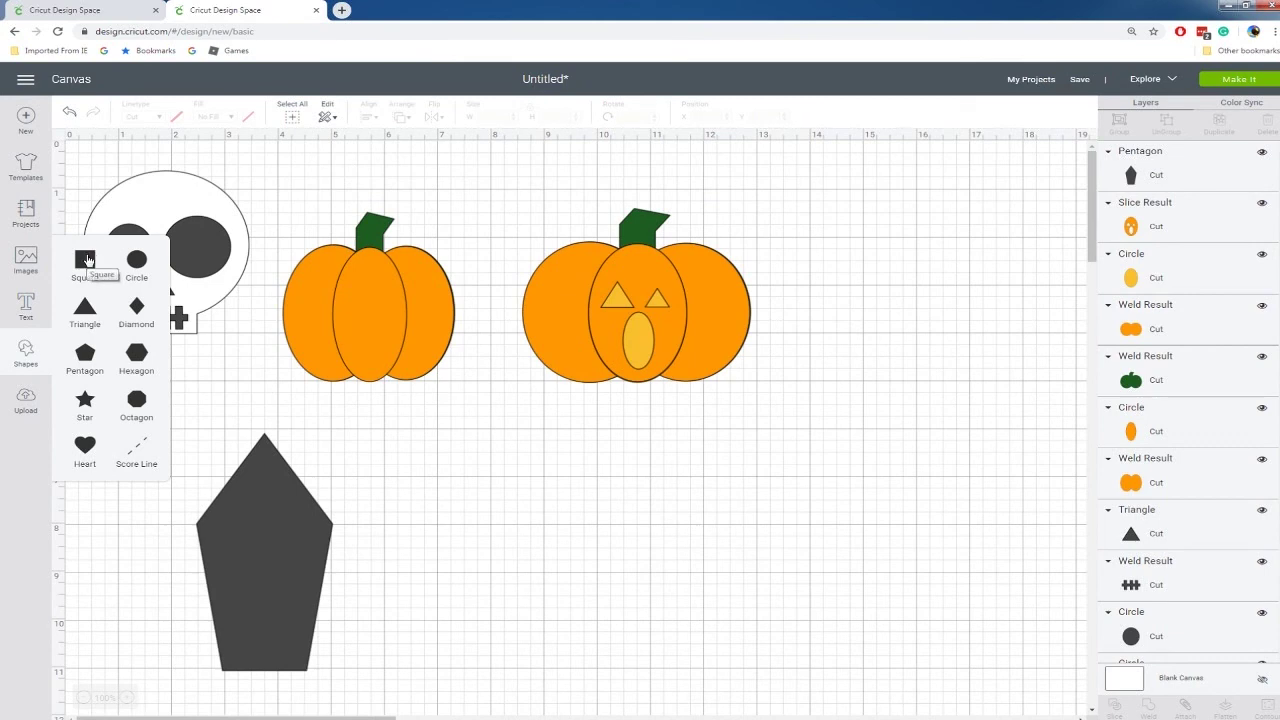
pyautogui.click(86, 260)
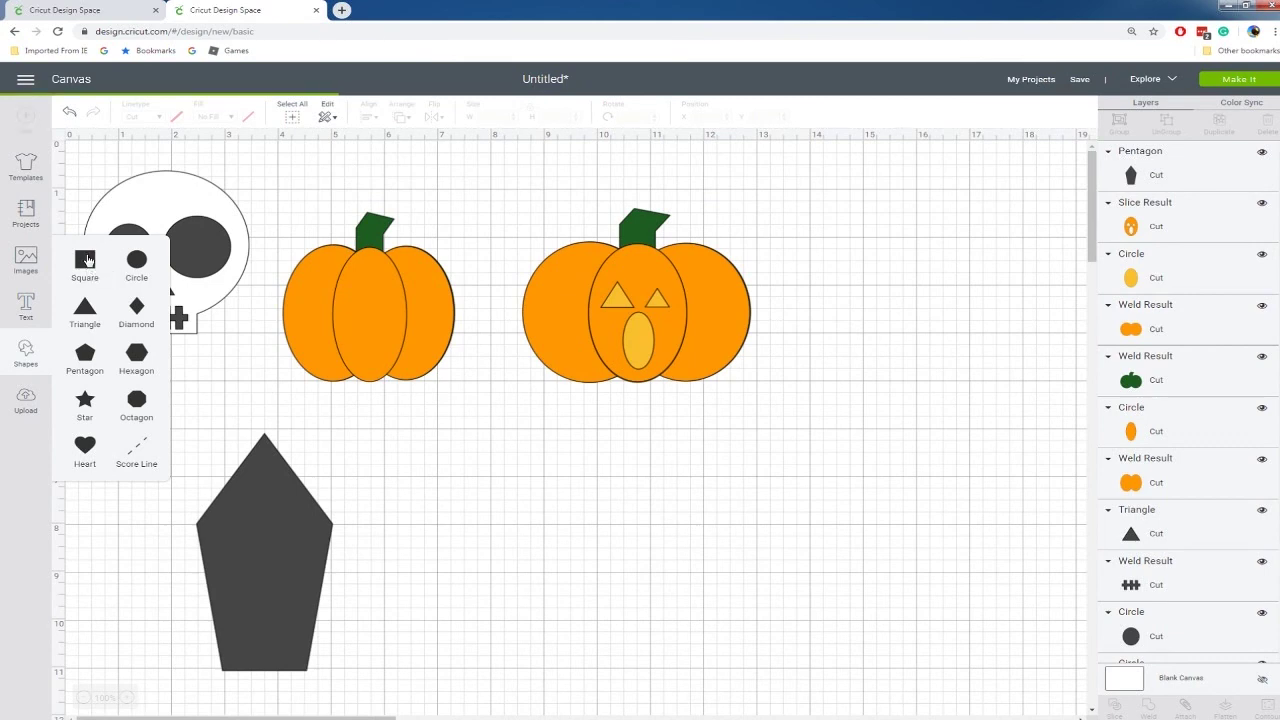
pyautogui.click(491, 583)
pyautogui.moveTo(397, 440); pyautogui.dragTo(307, 484)
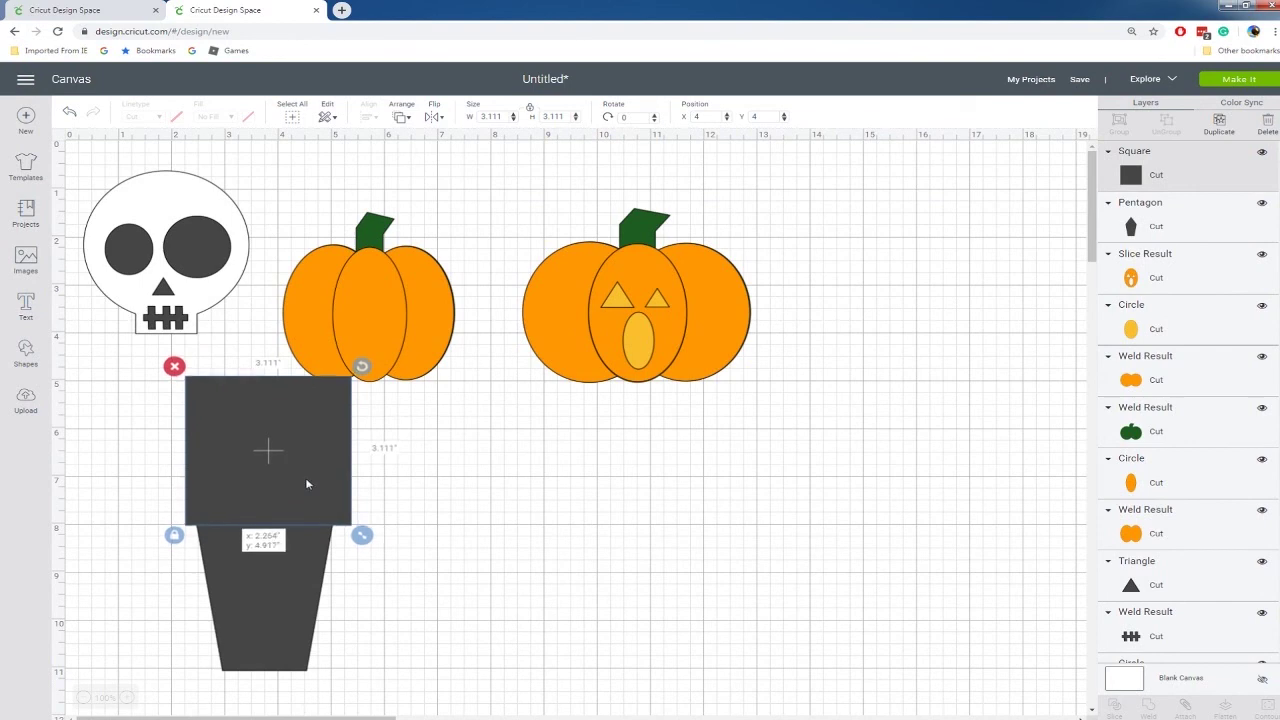
pyautogui.moveTo(480, 505); pyautogui.dragTo(236, 599)
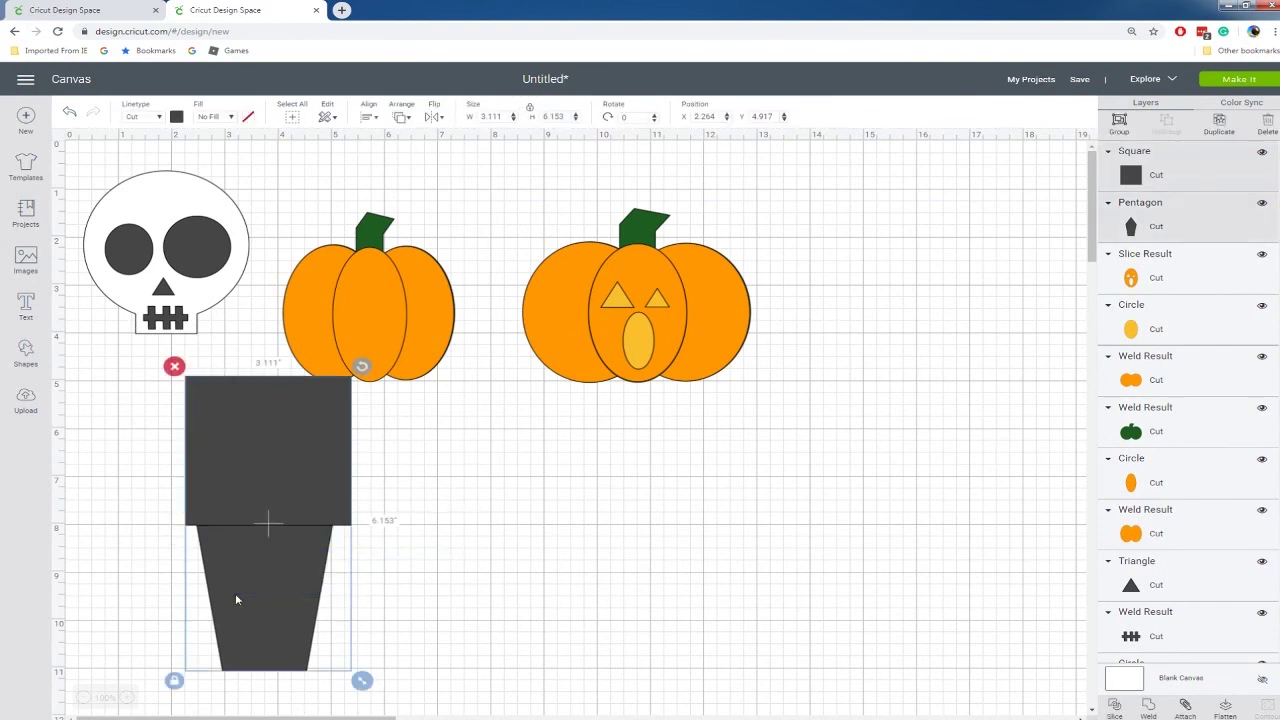
pyautogui.rightClick(248, 581)
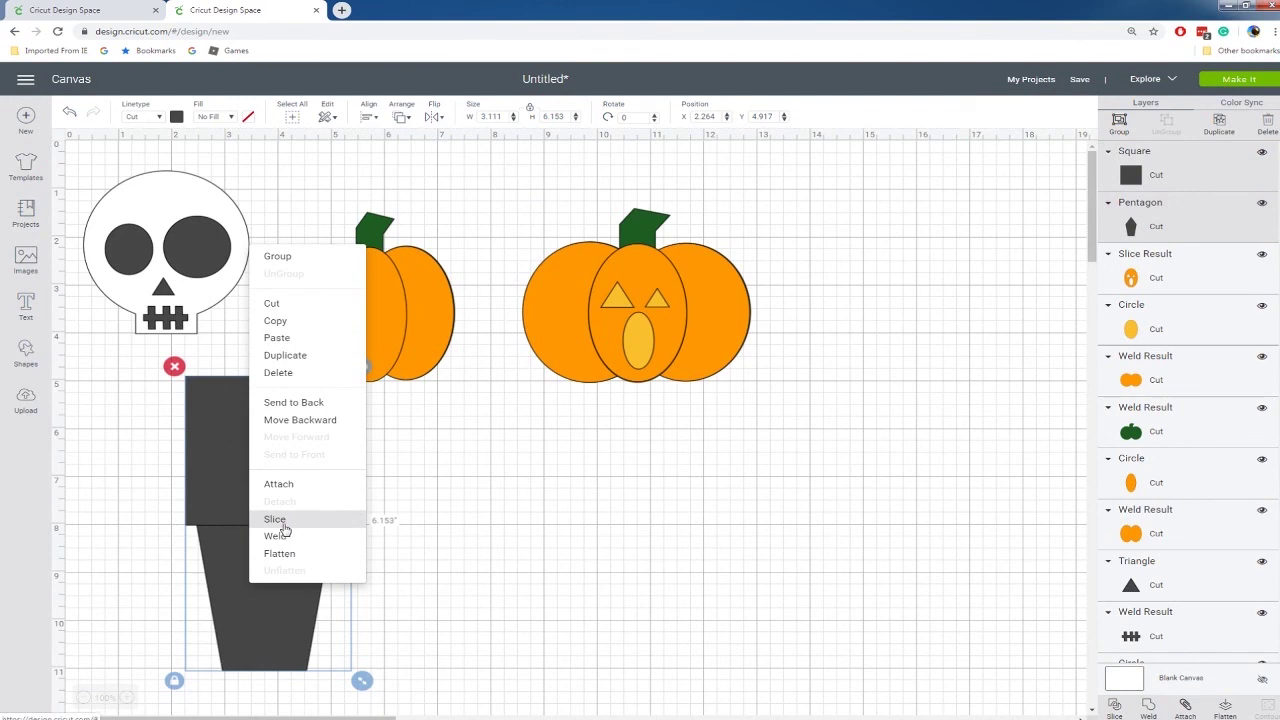
pyautogui.click(282, 524)
# Pull the tapered lower piece away, delete the leftover slice pieces and place the tapered piece below the skull
pyautogui.moveTo(284, 574); pyautogui.dragTo(499, 572)
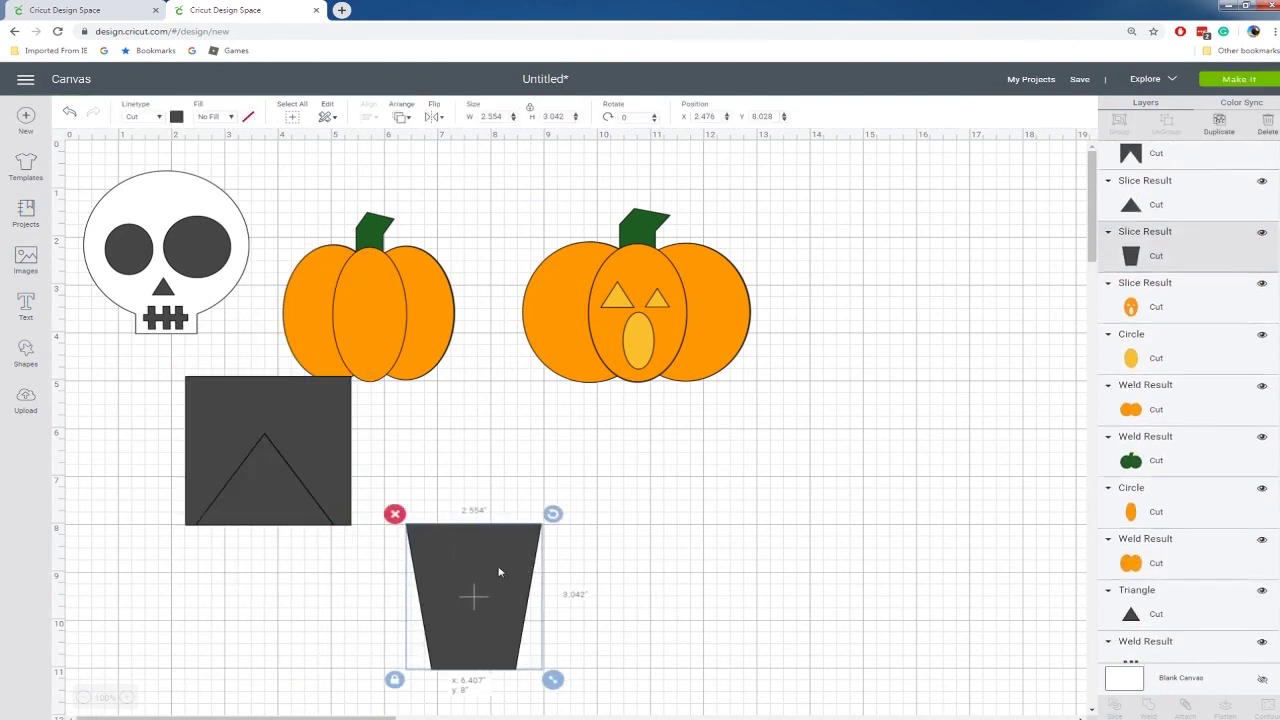
pyautogui.click(309, 586)
pyautogui.click(214, 498)
pyautogui.press('Delete')
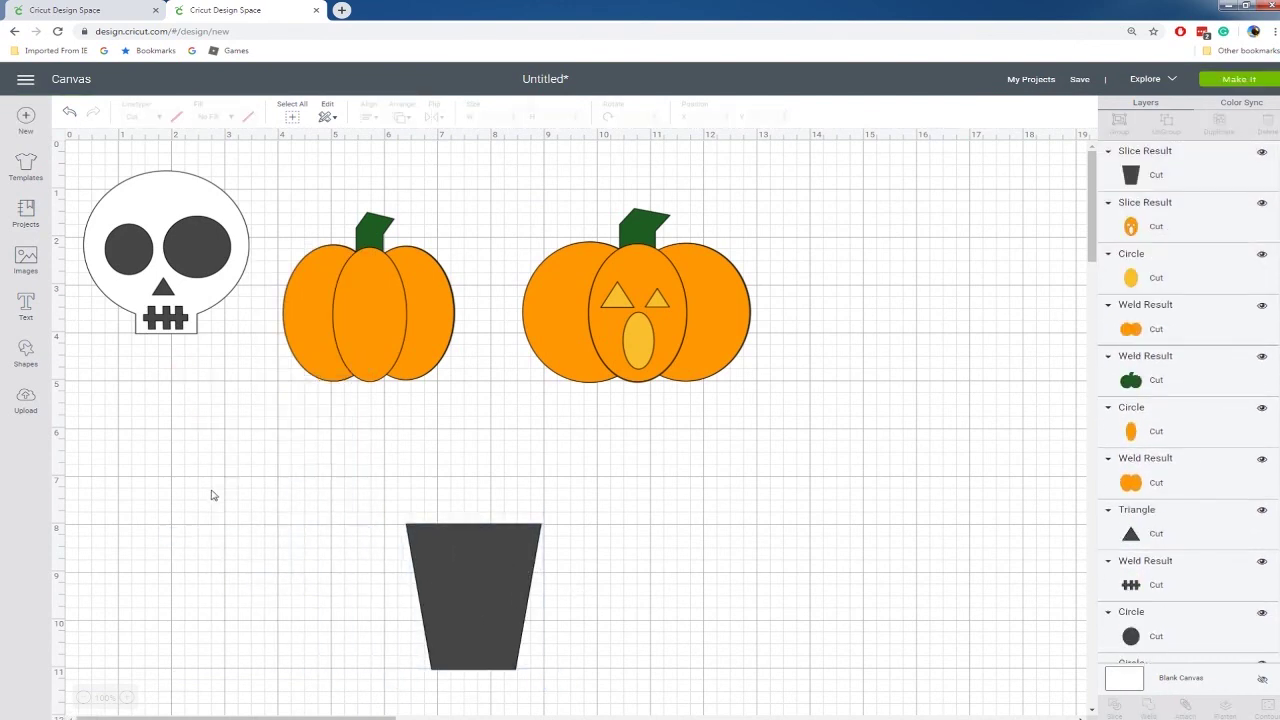
pyautogui.moveTo(462, 576); pyautogui.dragTo(184, 567)
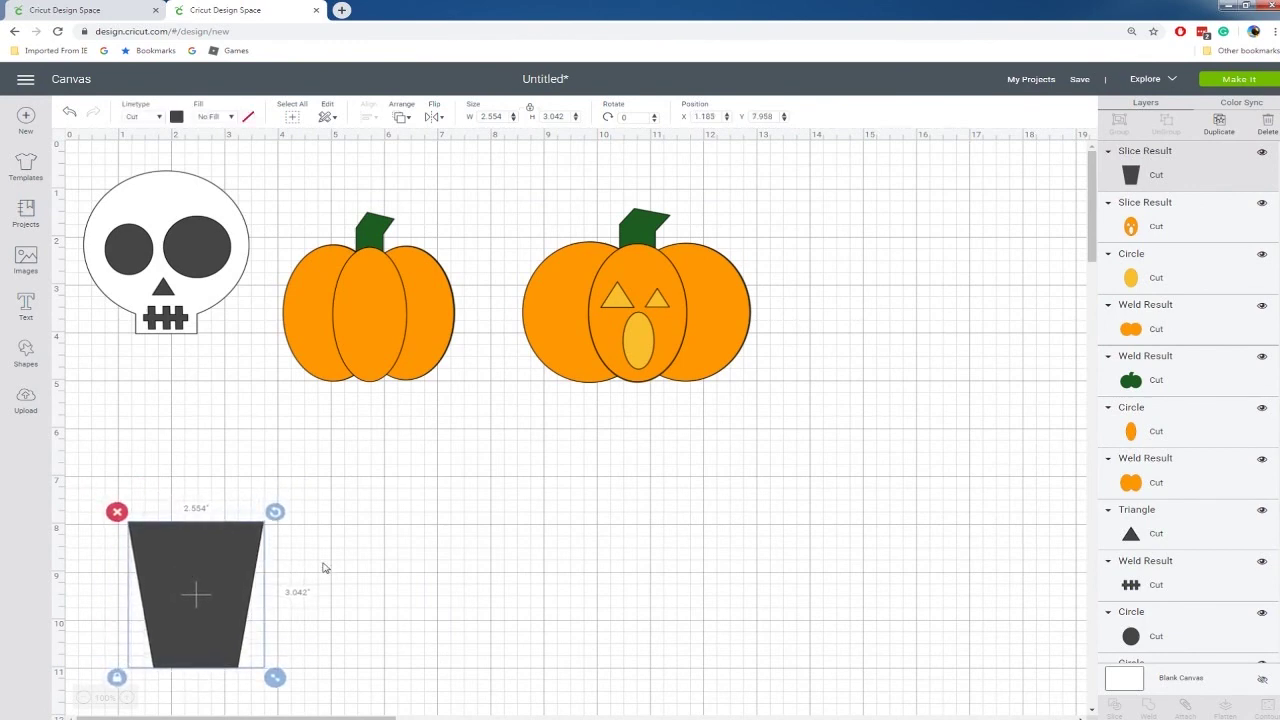
pyautogui.click(318, 564)
# Add a hexagon, shrink it to about 2.22 by 1.92 in and place it over the upper end of the tapered piece
pyautogui.click(26, 352)
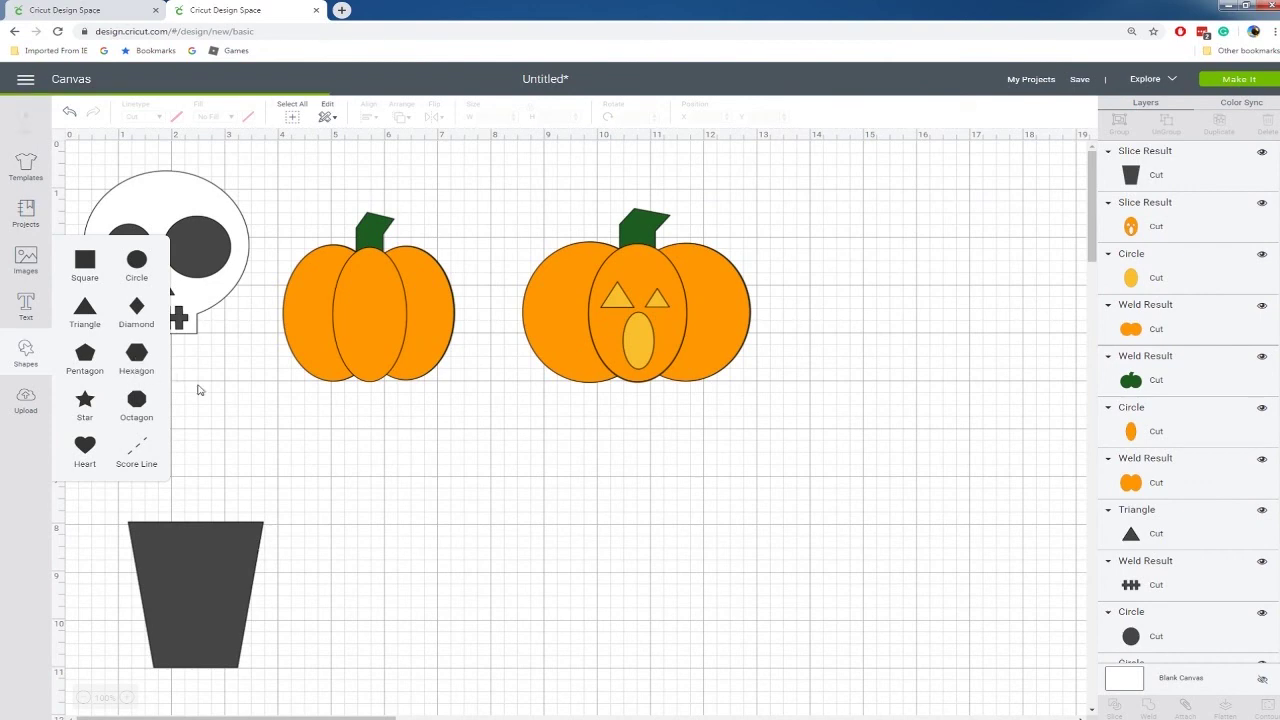
pyautogui.click(136, 358)
pyautogui.moveTo(250, 301); pyautogui.dragTo(259, 556)
pyautogui.moveTo(330, 605); pyautogui.dragTo(257, 548)
pyautogui.moveTo(206, 511); pyautogui.dragTo(206, 540)
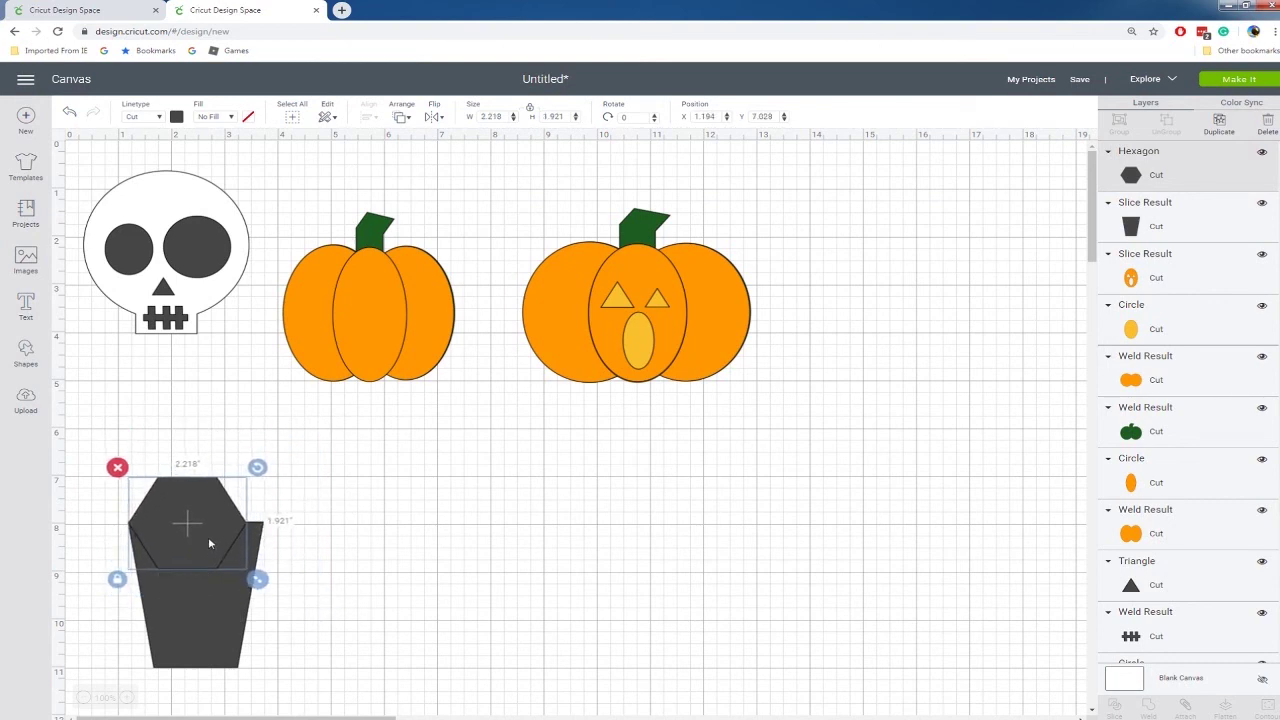
# Unlock the hexagon's proportions, resize it to about 2.55 by 2.24 in and align its side corners with the tapered piece's top corners
pyautogui.hotkey('ctrl', '+')
pyautogui.hotkey('ctrl', '+')
pyautogui.hotkey('ctrl', '+')
pyautogui.scroll(-5, 204, 553)
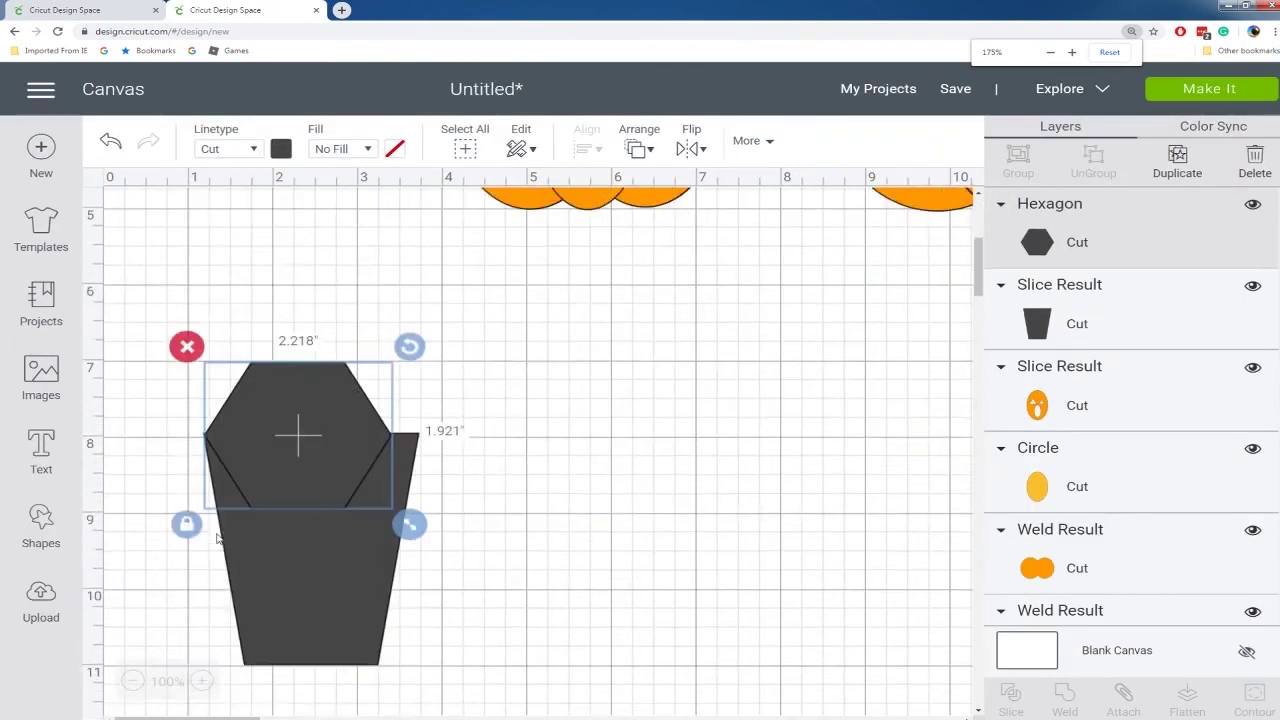
pyautogui.scroll(2, 404, 470)
pyautogui.moveTo(298, 389); pyautogui.dragTo(298, 388)
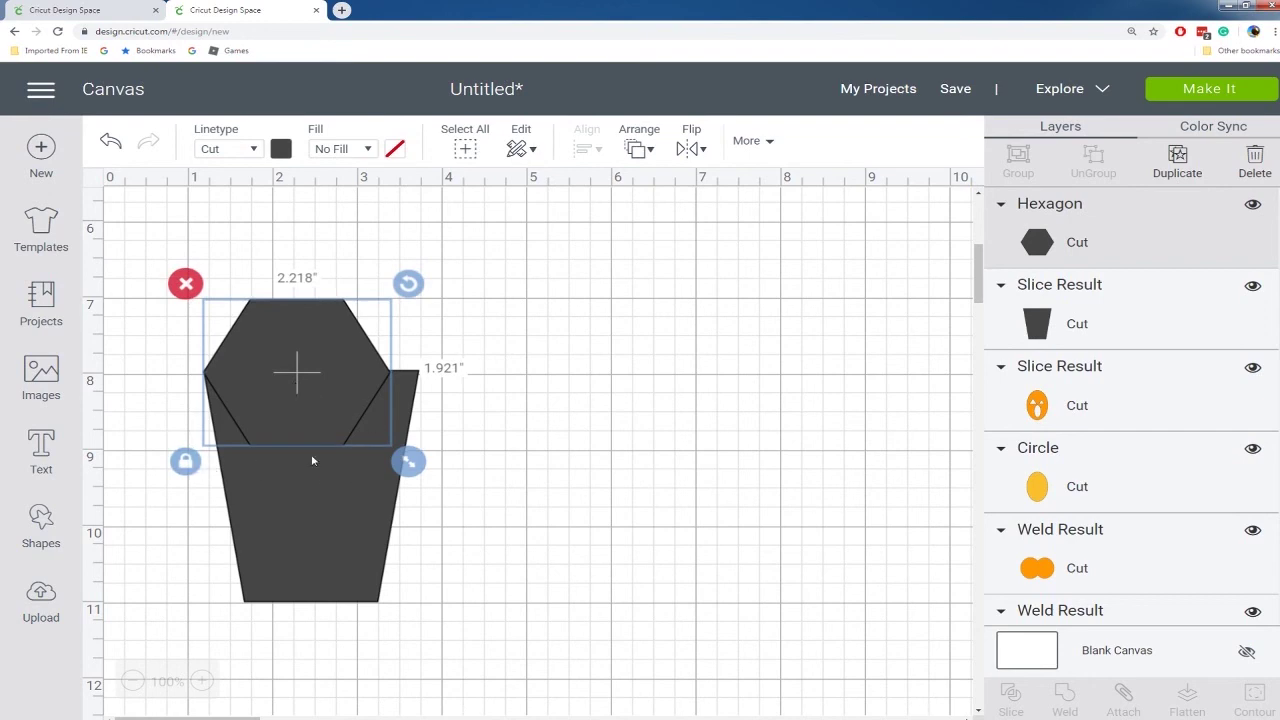
pyautogui.click(186, 462)
pyautogui.moveTo(411, 470); pyautogui.dragTo(441, 466)
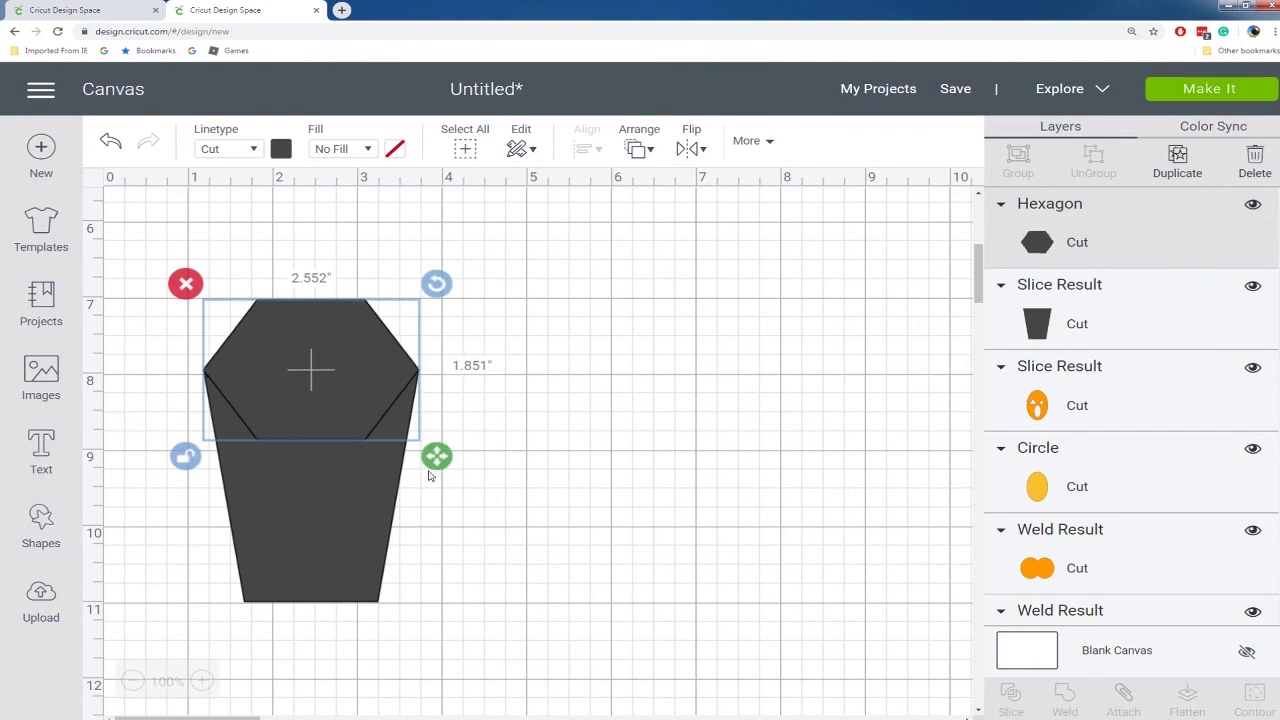
pyautogui.moveTo(445, 463); pyautogui.dragTo(445, 491)
pyautogui.moveTo(331, 423); pyautogui.dragTo(309, 369)
pyautogui.moveTo(438, 471); pyautogui.dragTo(448, 474)
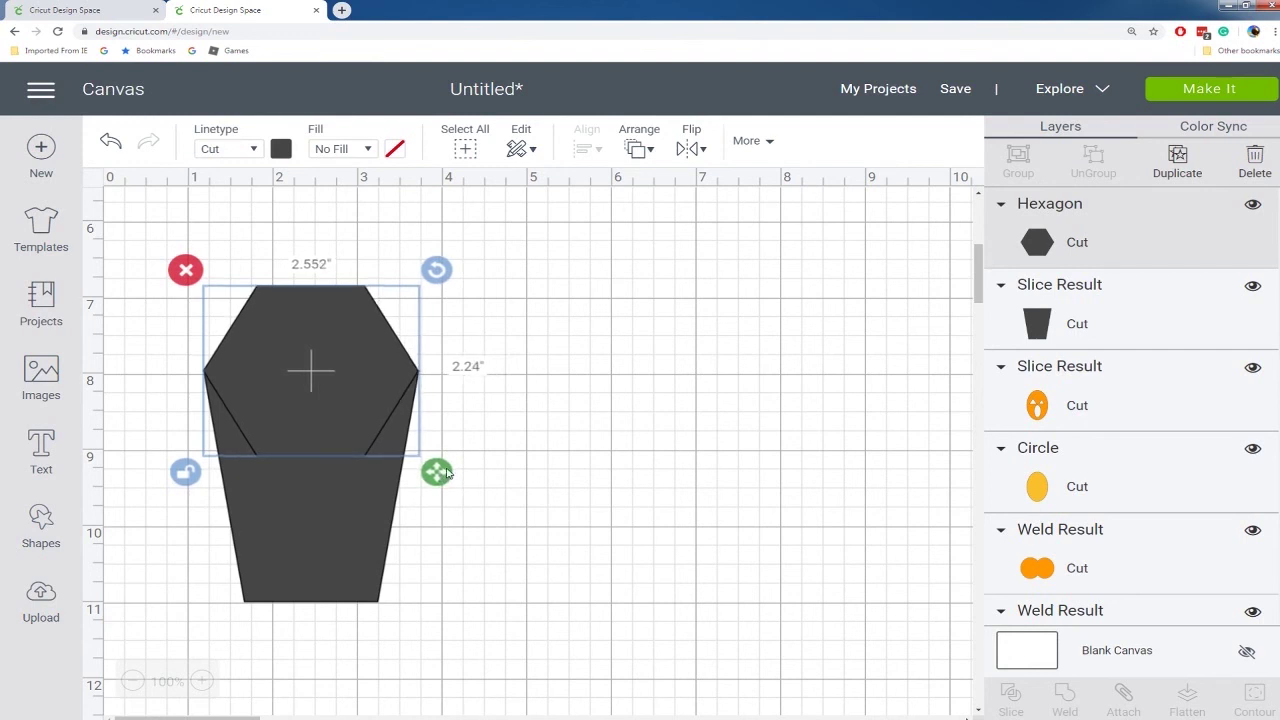
pyautogui.click(522, 470)
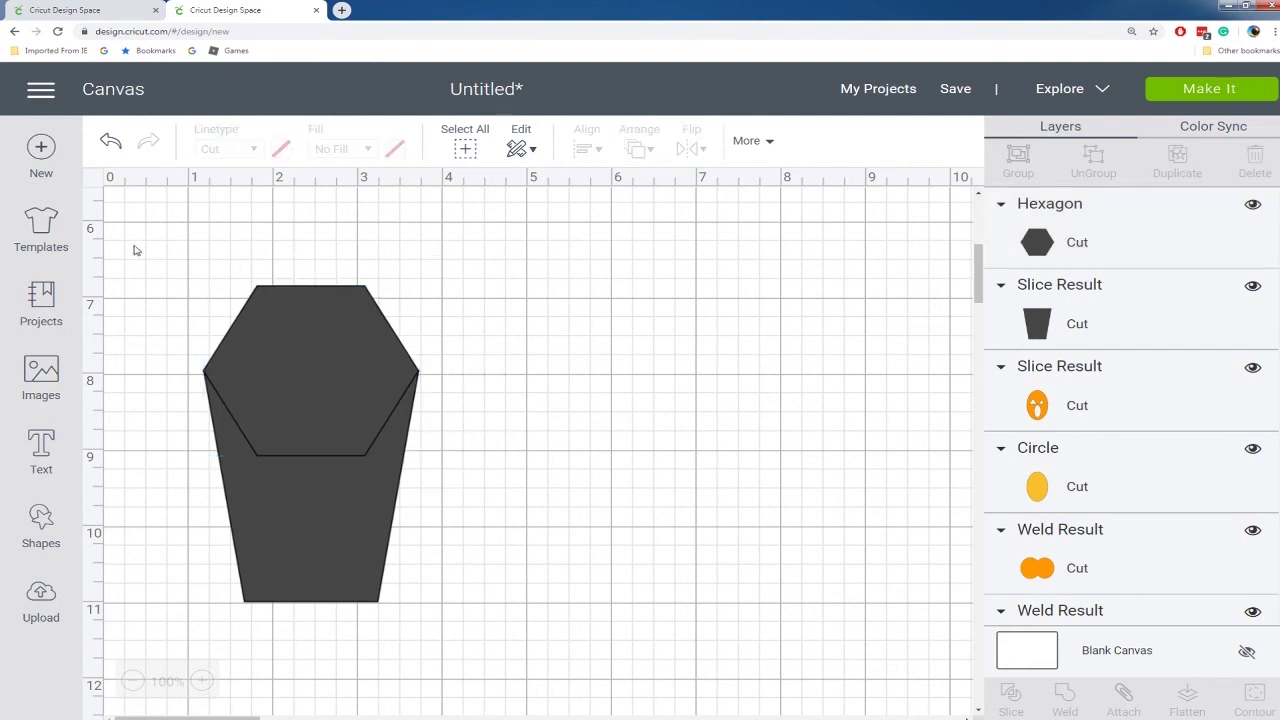
# Weld the hexagon and the tapered piece into one coffin shape
pyautogui.moveTo(136, 250); pyautogui.dragTo(494, 634)
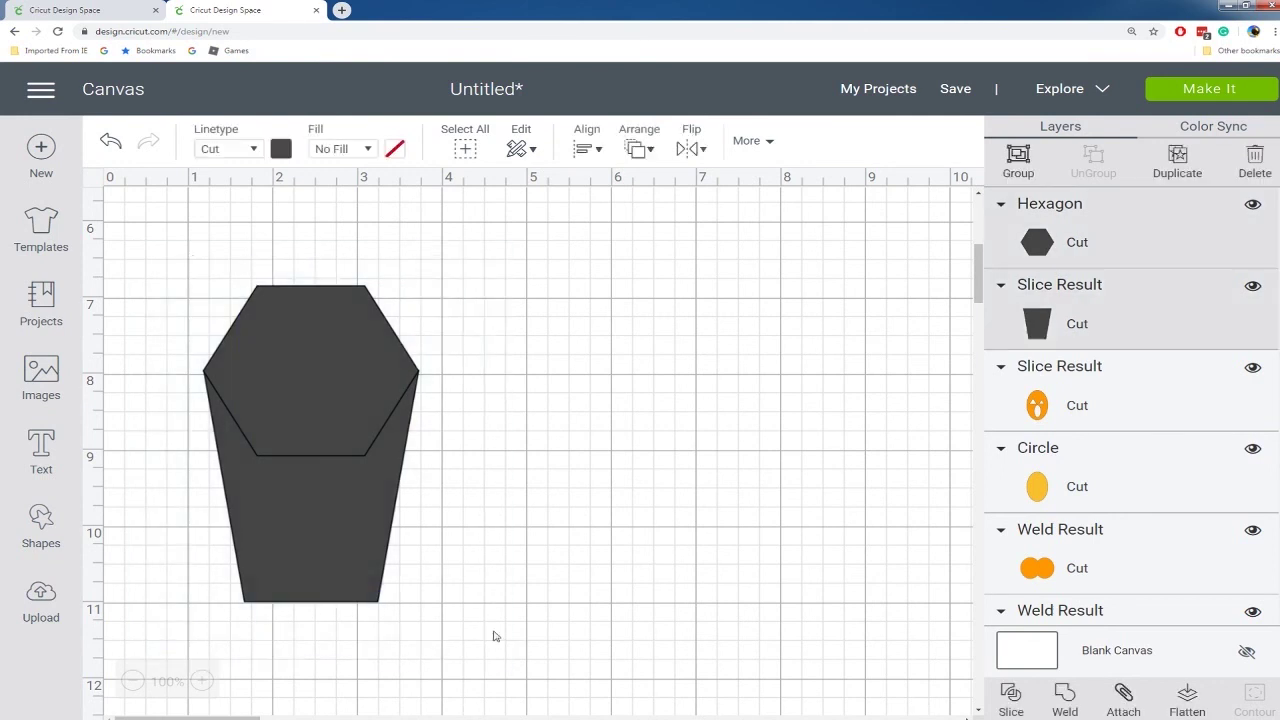
pyautogui.rightClick(264, 409)
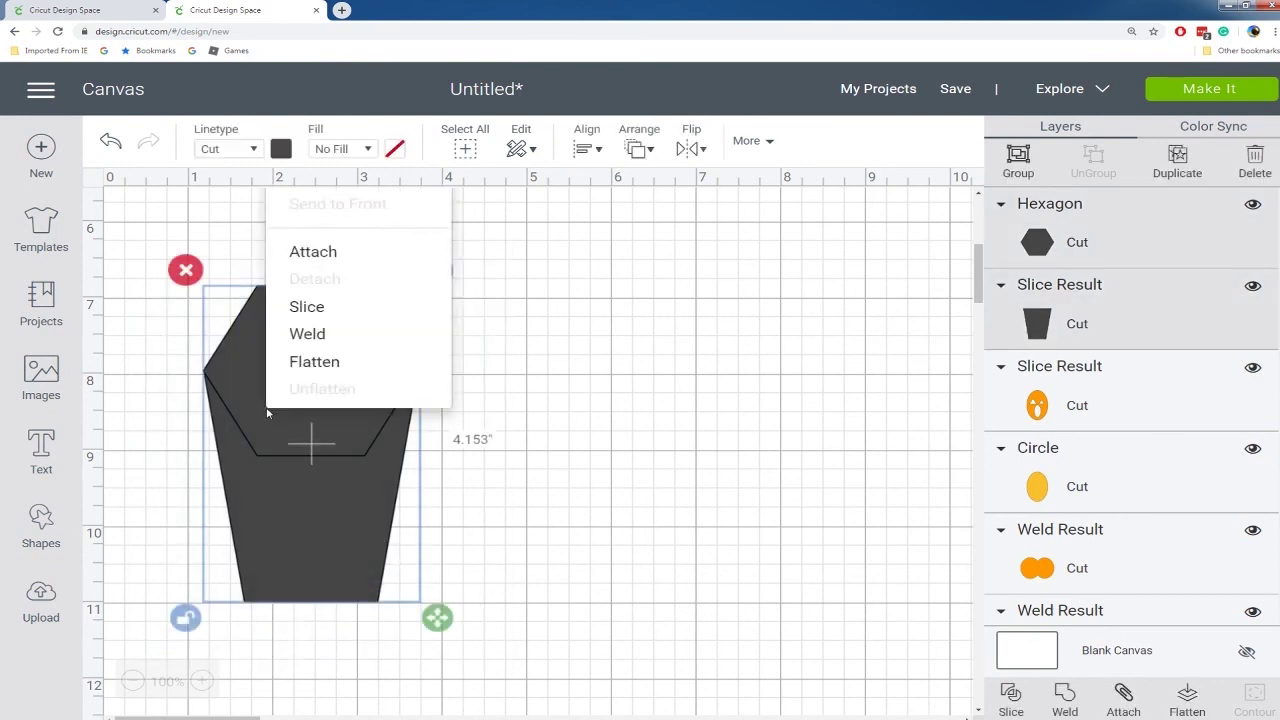
pyautogui.click(332, 345)
# Move the coffin up beneath the skull and enlarge it proportionally to about 3.58 by 5.82 in
pyautogui.hotkey('ctrl', '-')
pyautogui.hotkey('ctrl', '-')
pyautogui.hotkey('ctrl', '-')
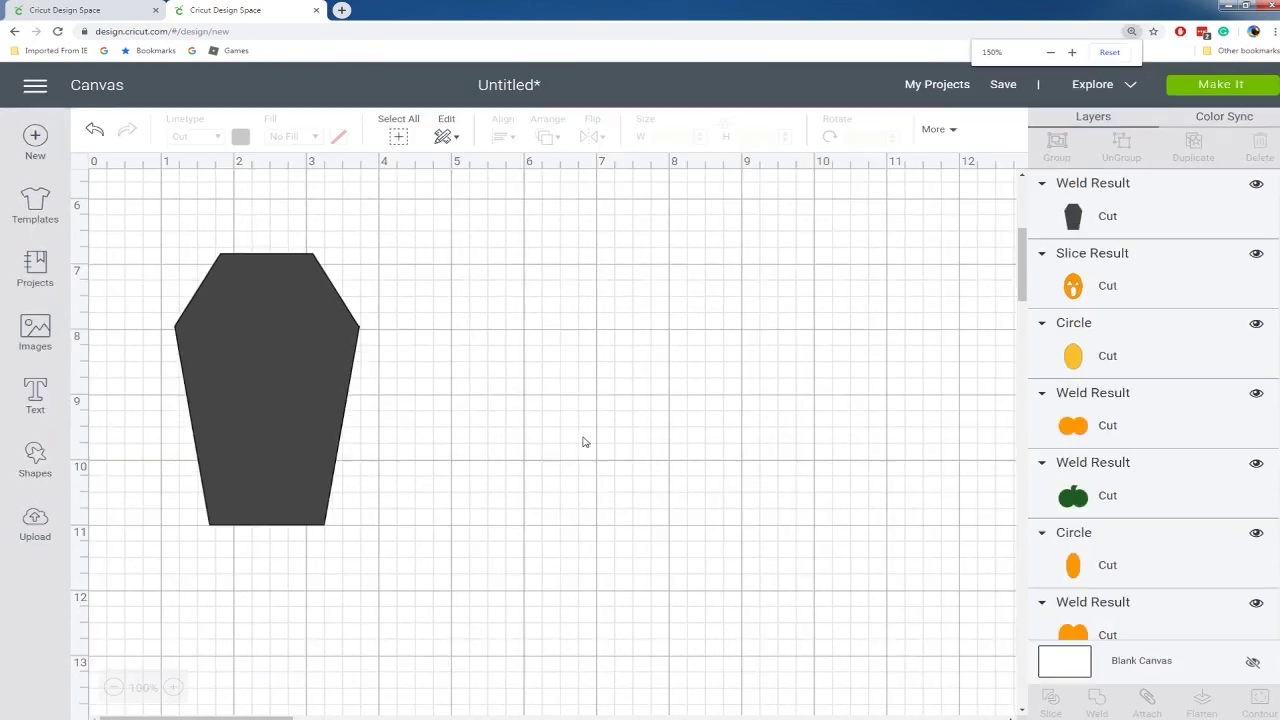
pyautogui.scroll(5, 491, 438)
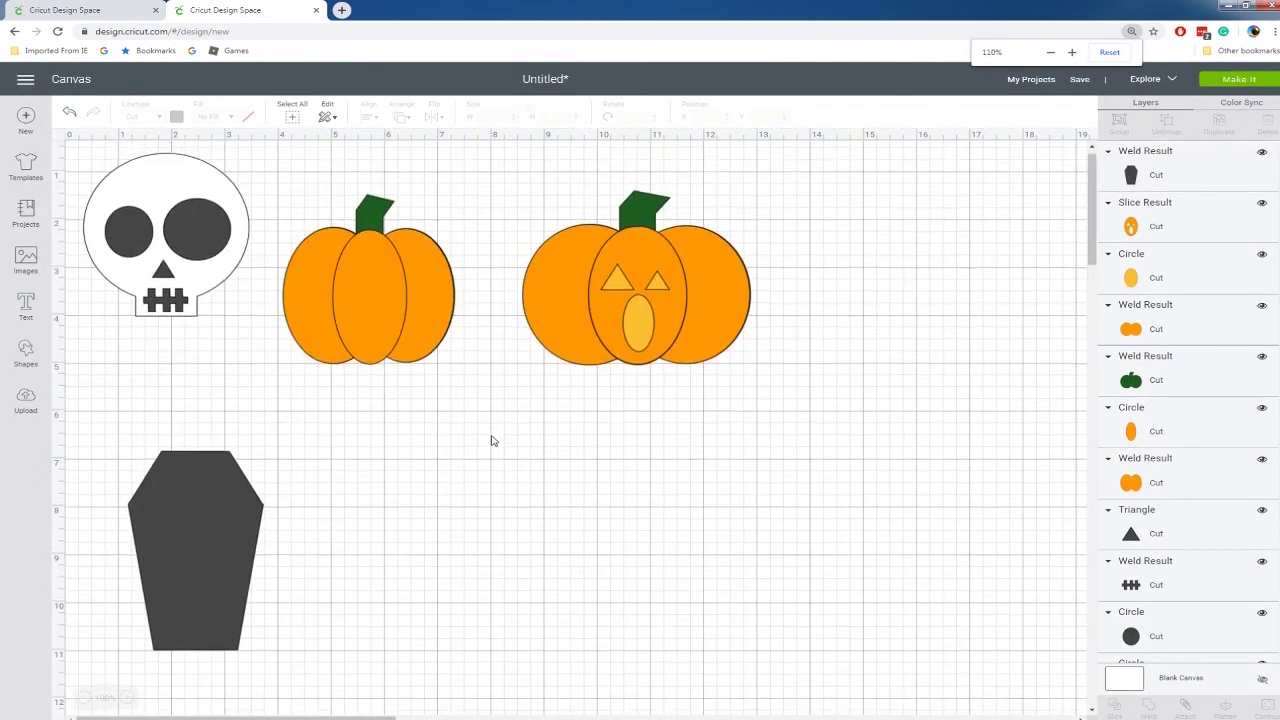
pyautogui.click(194, 485)
pyautogui.moveTo(262, 592); pyautogui.dragTo(311, 677)
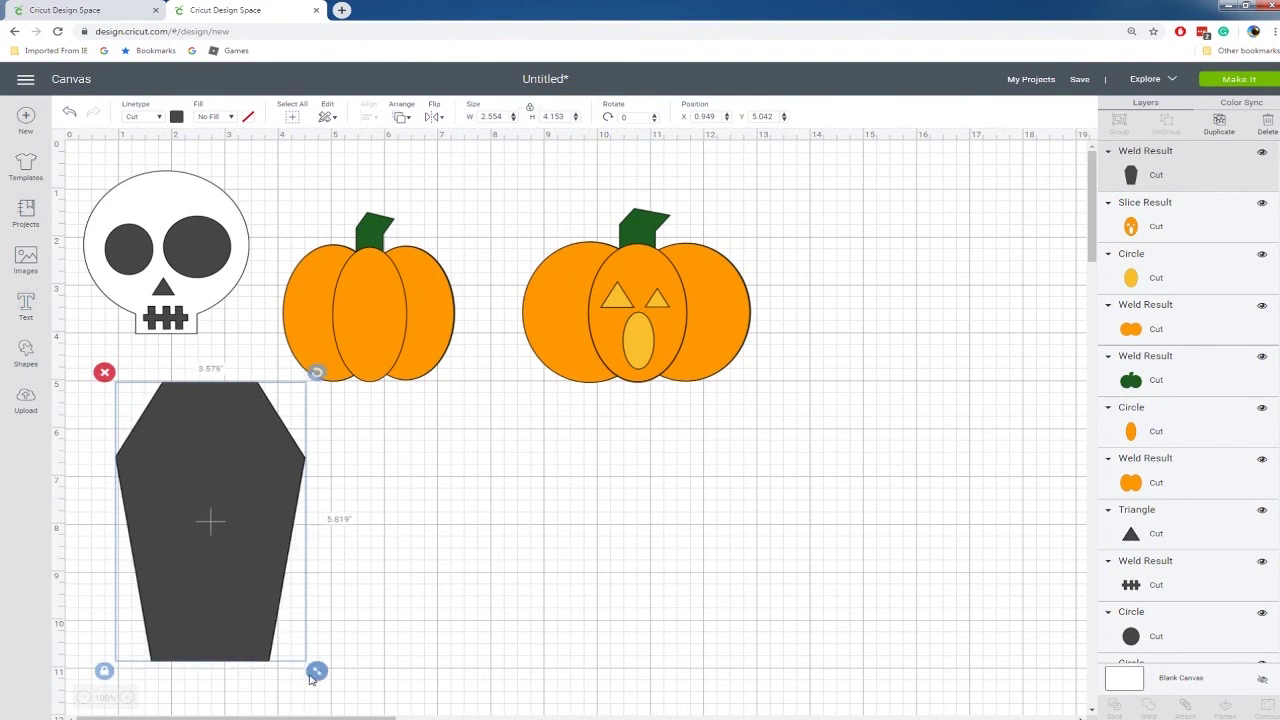
pyautogui.click(428, 580)
# Add a text object reading "RIP"
pyautogui.click(20, 366)
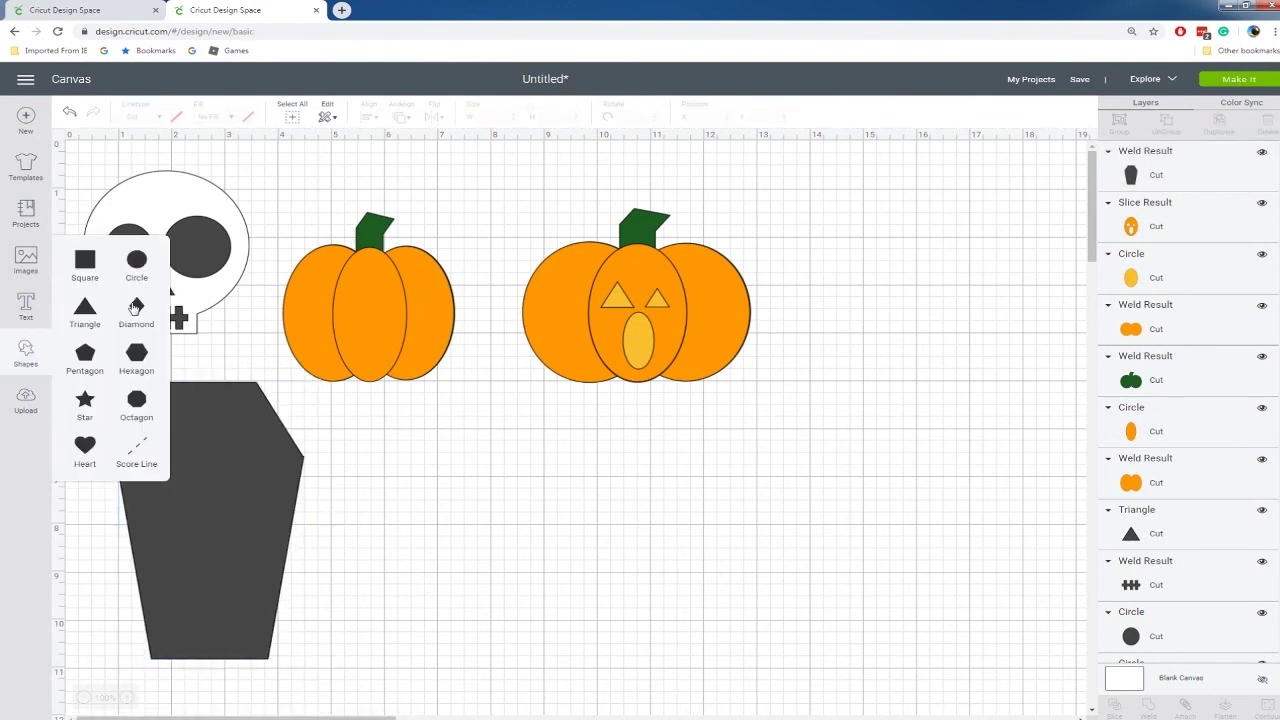
pyautogui.click(25, 305)
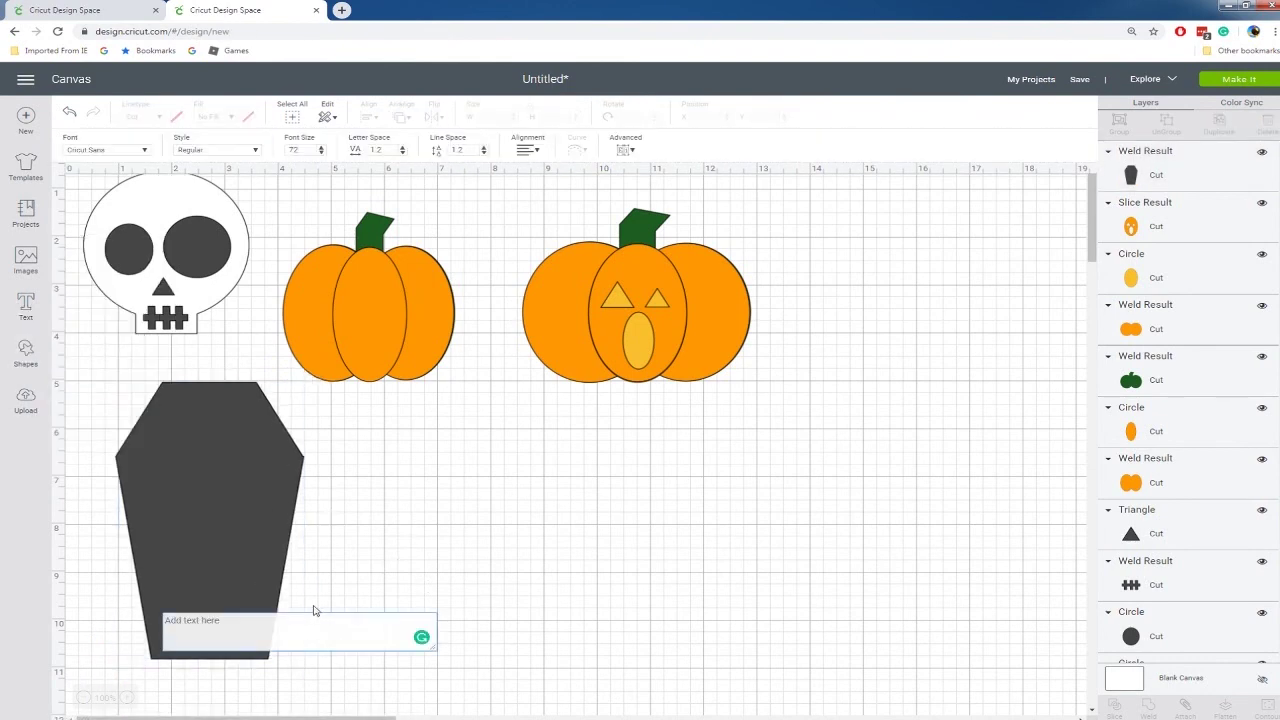
pyautogui.write('R')
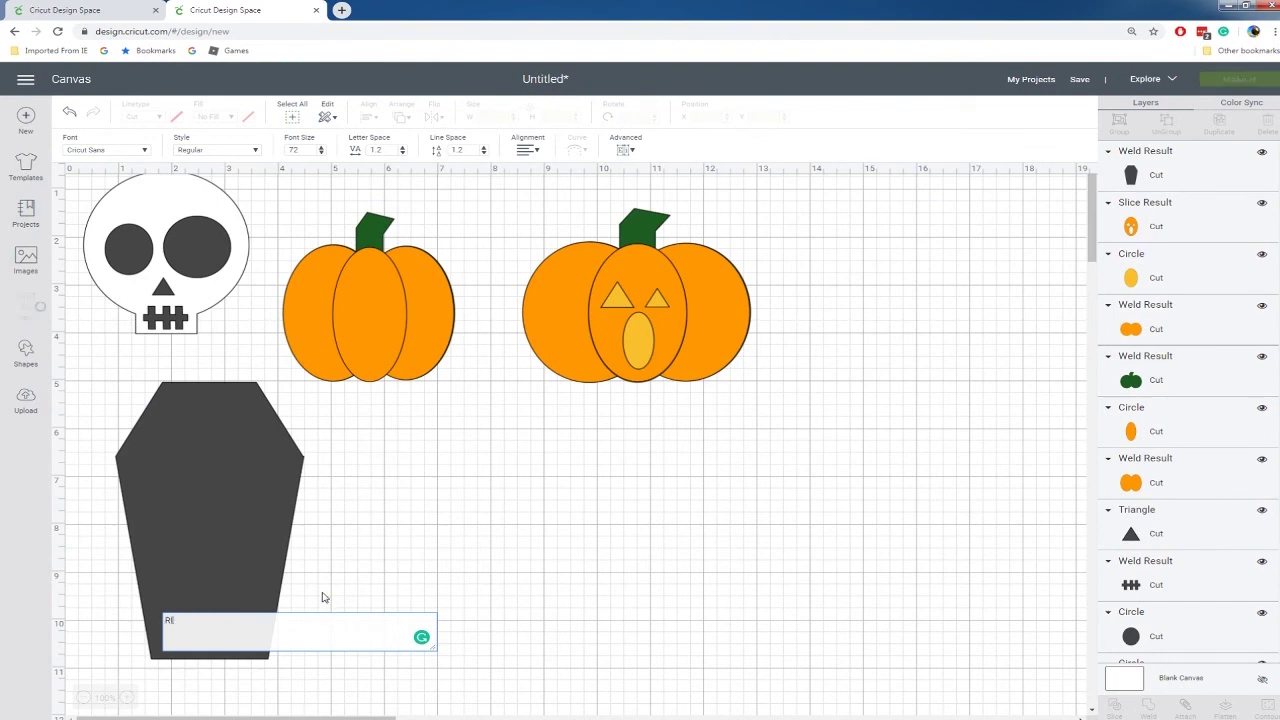
pyautogui.write('IP')
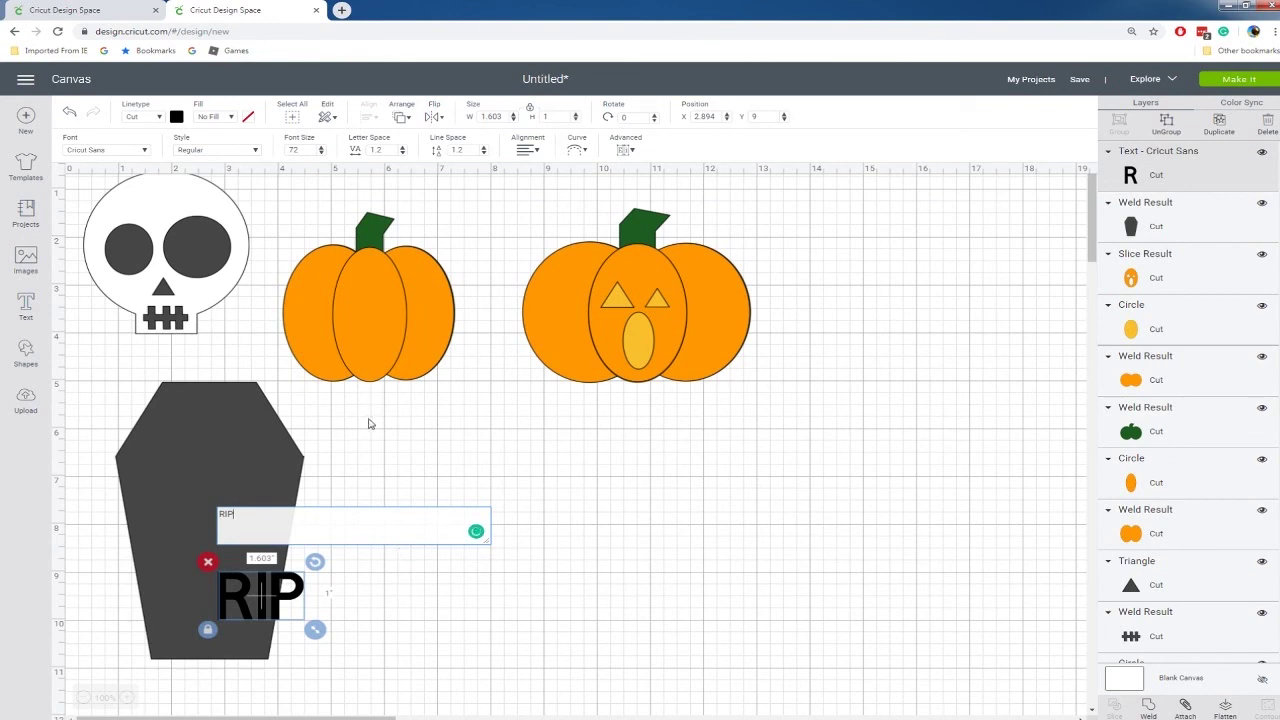
pyautogui.click(372, 614)
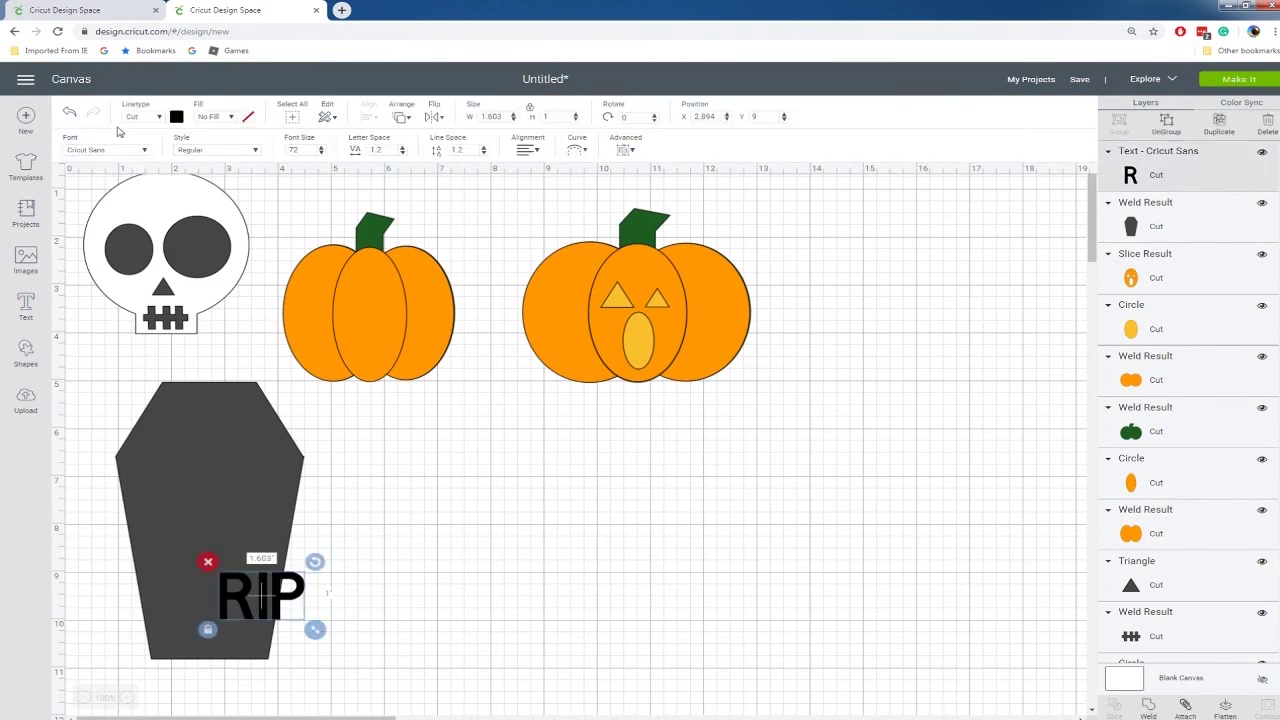
# Recolour the RIP text white and place it centred on the upper part of the coffin
pyautogui.click(177, 117)
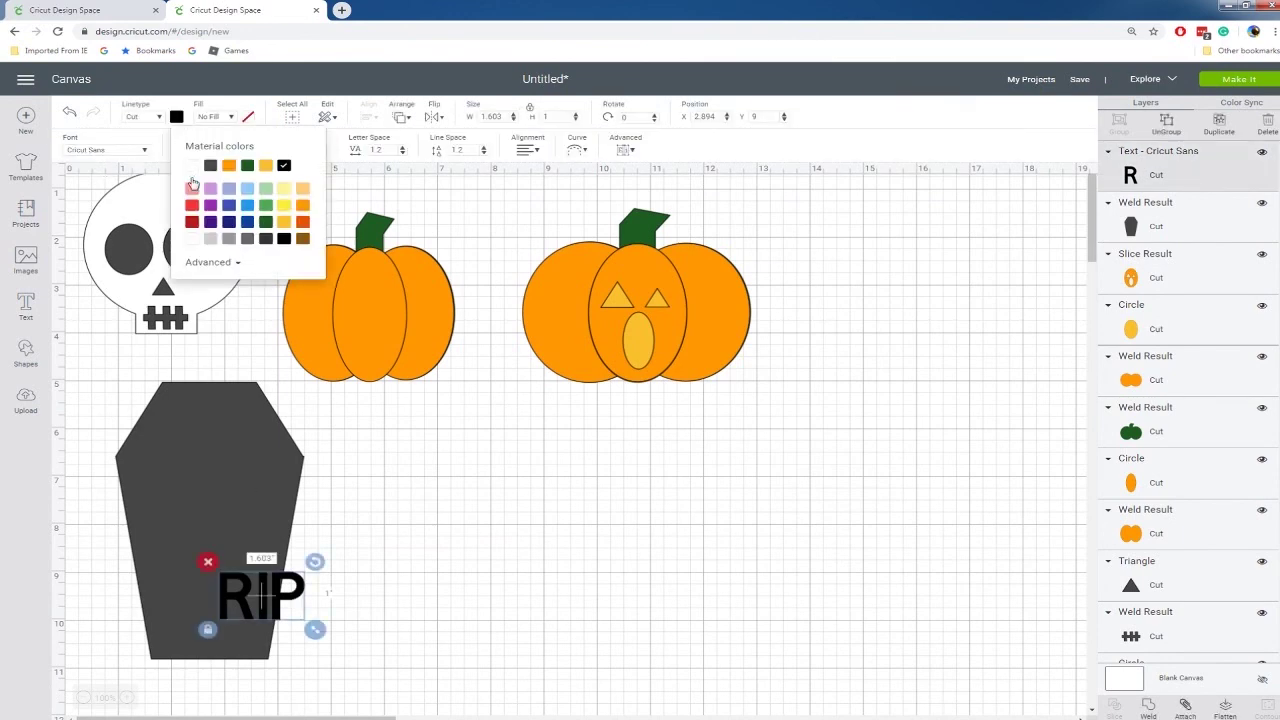
pyautogui.click(192, 166)
pyautogui.click(423, 574)
pyautogui.moveTo(298, 594); pyautogui.dragTo(239, 464)
pyautogui.click(405, 499)
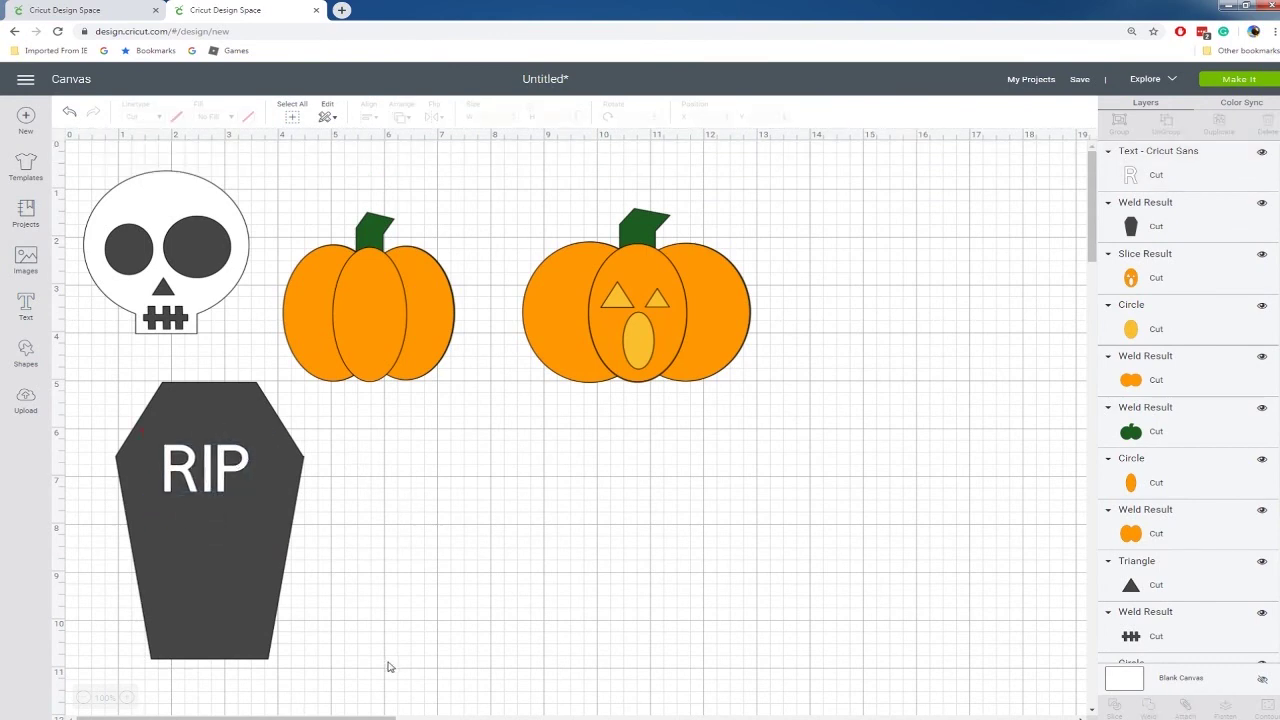
# Centre the RIP text and the coffin horizontally with each other
pyautogui.moveTo(93, 409); pyautogui.dragTo(292, 528)
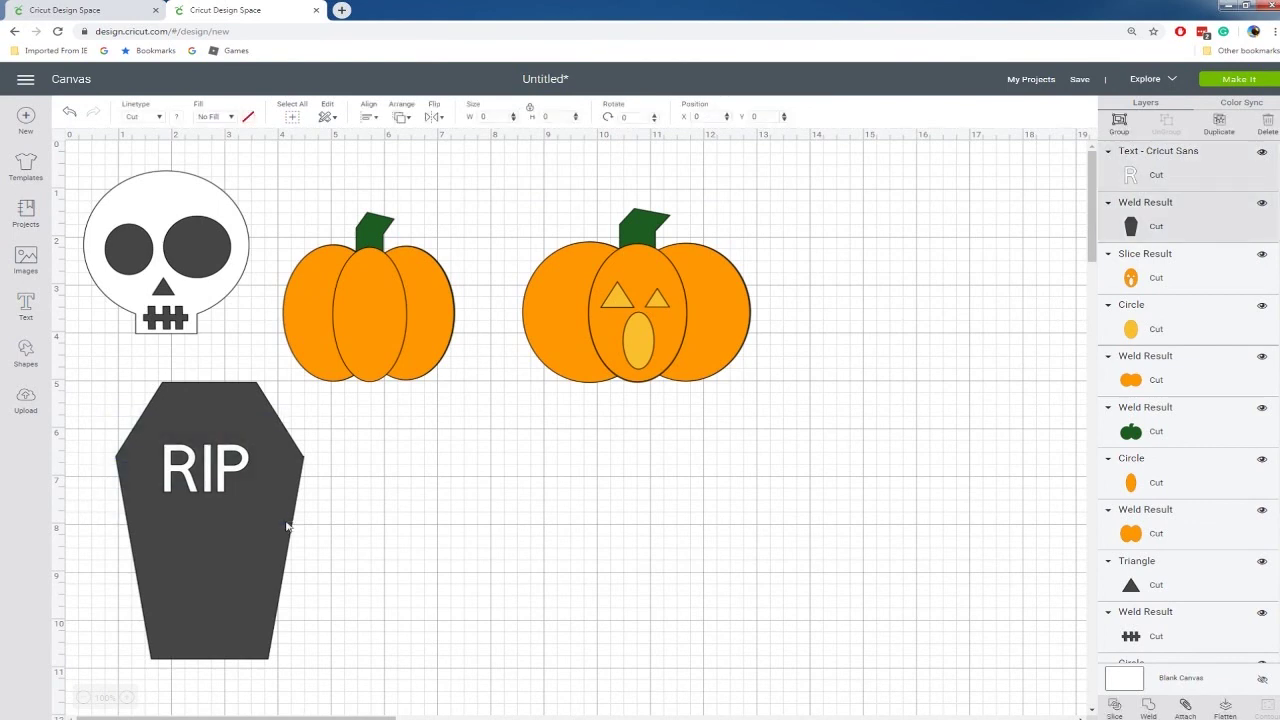
pyautogui.click(368, 117)
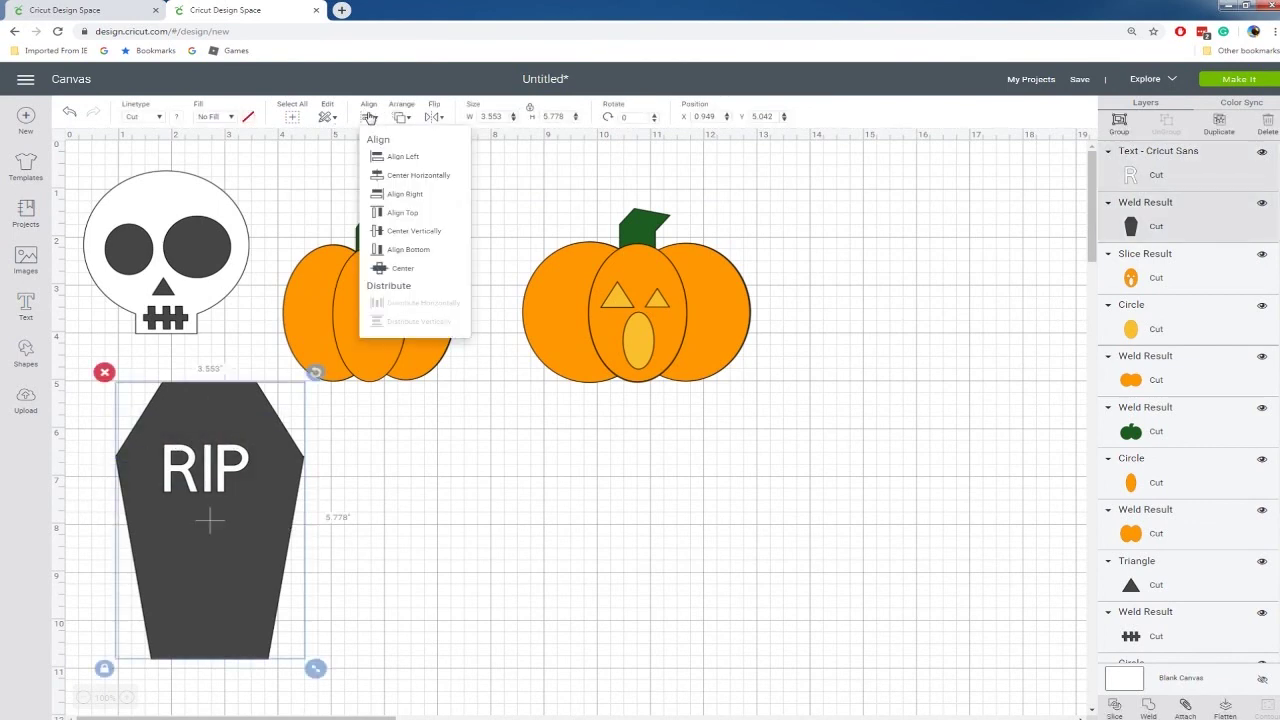
pyautogui.click(402, 181)
pyautogui.click(480, 522)
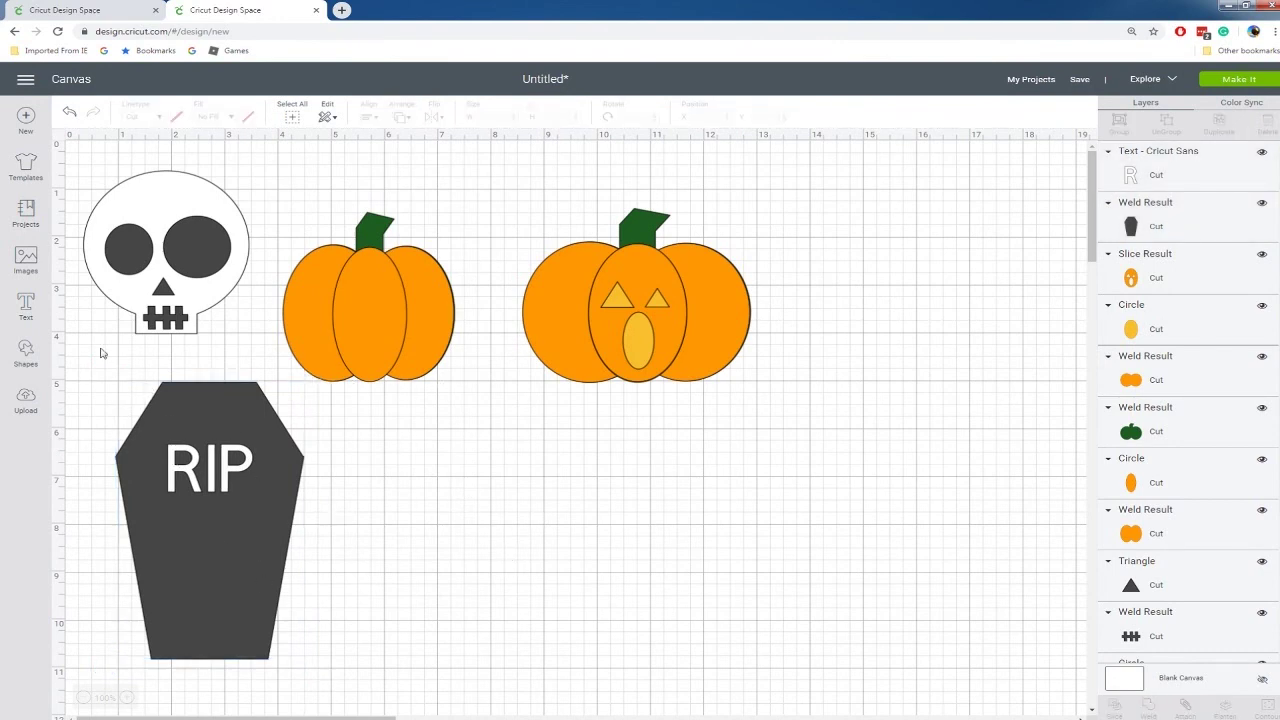
# Add a circle and a square beside the coffin, with the circle overlapping the square's upper edge and brought to the front
pyautogui.click(25, 355)
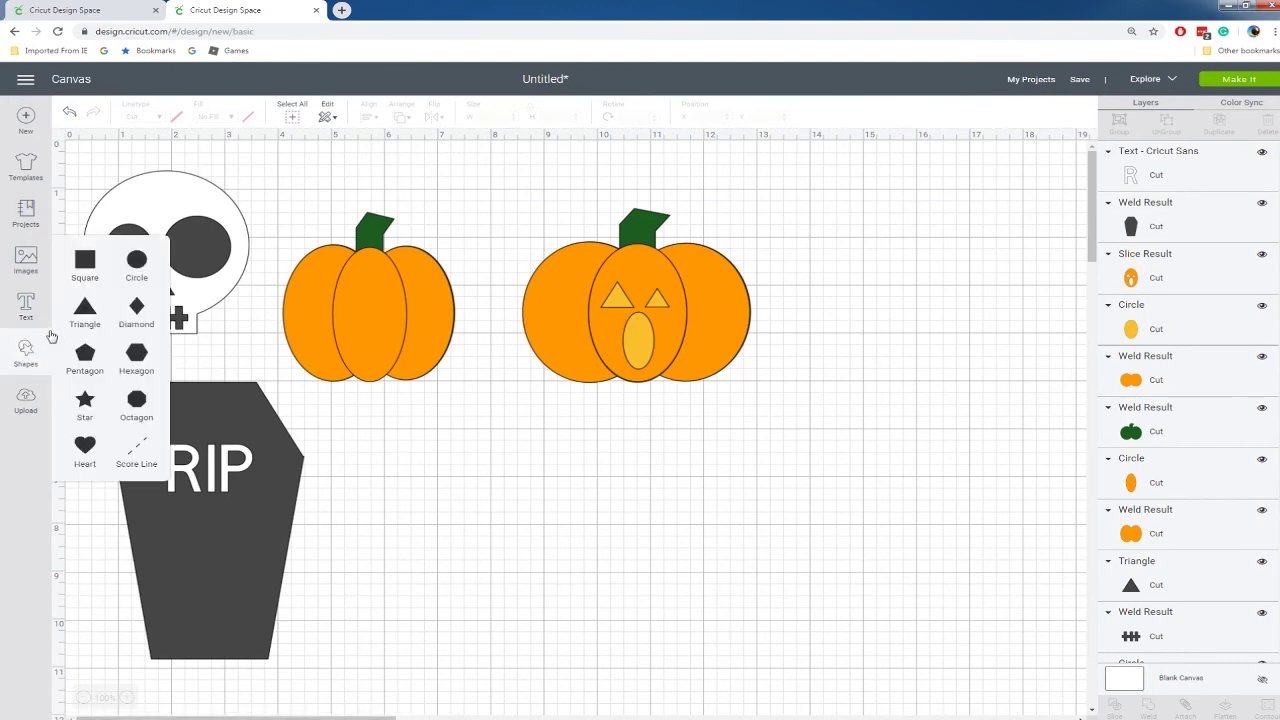
pyautogui.click(138, 261)
pyautogui.click(88, 265)
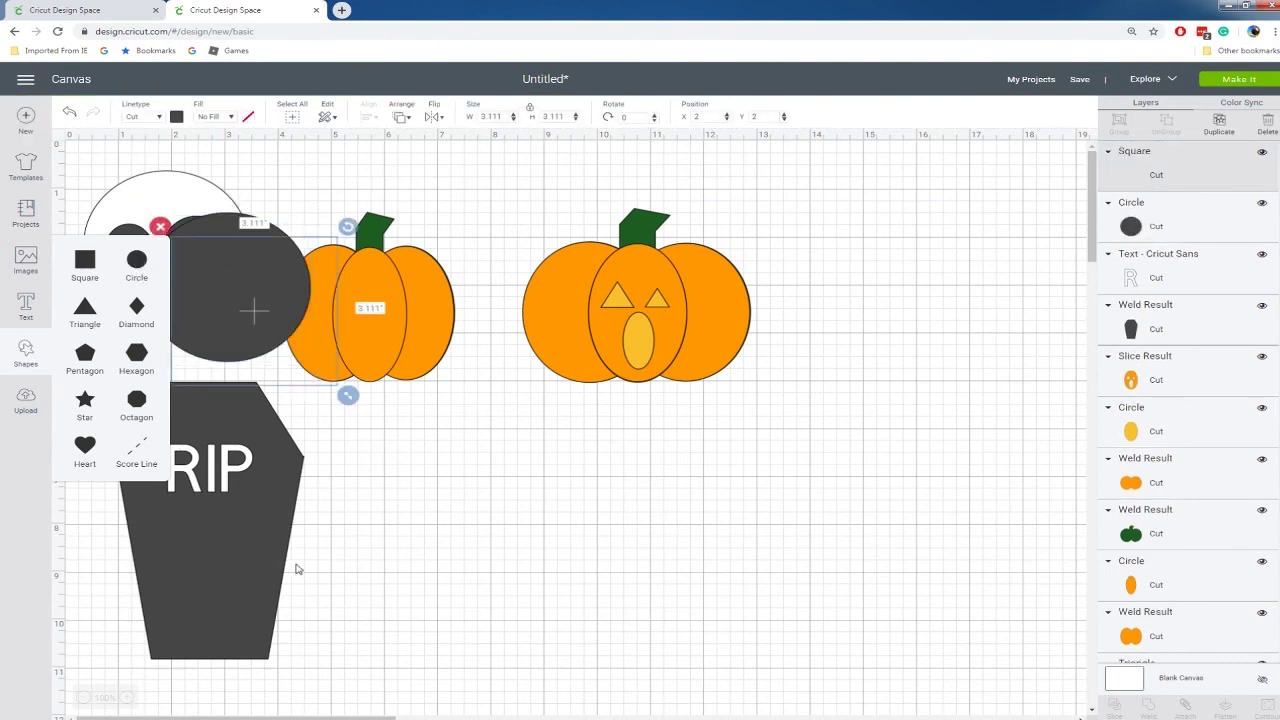
pyautogui.moveTo(323, 369); pyautogui.dragTo(466, 625)
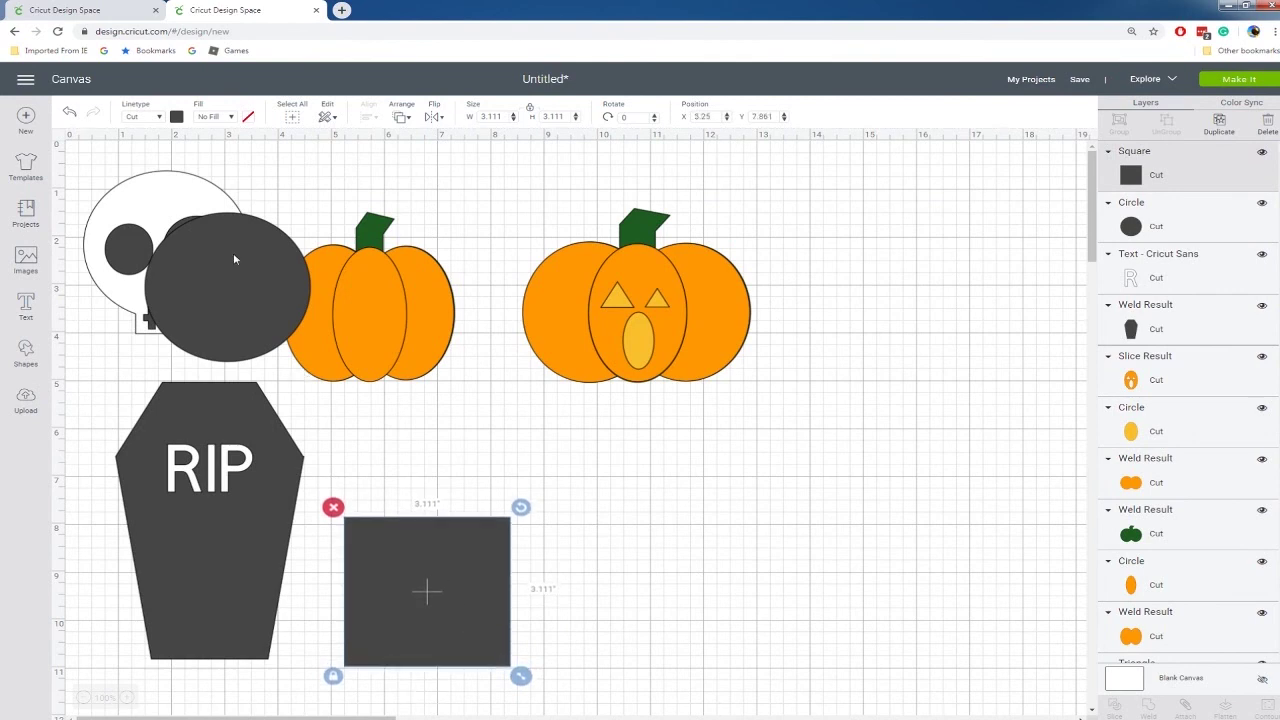
pyautogui.moveTo(221, 260); pyautogui.dragTo(427, 462)
pyautogui.rightClick(419, 455)
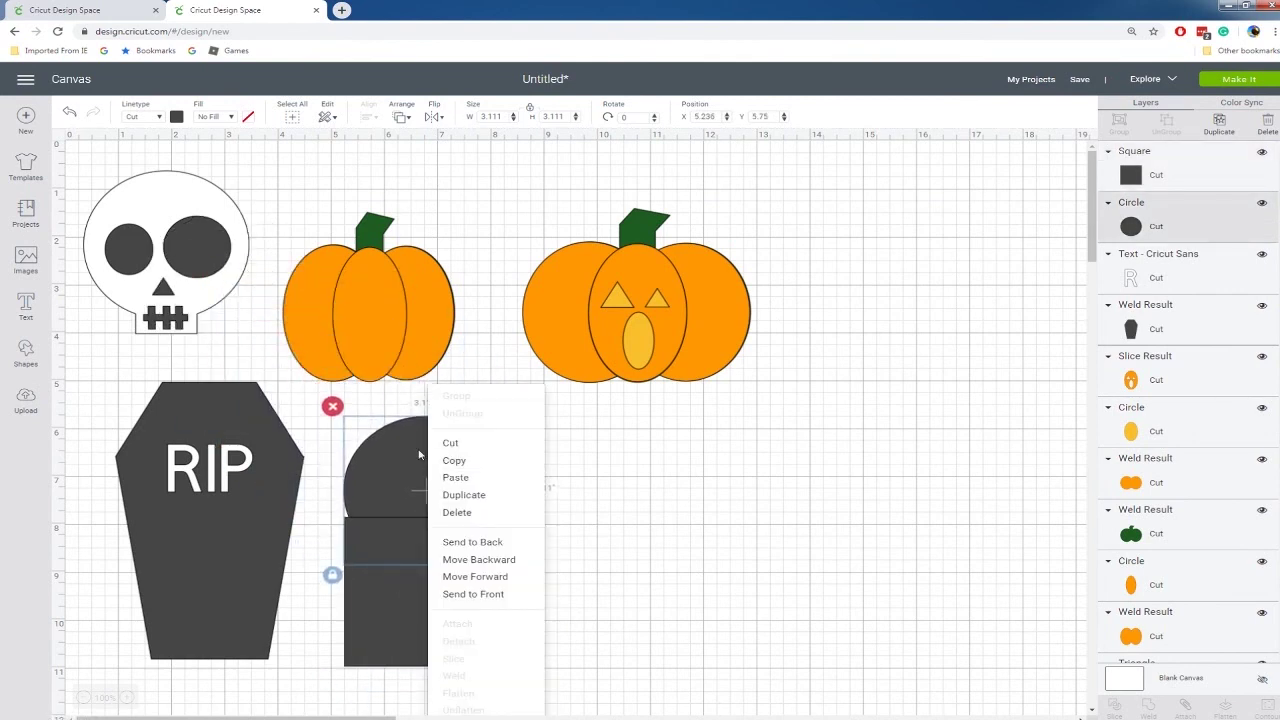
pyautogui.click(473, 594)
pyautogui.click(558, 514)
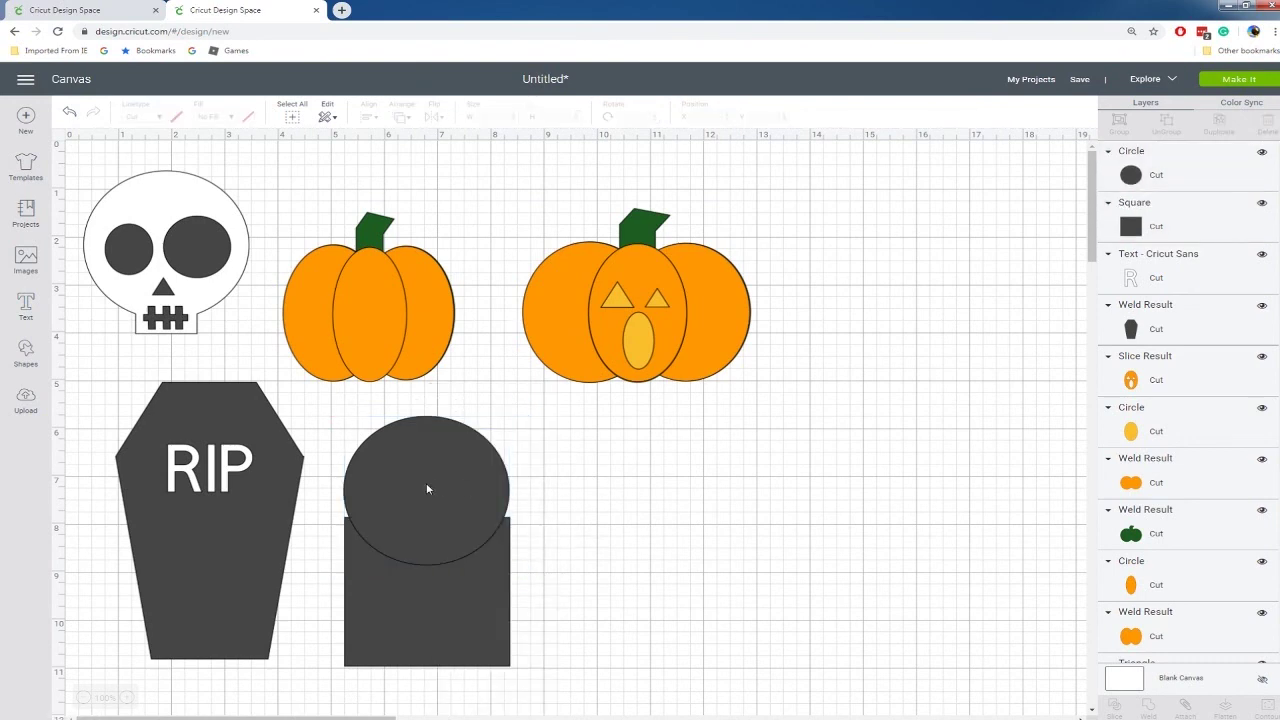
# Lower the circle slightly so it rounds off the square's top, and weld both into one tombstone shape
pyautogui.moveTo(406, 510); pyautogui.dragTo(408, 527)
pyautogui.moveTo(322, 425); pyautogui.dragTo(477, 614)
pyautogui.rightClick(477, 614)
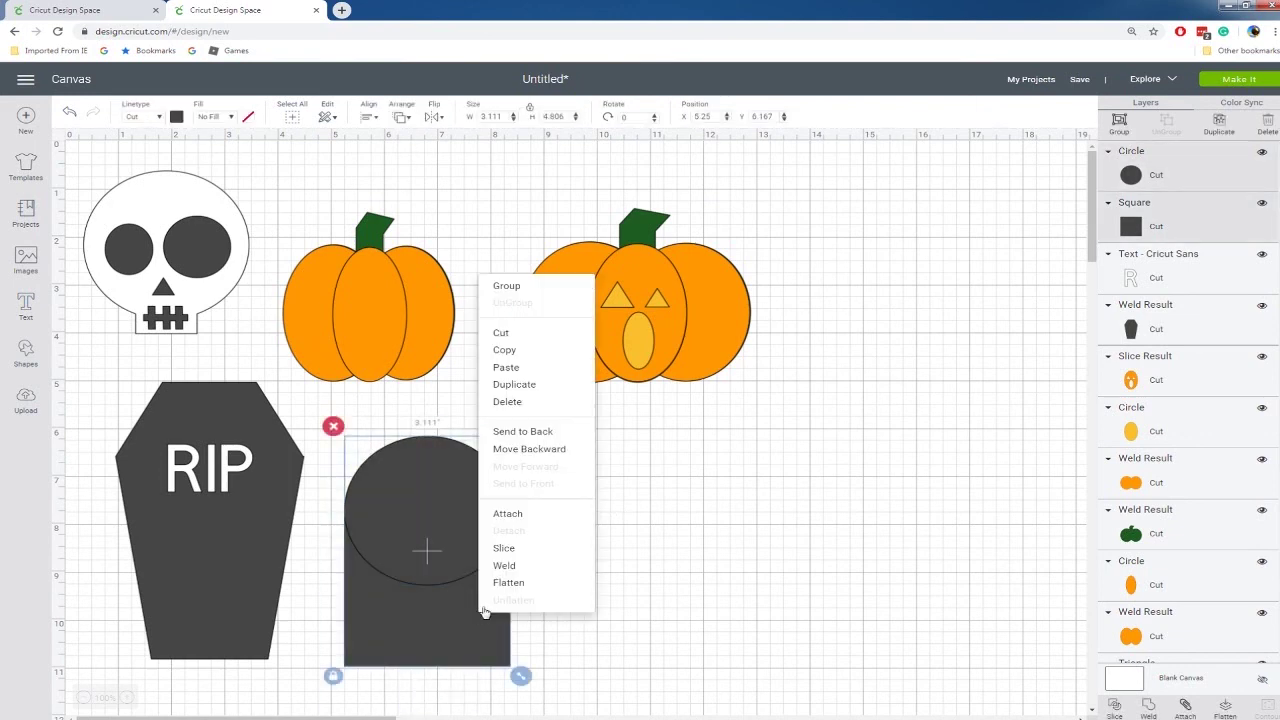
pyautogui.click(518, 565)
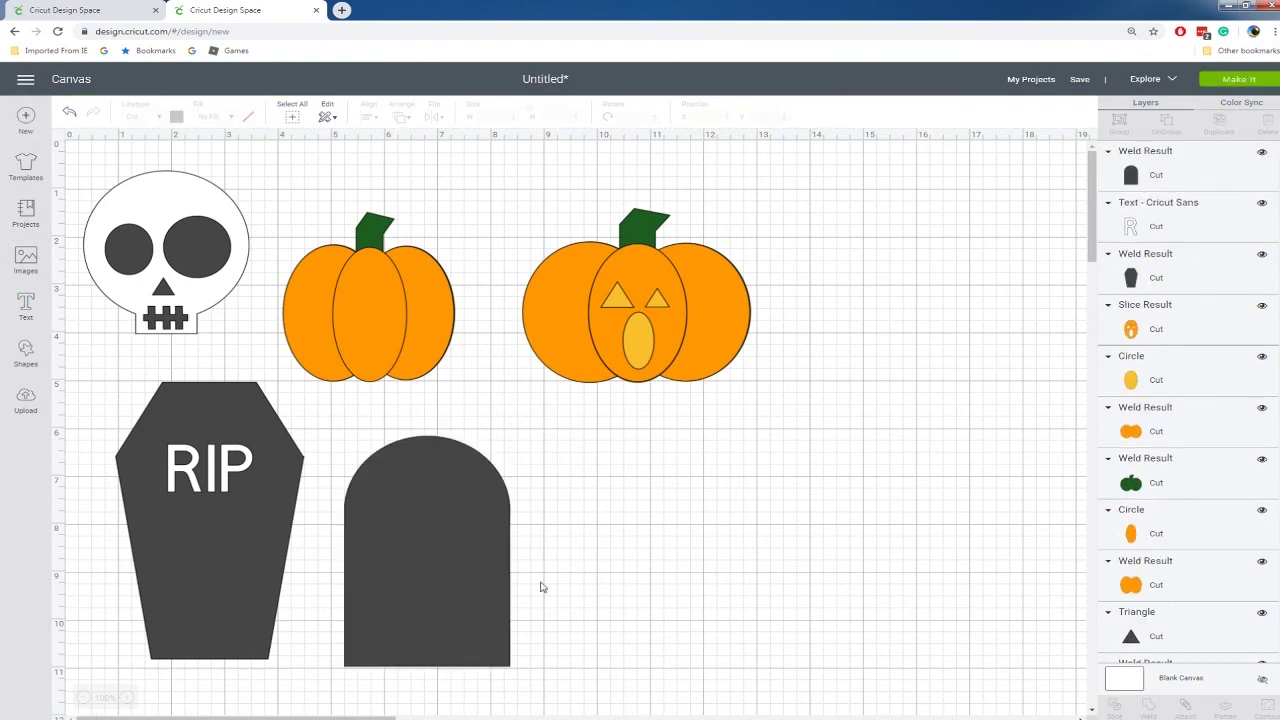
# Shrink the tombstone proportionally to about 2.53 by 3.90 in and move it down level with the coffin's base
pyautogui.click(463, 622)
pyautogui.moveTo(520, 676); pyautogui.dragTo(488, 631)
pyautogui.moveTo(446, 576); pyautogui.dragTo(442, 615)
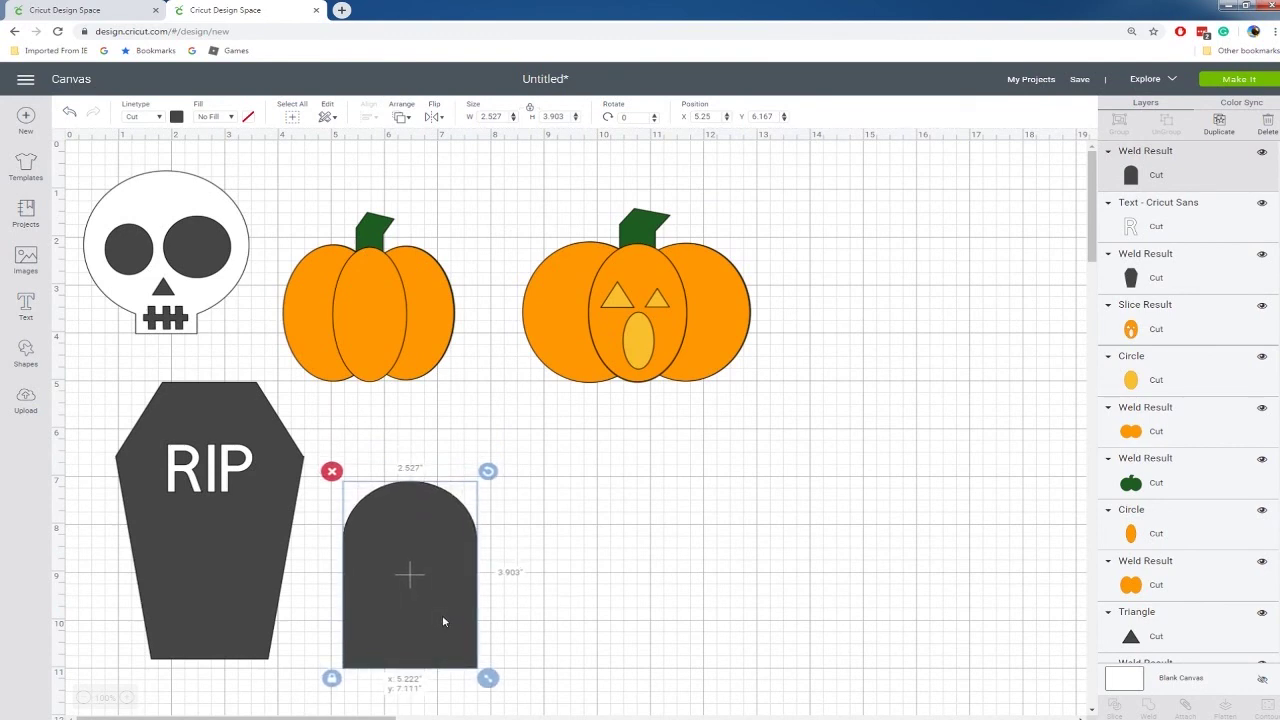
pyautogui.click(620, 569)
# Add a square above the tombstone and reshape it into a narrow upright bar about 0.35 by 1.44 in
pyautogui.click(24, 352)
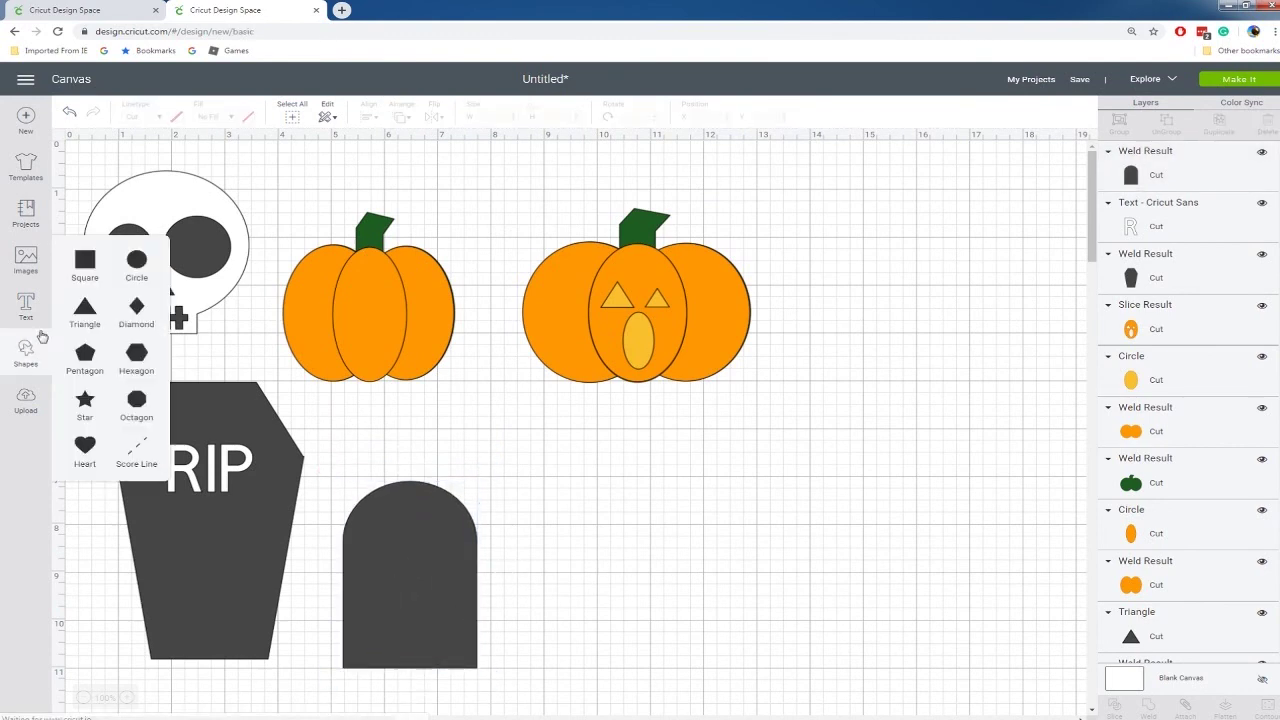
pyautogui.click(85, 263)
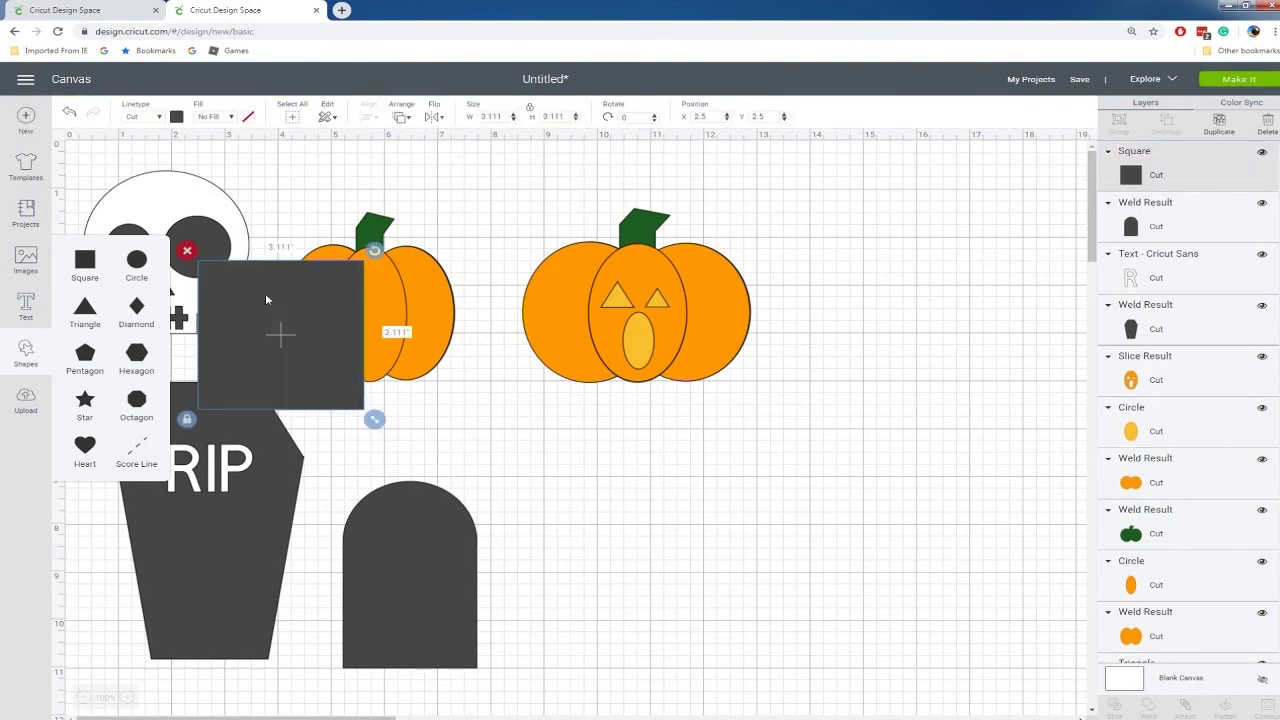
pyautogui.moveTo(276, 323); pyautogui.dragTo(549, 477)
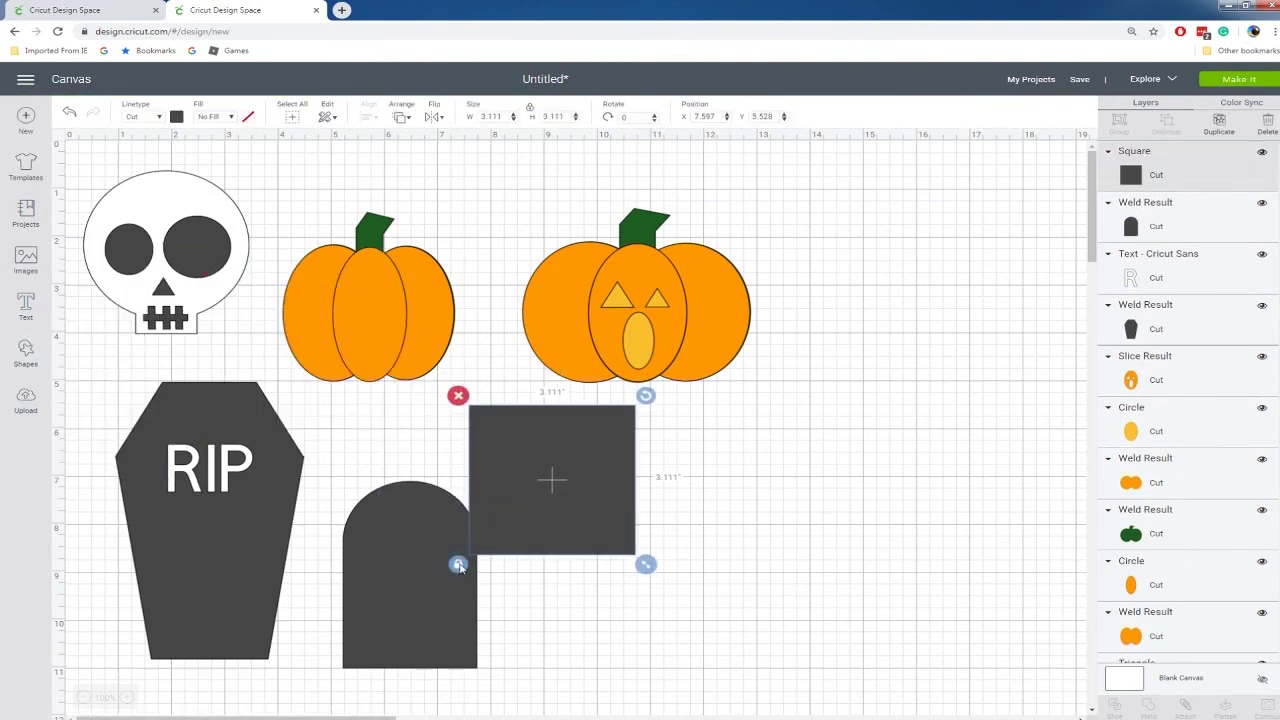
pyautogui.moveTo(645, 564); pyautogui.dragTo(497, 486)
pyautogui.click(513, 465)
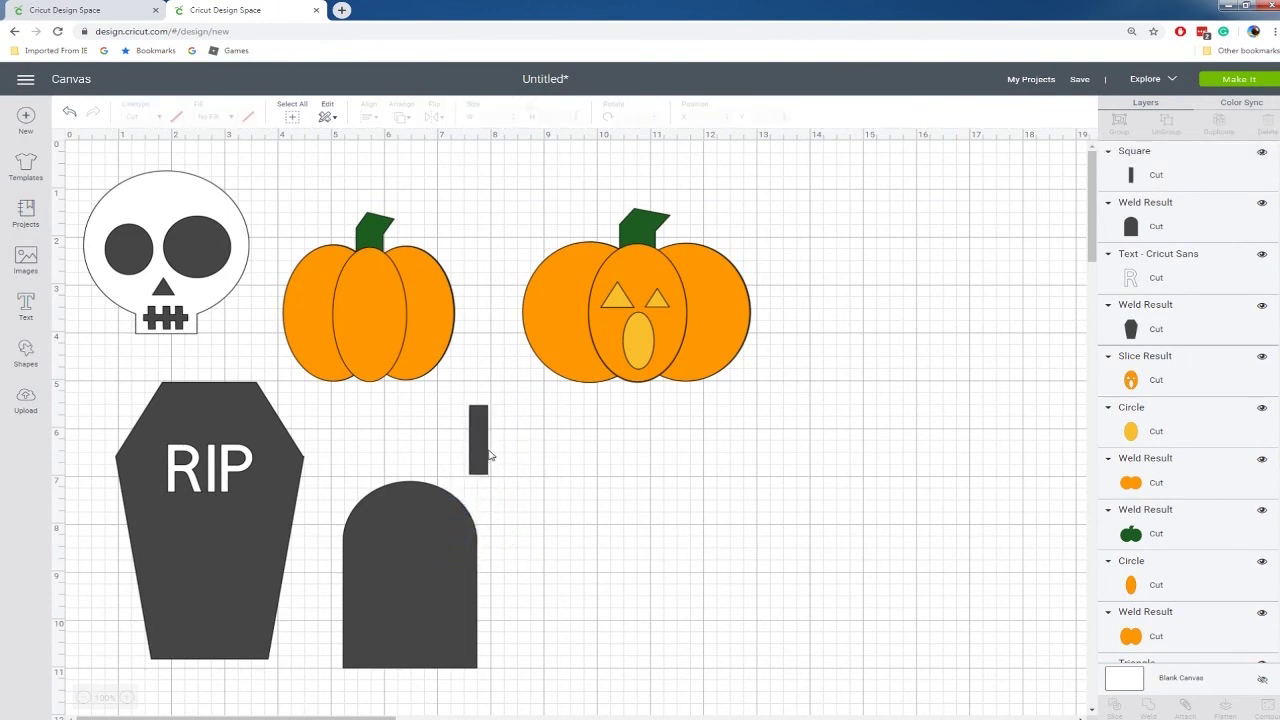
# Copy the upright bar, rotate the copy about 91° and lay it across the original to form a cross
pyautogui.click(489, 456)
pyautogui.hotkey('ctrl', 'c')
pyautogui.hotkey('ctrl', 'v')
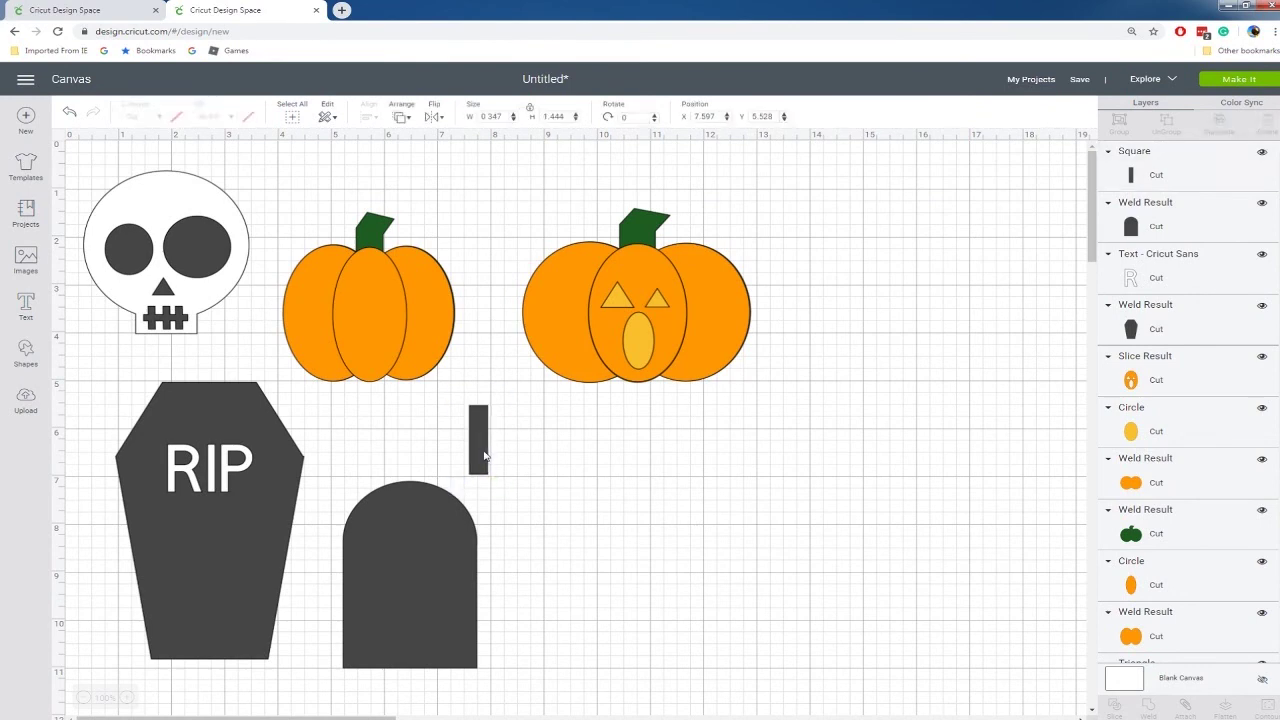
pyautogui.moveTo(527, 418); pyautogui.dragTo(576, 483)
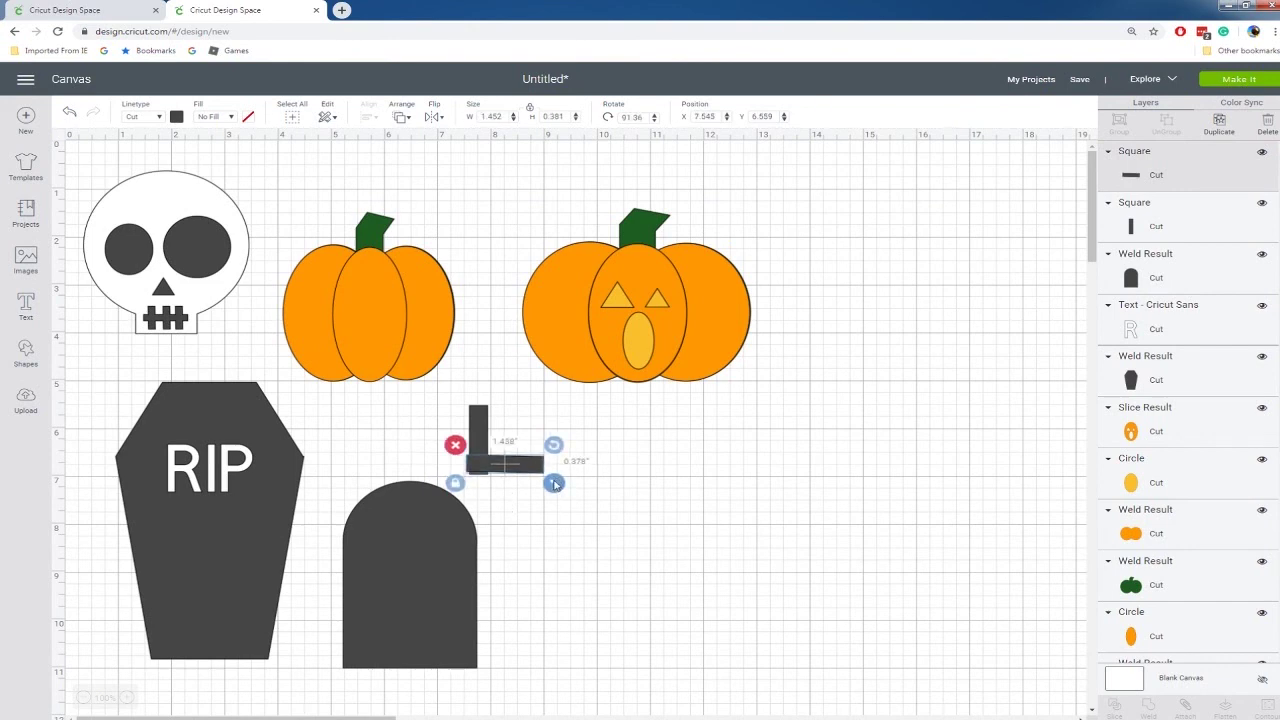
pyautogui.moveTo(504, 469); pyautogui.dragTo(484, 443)
# Centre the two cross bars on each other both horizontally and vertically
pyautogui.moveTo(391, 382); pyautogui.dragTo(529, 471)
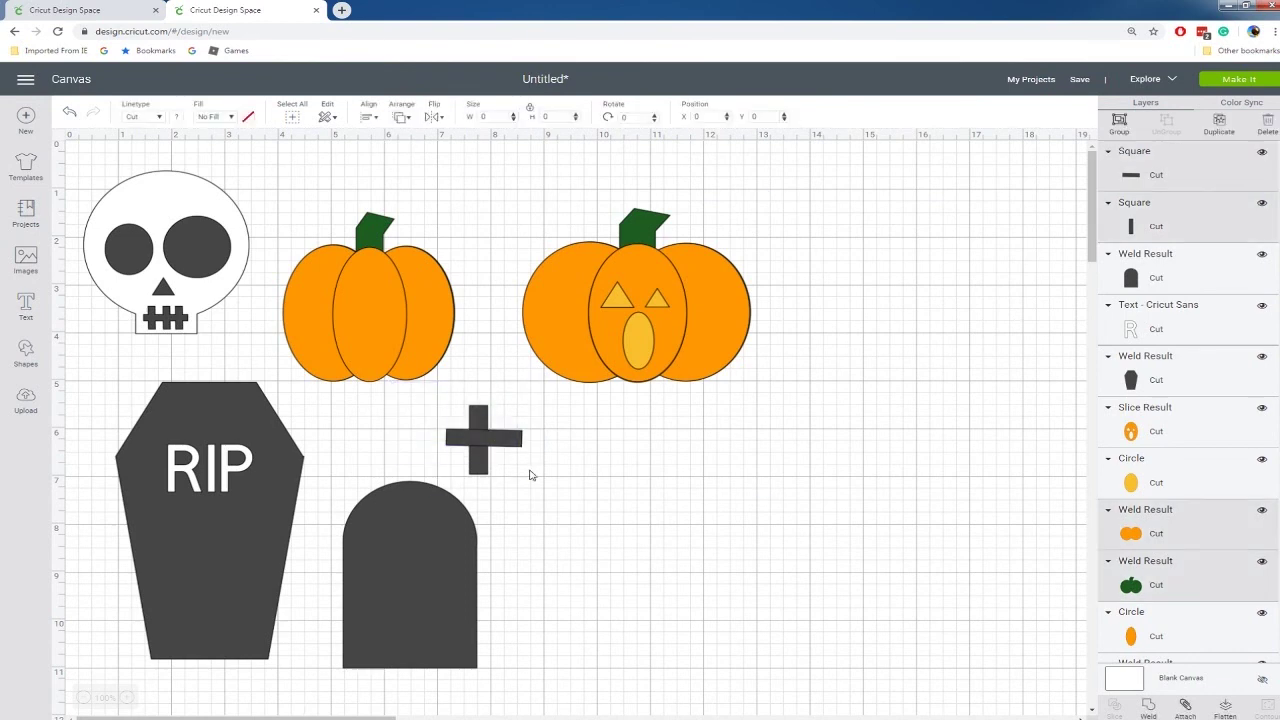
pyautogui.click(565, 469)
pyautogui.moveTo(437, 393); pyautogui.dragTo(514, 471)
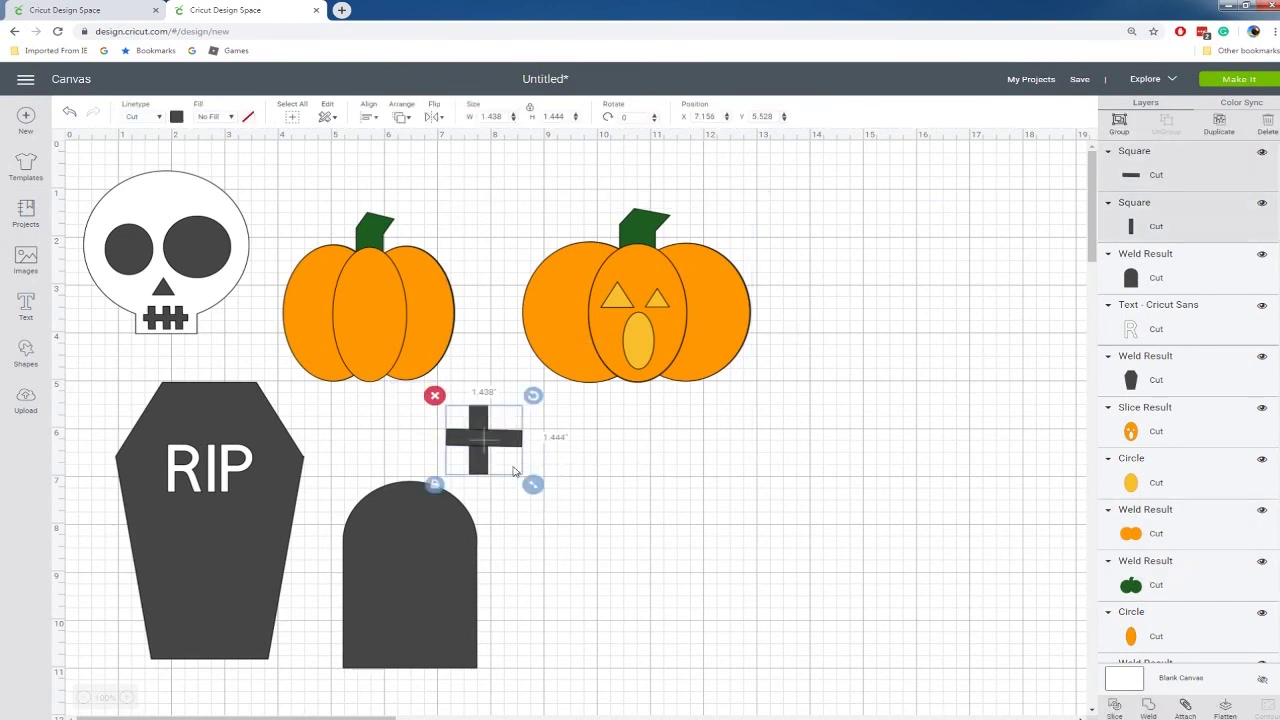
pyautogui.click(369, 118)
pyautogui.click(392, 172)
pyautogui.click(369, 118)
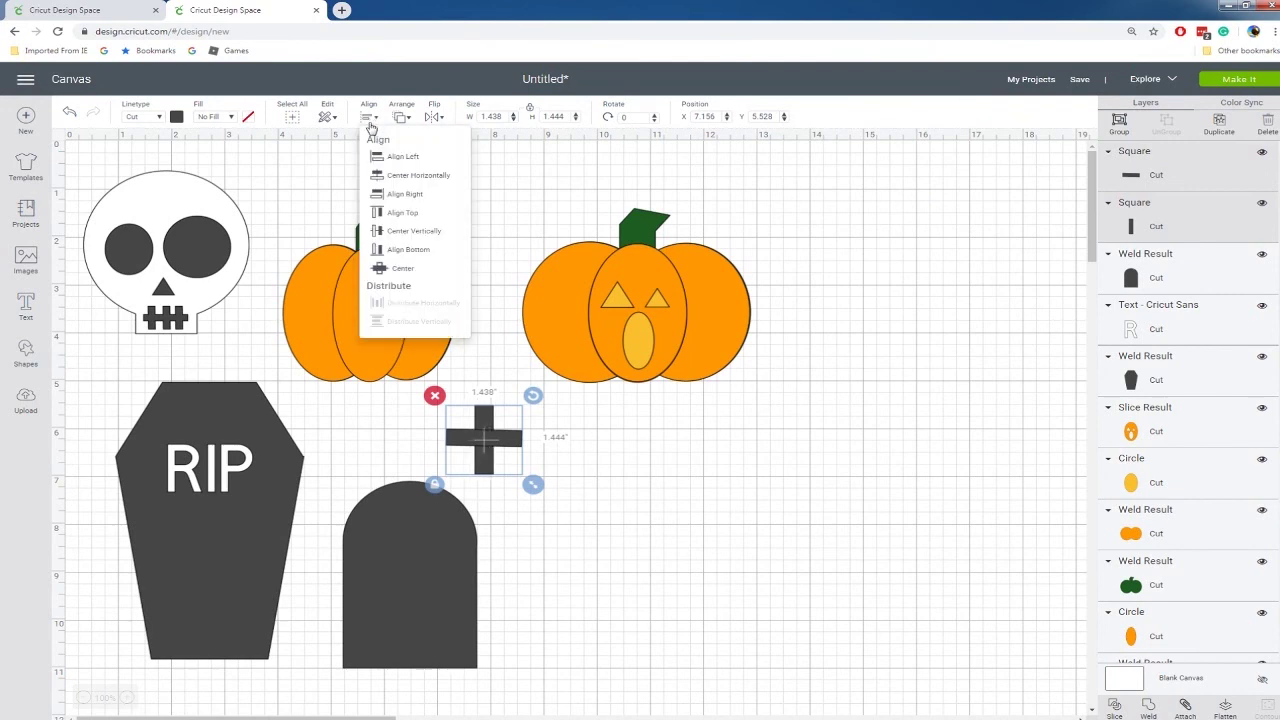
pyautogui.click(375, 236)
pyautogui.click(645, 510)
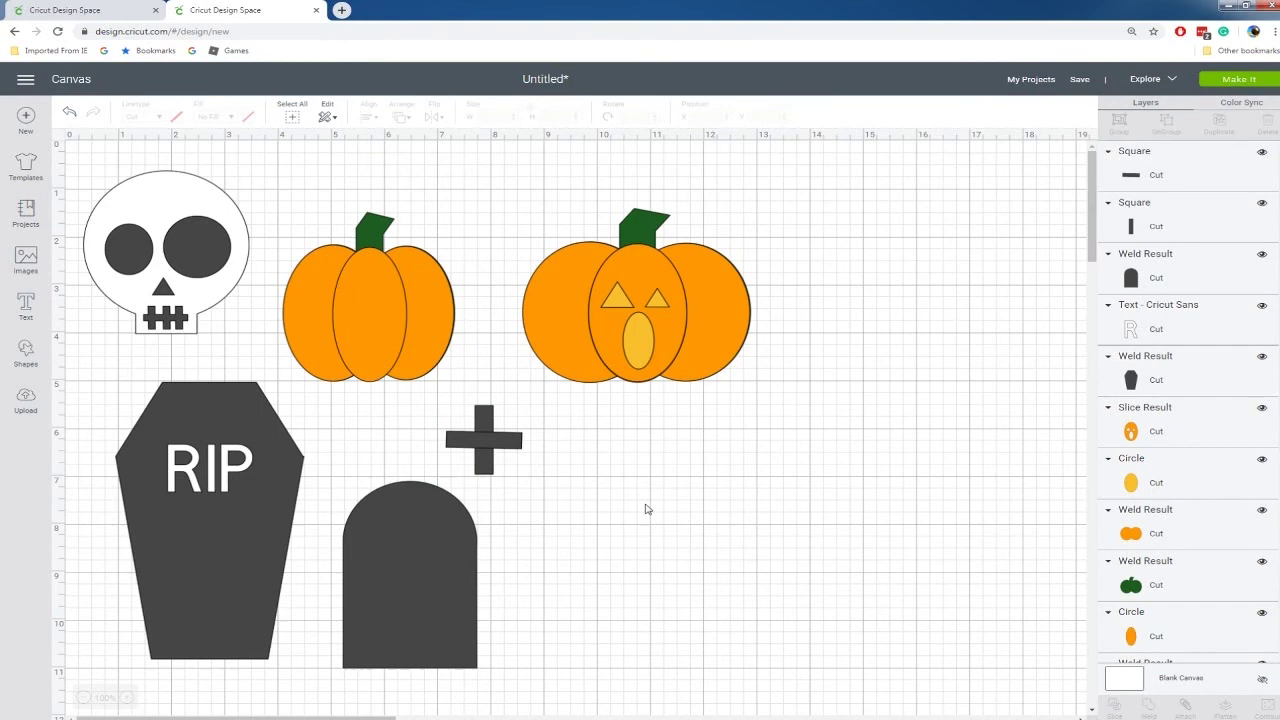
# Nudge the cross's upright bar down slightly and shorten the crossbar to about 1.23 in
pyautogui.click(490, 473)
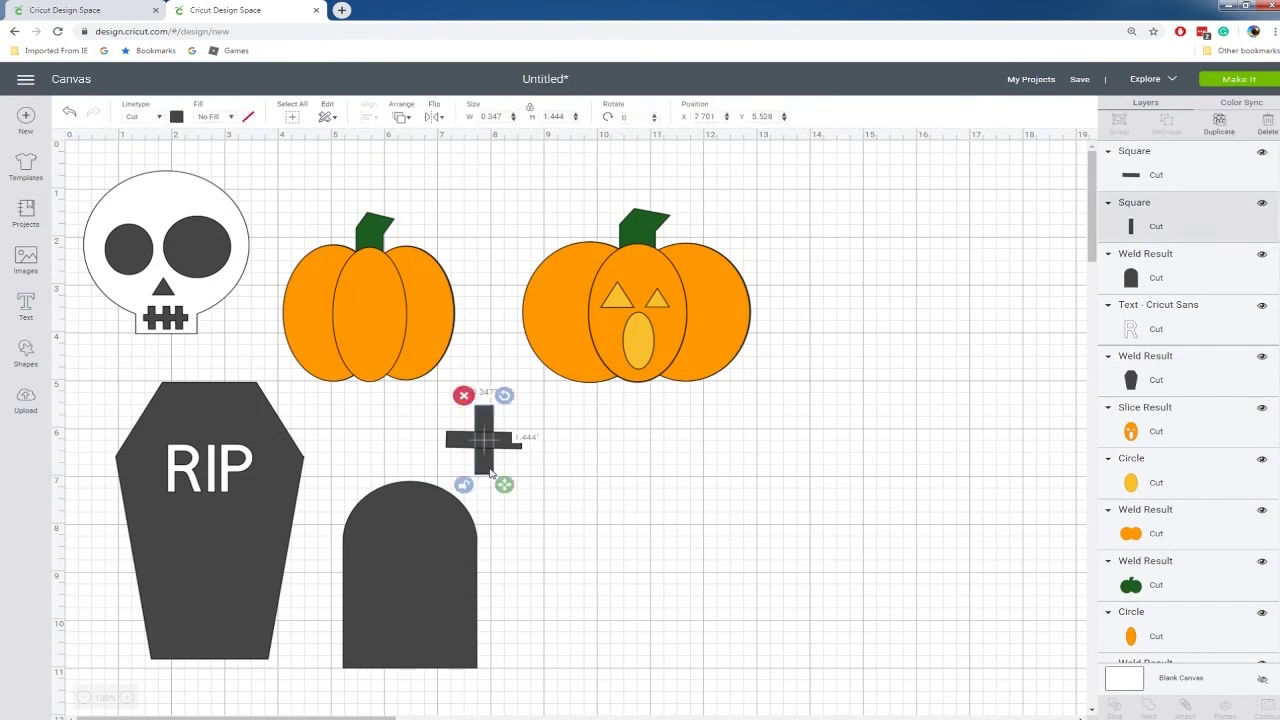
pyautogui.press('Down')
pyautogui.click(434, 390)
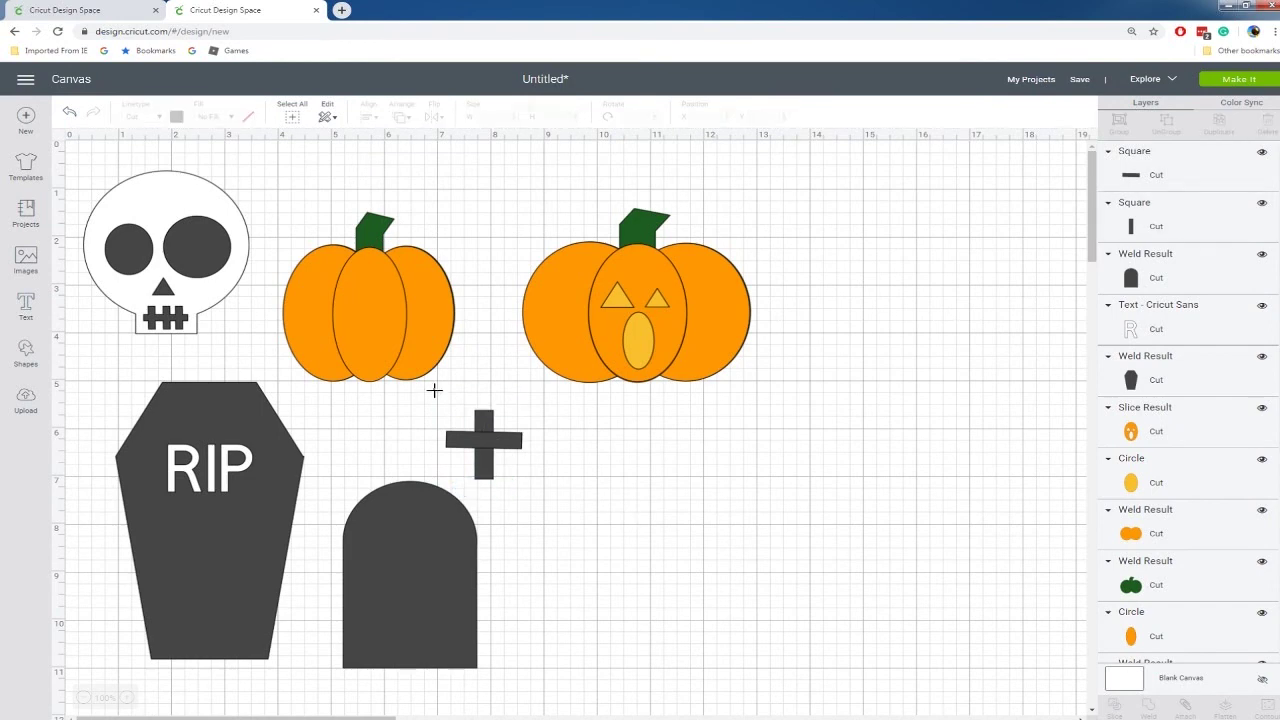
pyautogui.click(457, 449)
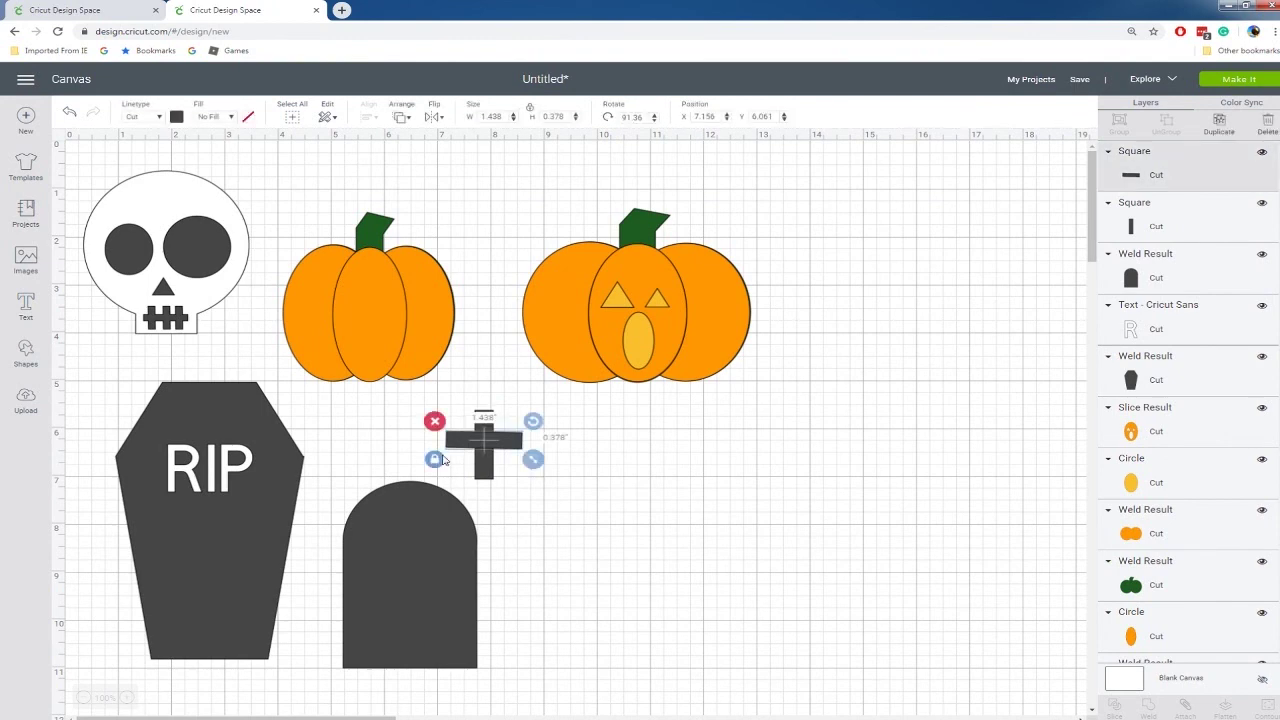
pyautogui.moveTo(531, 468); pyautogui.dragTo(514, 460)
pyautogui.click(510, 458)
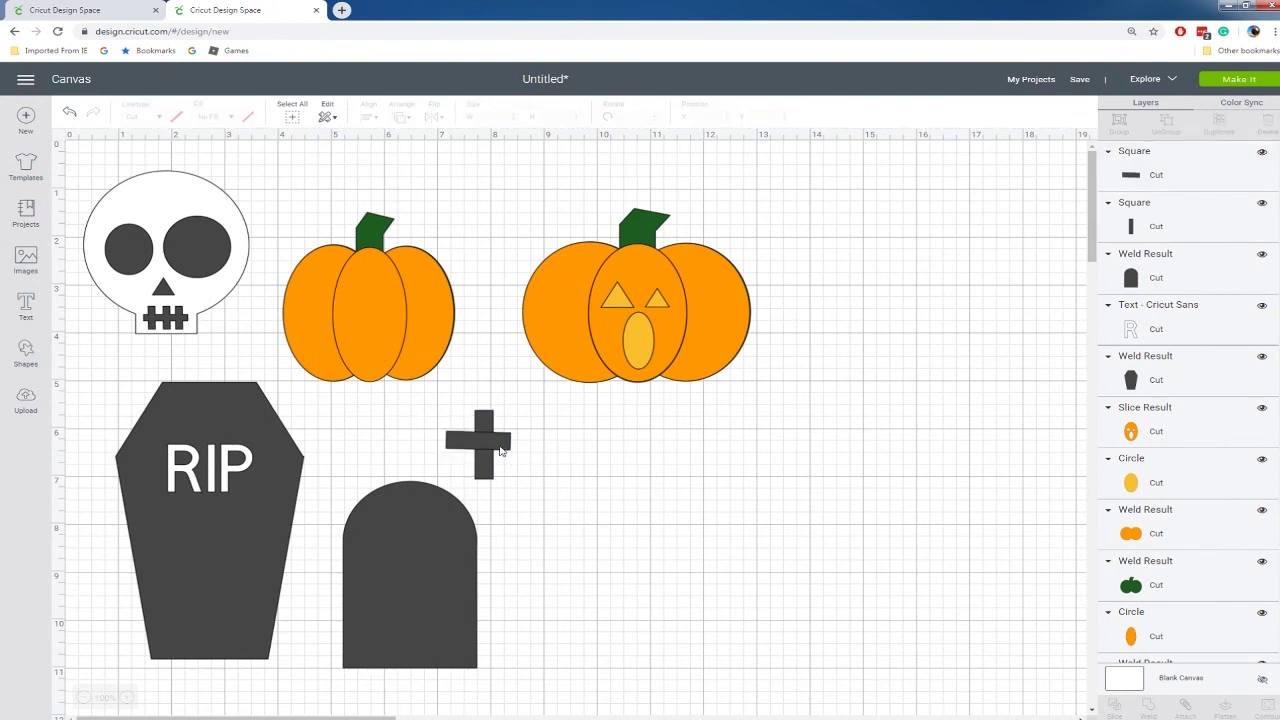
# Shift the crossbar so it sits evenly across the upright, and weld the two bars into one cross
pyautogui.click(501, 452)
pyautogui.moveTo(478, 392); pyautogui.dragTo(507, 488)
pyautogui.rightClick(490, 462)
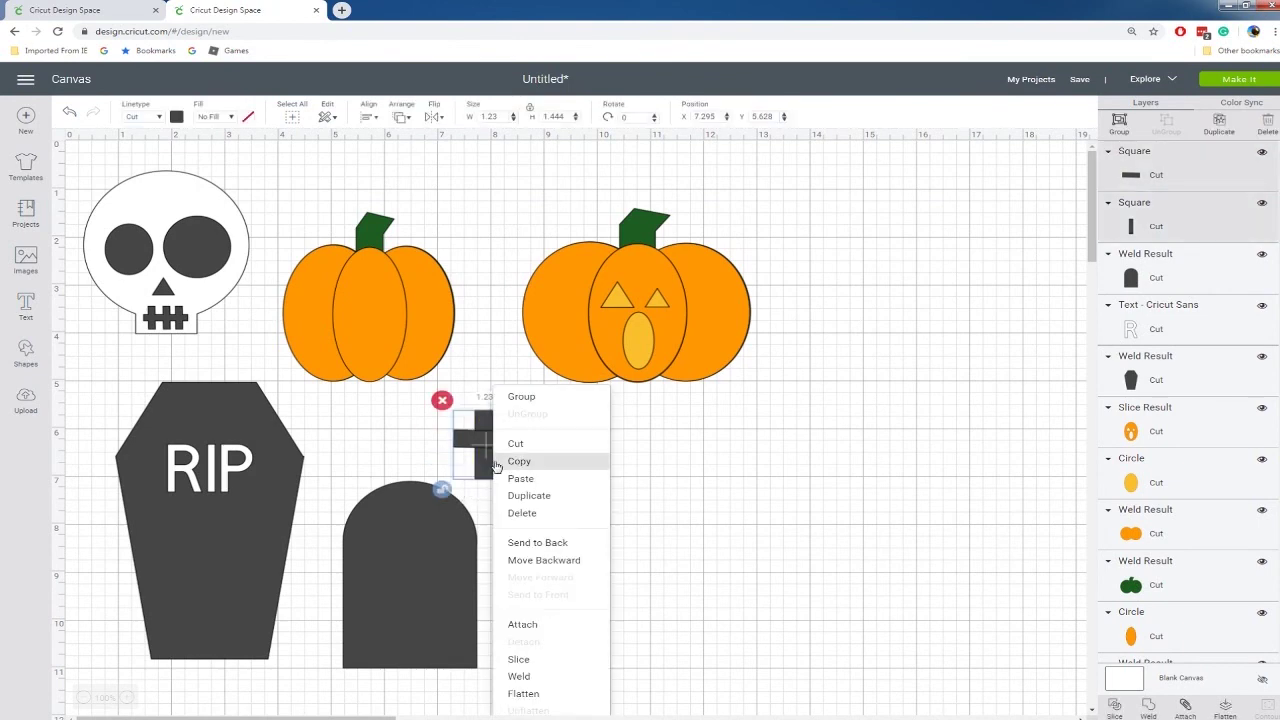
pyautogui.click(518, 676)
# Place the cross on the tombstone's rounded top and weld the two shapes together
pyautogui.moveTo(491, 480); pyautogui.dragTo(416, 491)
pyautogui.click(509, 466)
pyautogui.moveTo(525, 457); pyautogui.dragTo(374, 508)
pyautogui.rightClick(401, 507)
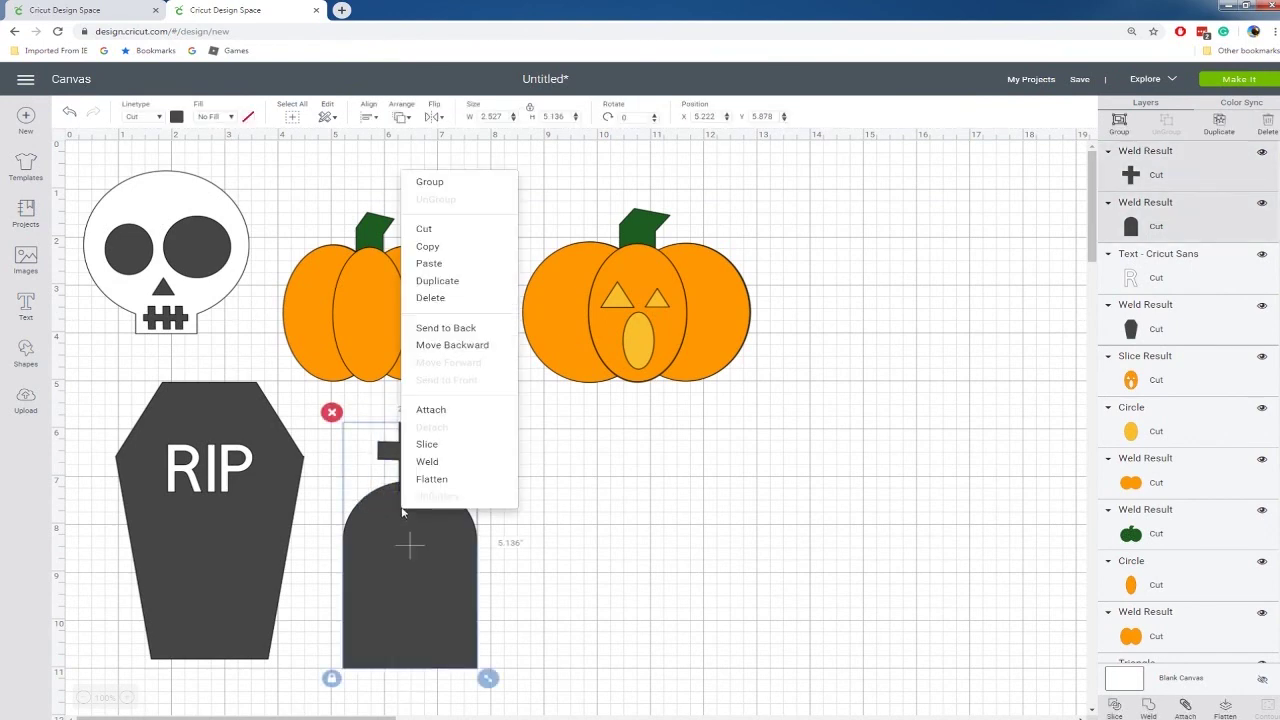
pyautogui.click(457, 467)
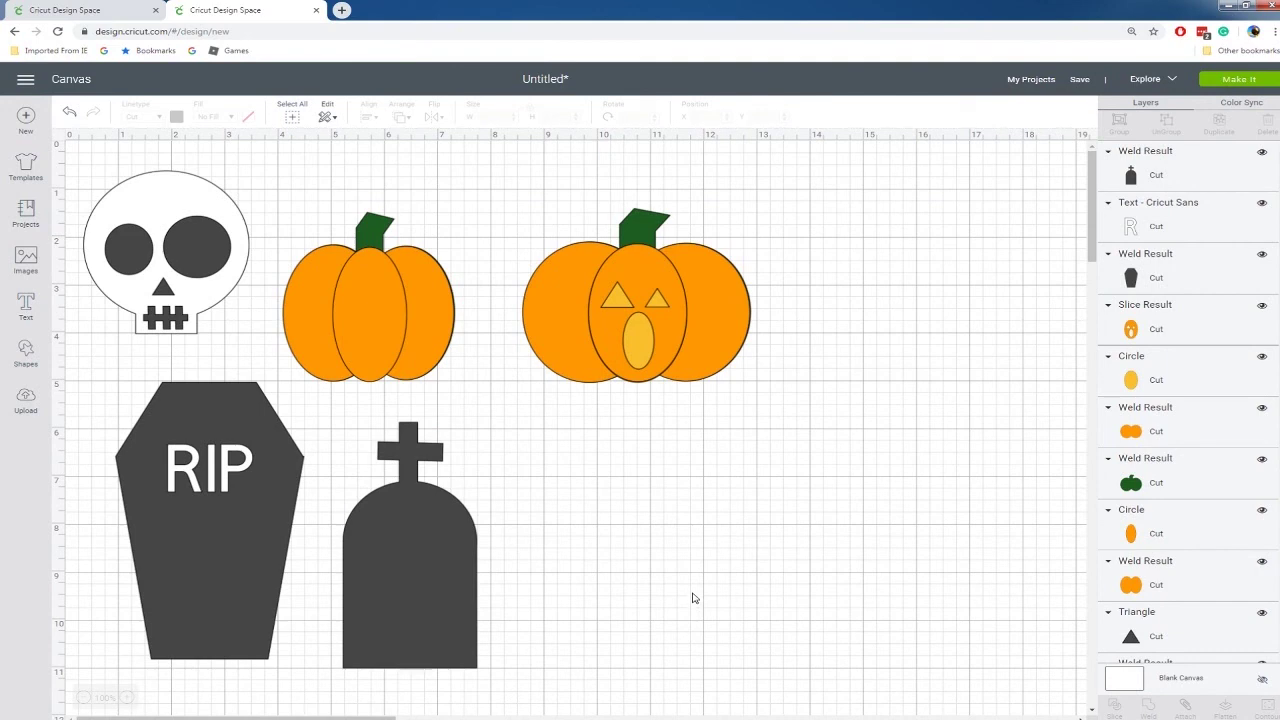
# Recolour the tombstone in the dark grey material colour after trying lighter greys
pyautogui.click(390, 573)
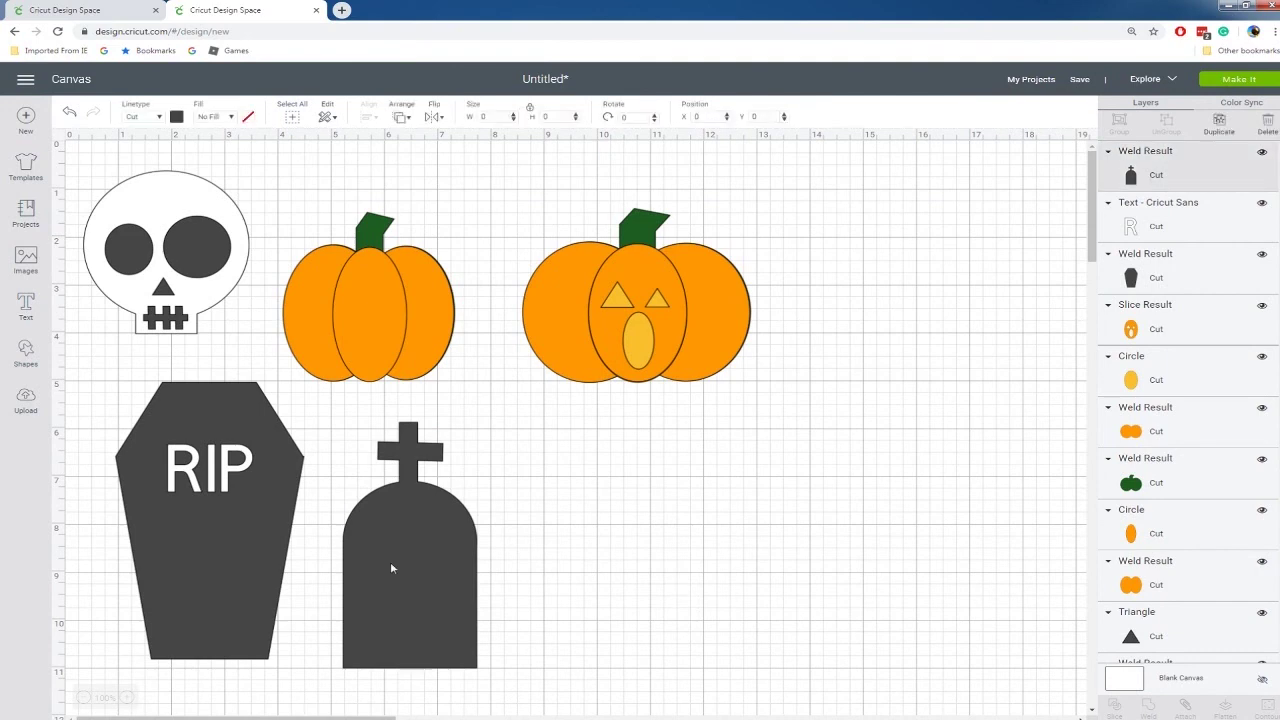
pyautogui.click(177, 117)
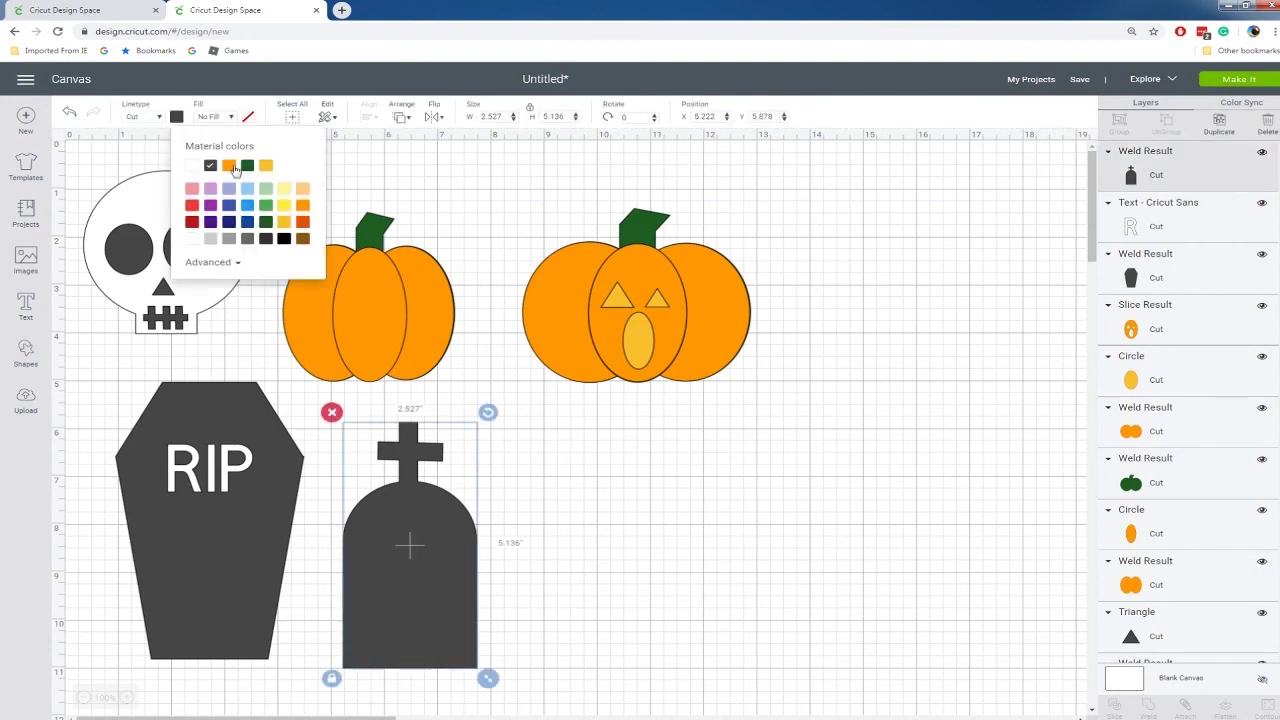
pyautogui.click(213, 243)
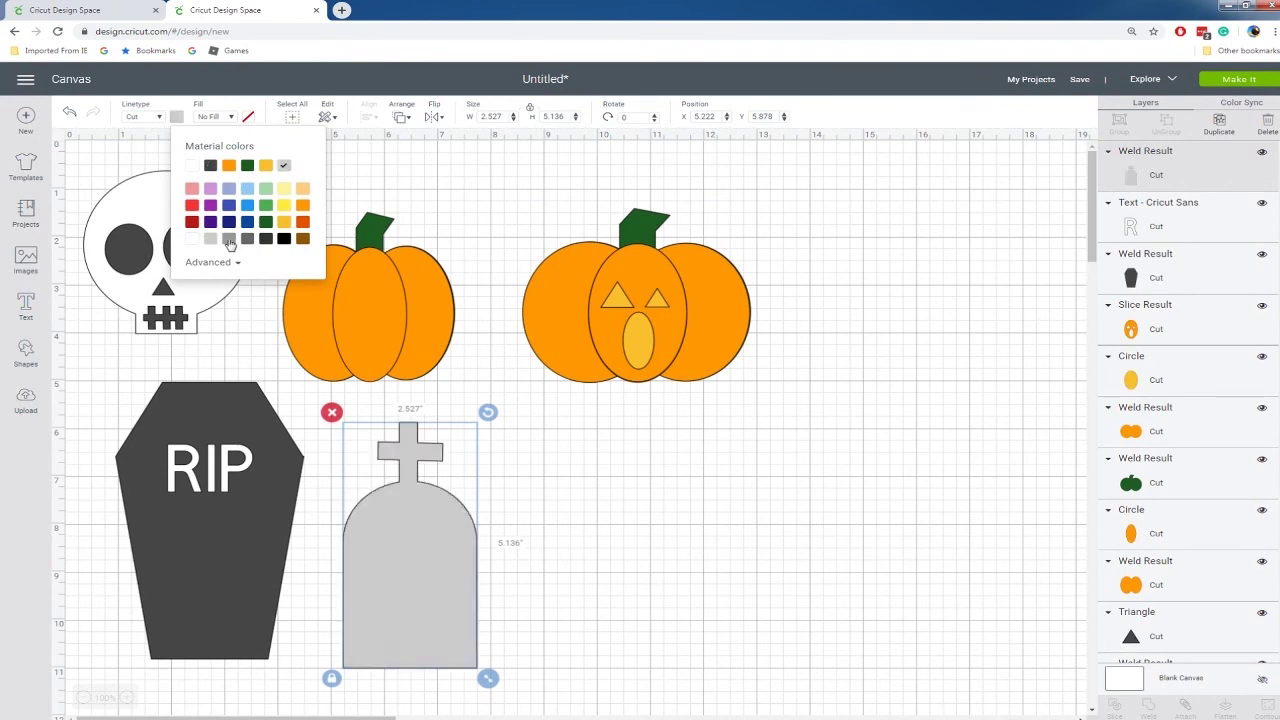
pyautogui.click(229, 240)
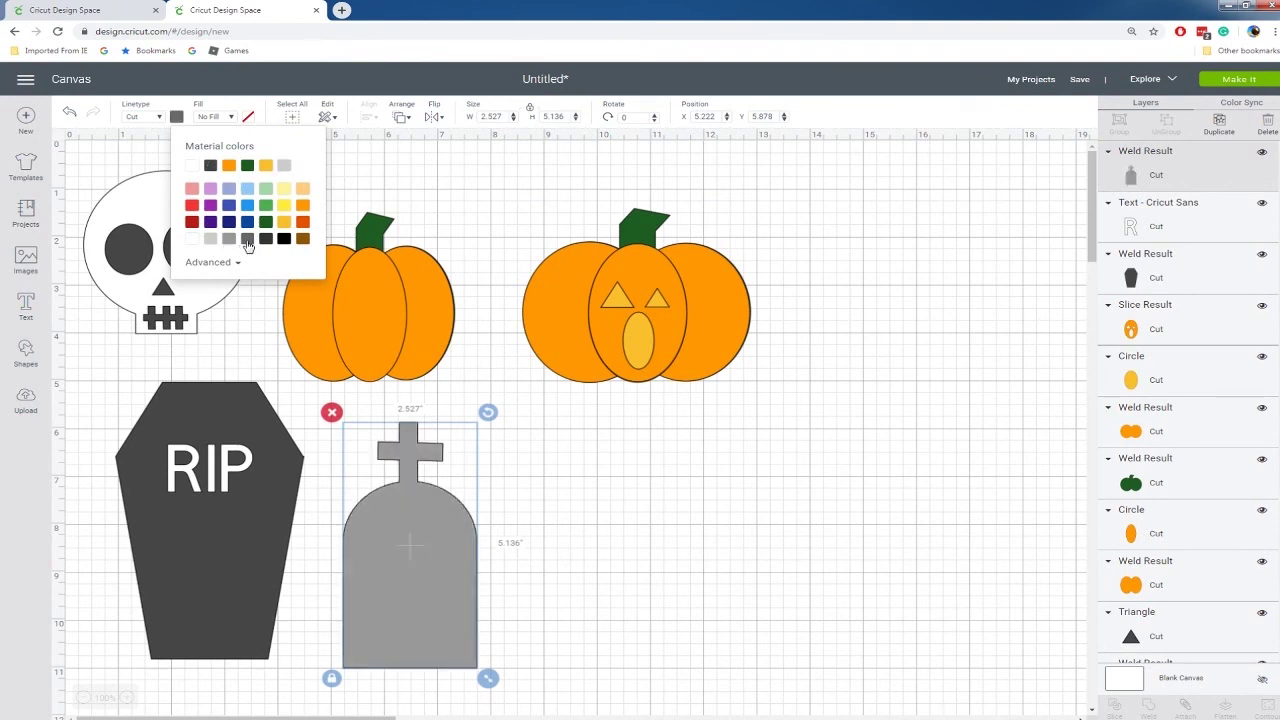
pyautogui.click(247, 241)
pyautogui.click(547, 552)
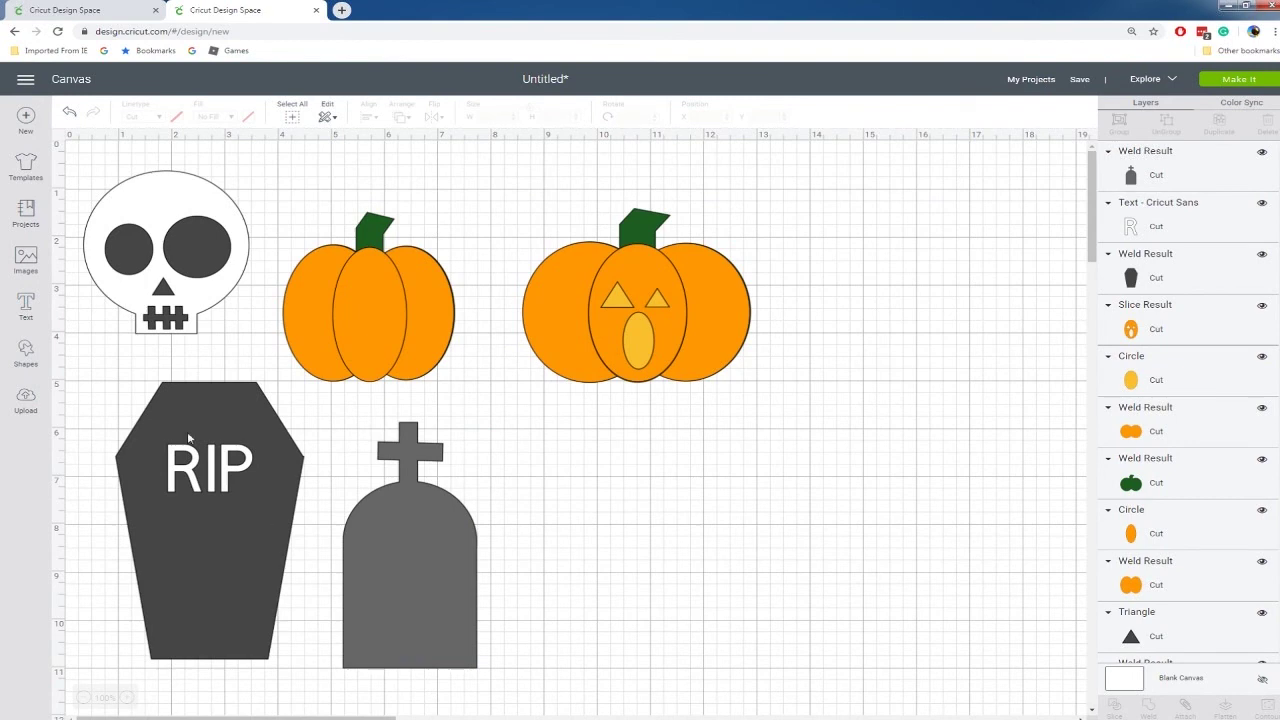
# Duplicate the coffin's RIP text and place the copy on the upper part of the tombstone
pyautogui.click(235, 458)
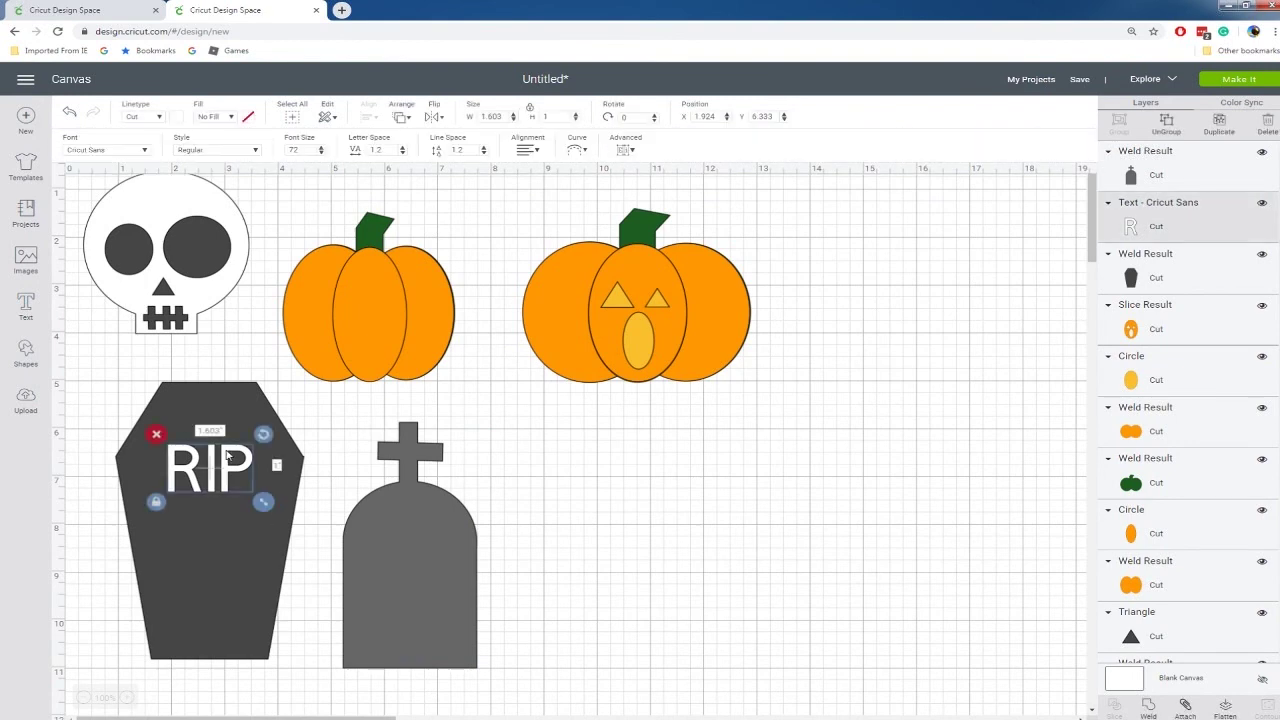
pyautogui.hotkey('ctrl', 'd')
pyautogui.moveTo(252, 500); pyautogui.dragTo(432, 541)
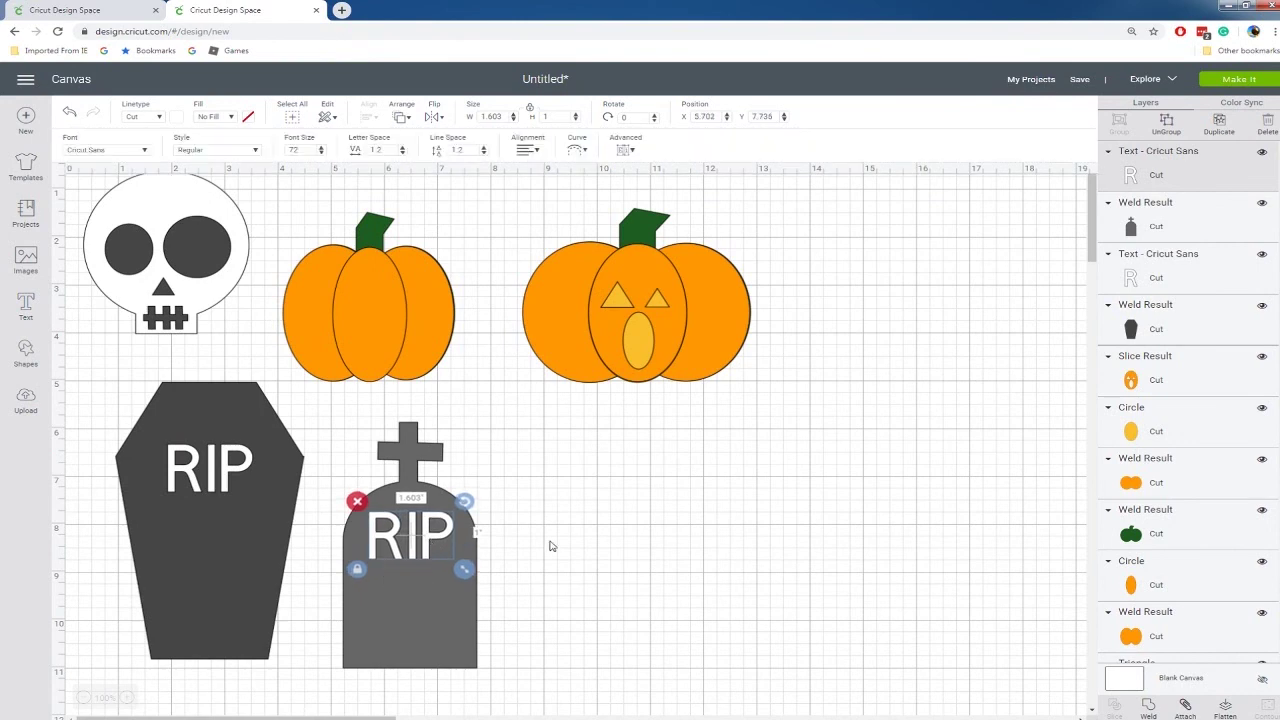
# Add a square shape and place it in the empty area beside the tombstone, under the carved pumpkin
pyautogui.click(544, 560)
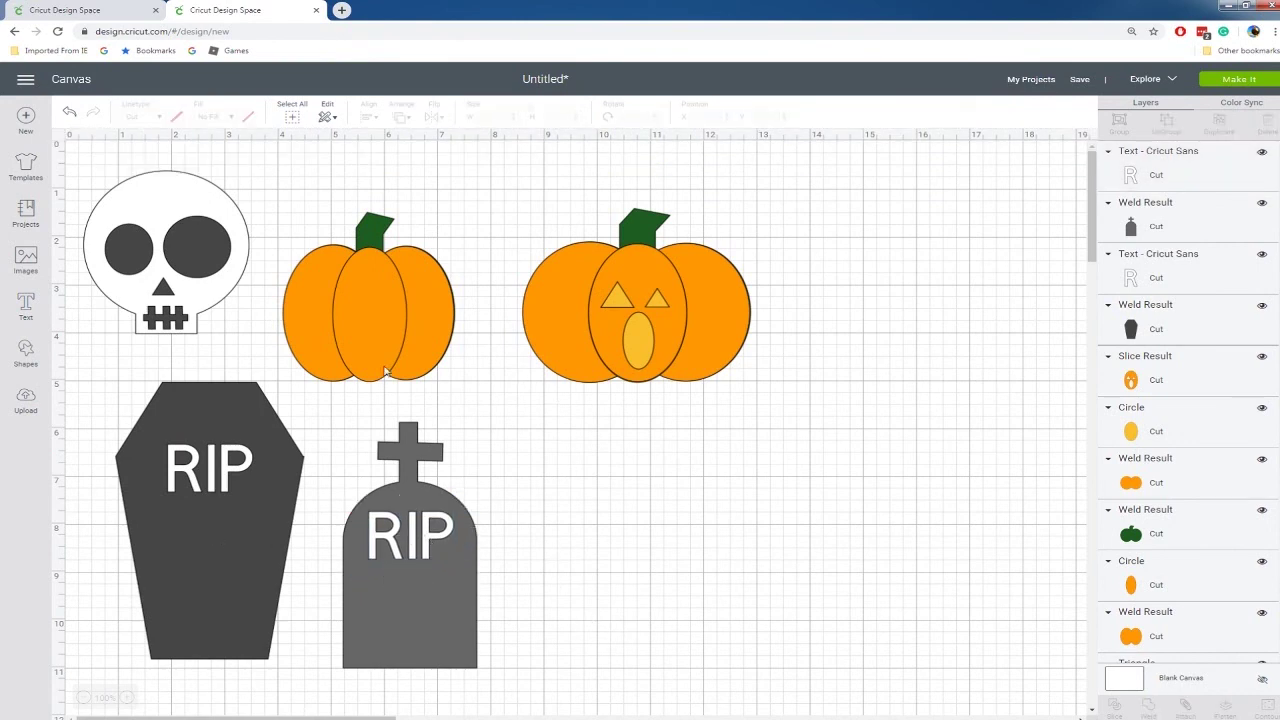
pyautogui.click(25, 352)
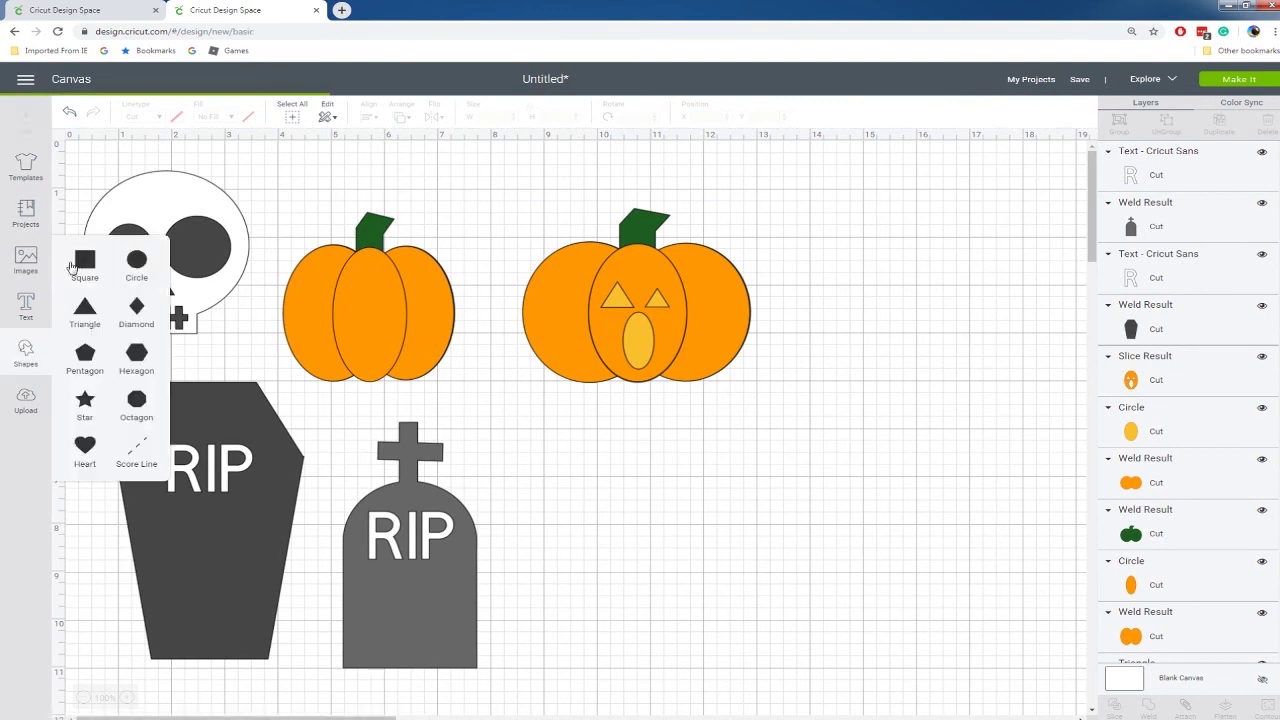
pyautogui.click(86, 263)
pyautogui.moveTo(328, 351); pyautogui.dragTo(650, 537)
# Add a triangle, place it on top of the square and shrink it to about 2.87 in wide by 2.49 in high
pyautogui.click(25, 350)
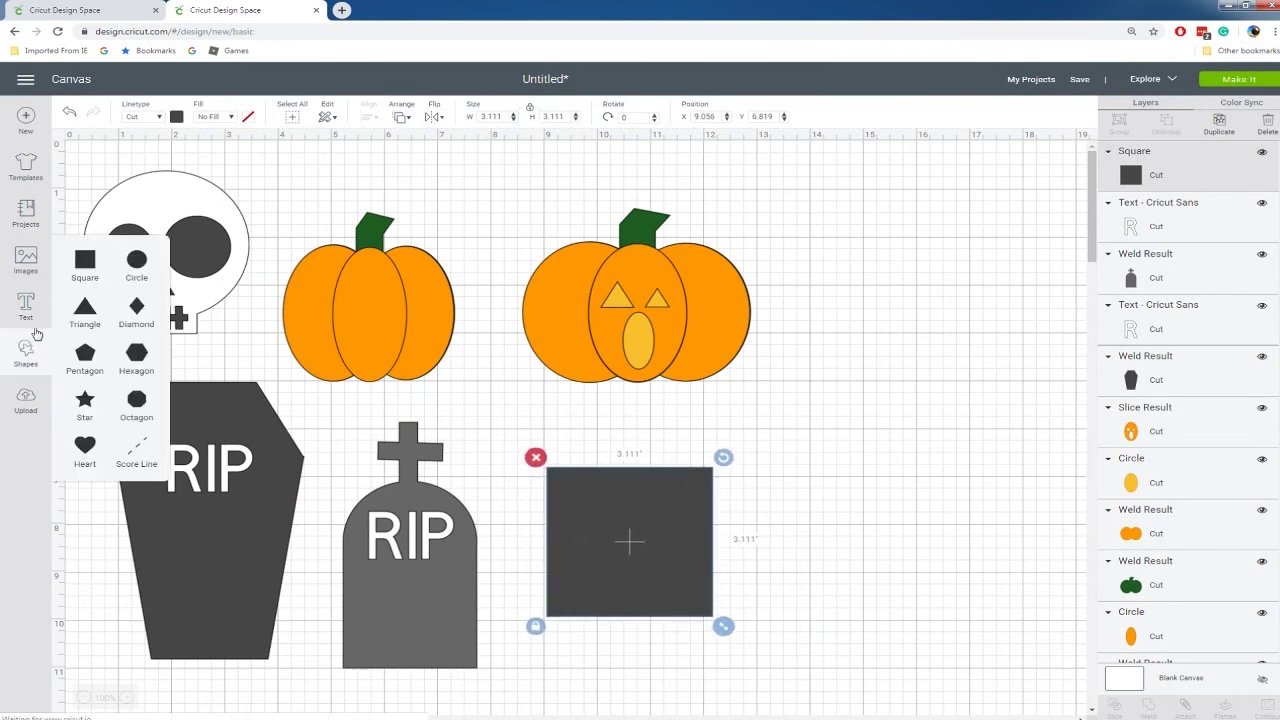
pyautogui.click(85, 312)
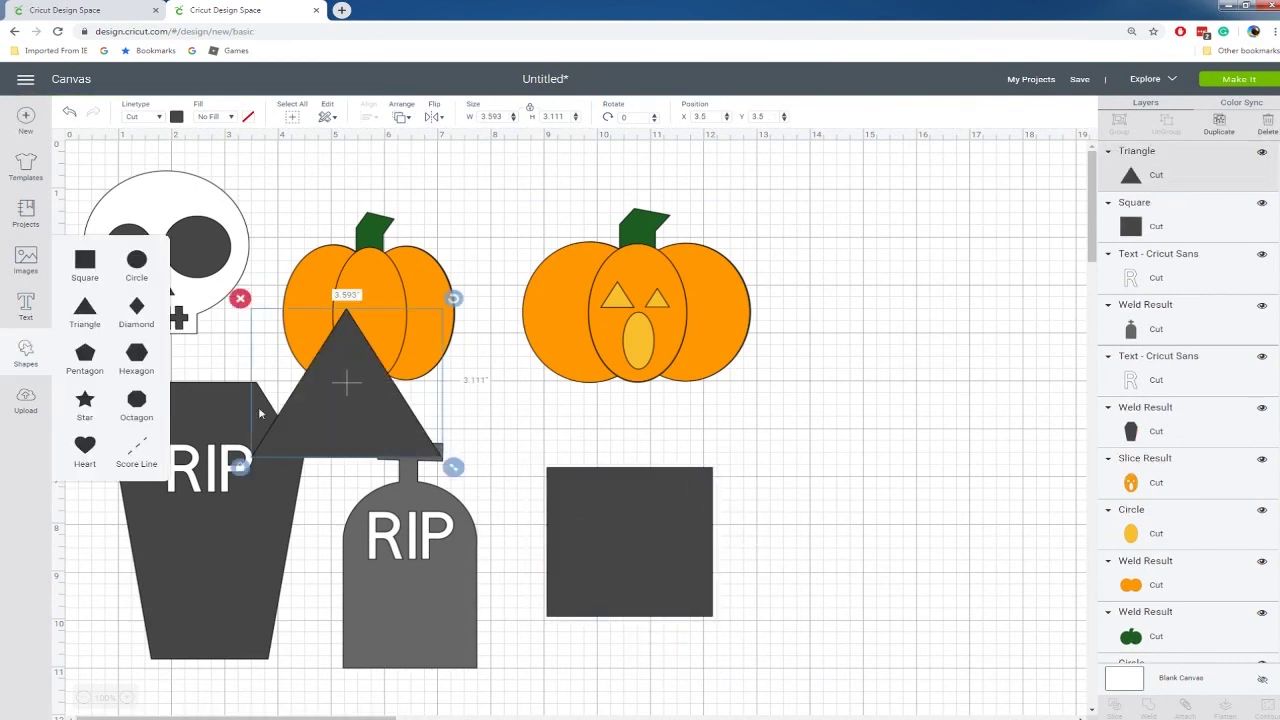
pyautogui.moveTo(338, 408); pyautogui.dragTo(657, 427)
pyautogui.moveTo(749, 478); pyautogui.dragTo(657, 447)
# Enlarge and nudge the triangle so its base spans the square's full width and sits on its upper edge
pyautogui.hotkey('ctrl', '+')
pyautogui.hotkey('ctrl', '+')
pyautogui.hotkey('ctrl', '+')
pyautogui.hotkey('ctrl', '-')
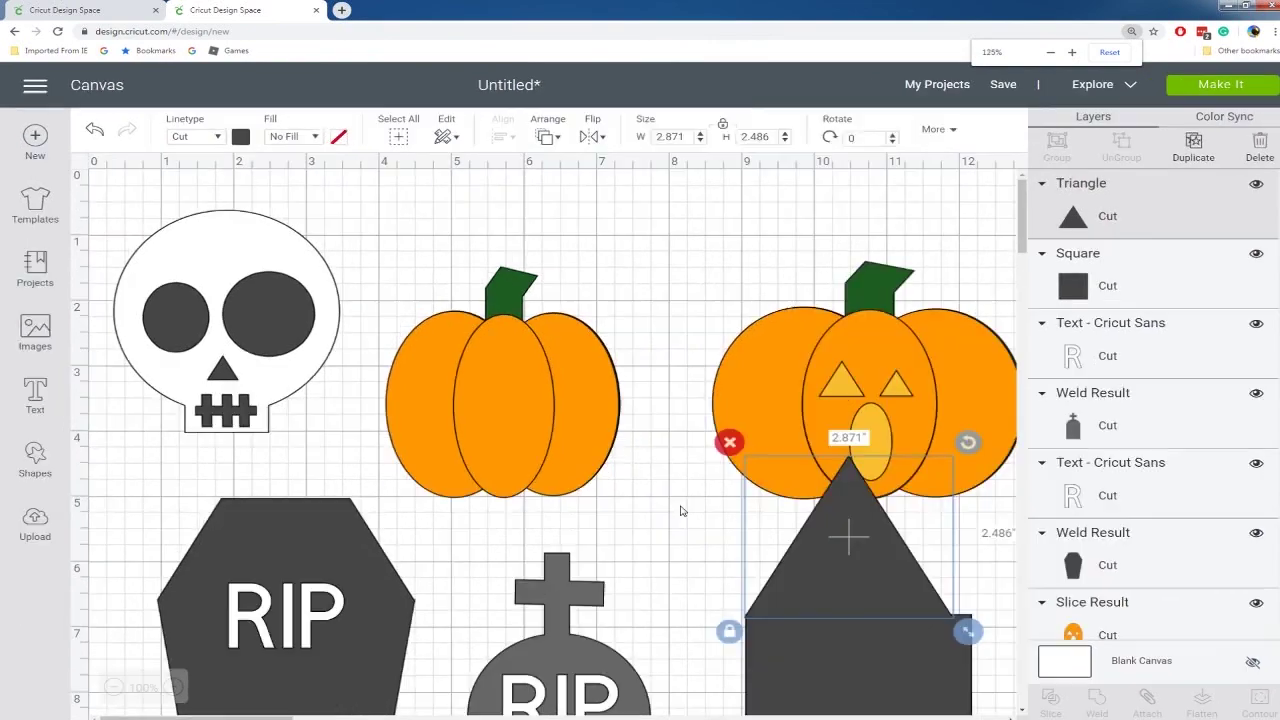
pyautogui.hotkey('ctrl', '-')
pyautogui.scroll(-3, 910, 493)
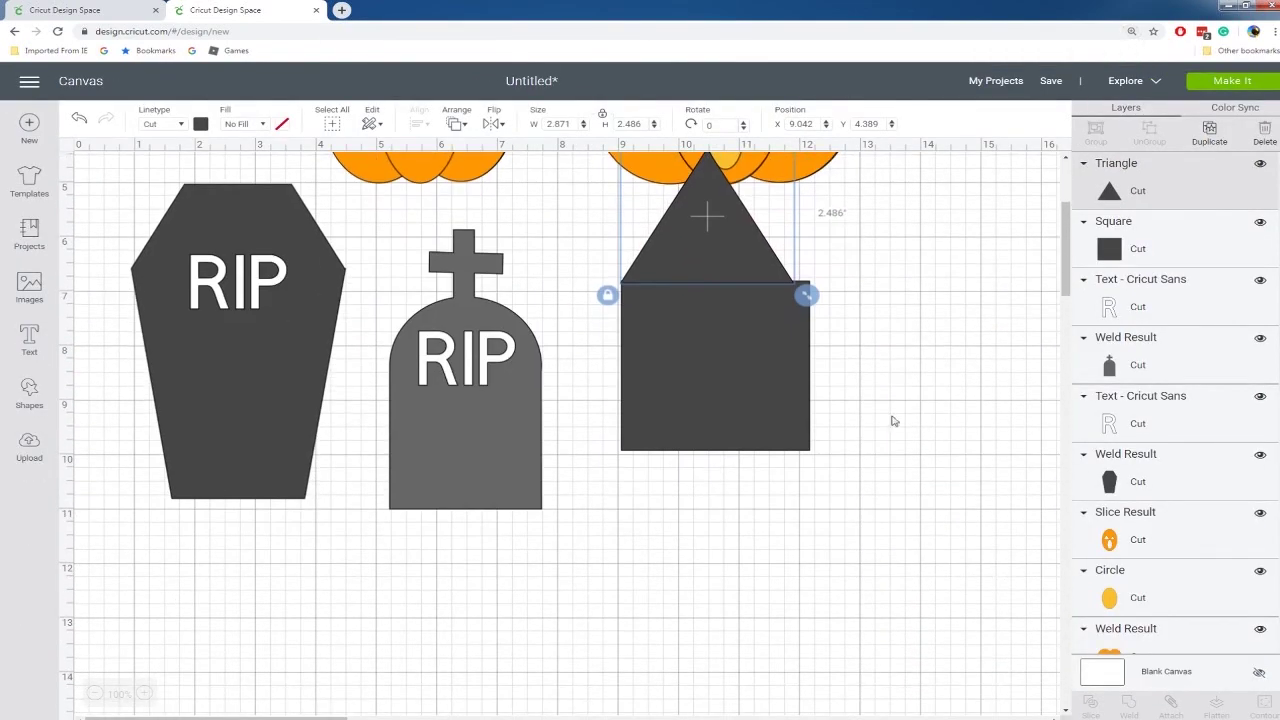
pyautogui.scroll(2, 913, 397)
pyautogui.moveTo(806, 416); pyautogui.dragTo(813, 418)
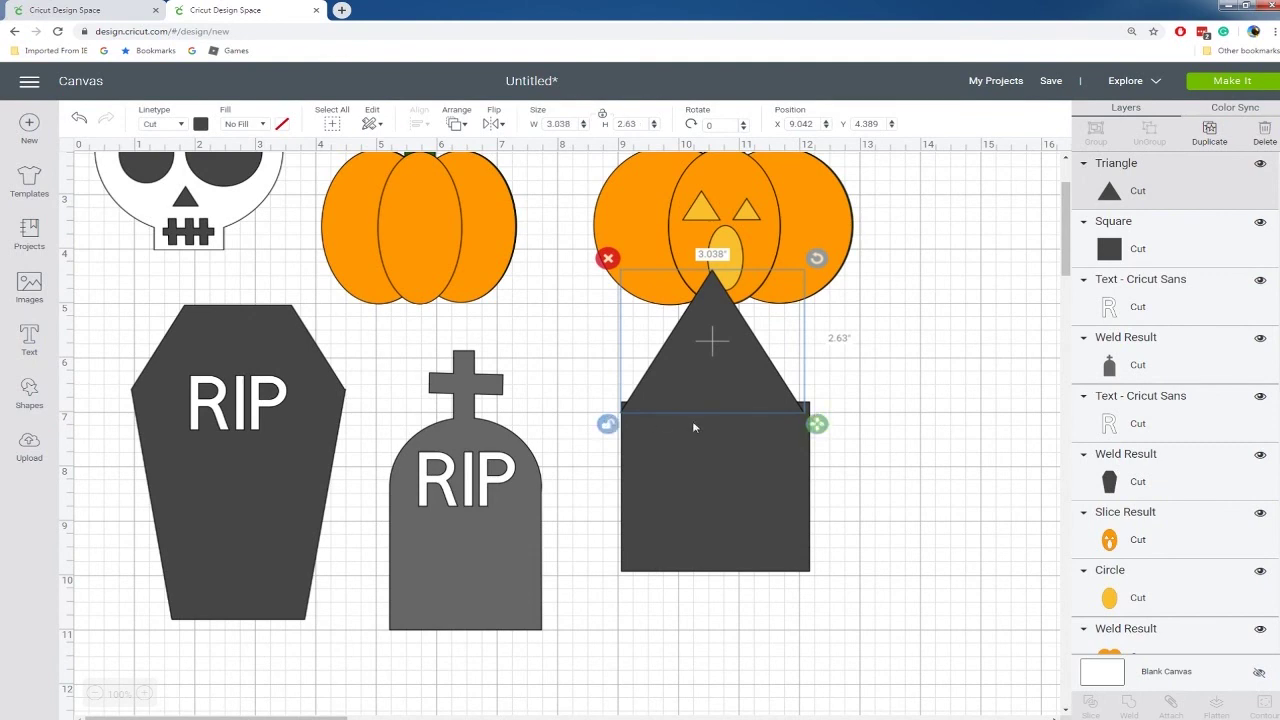
pyautogui.moveTo(718, 390); pyautogui.dragTo(719, 378)
pyautogui.moveTo(820, 411); pyautogui.dragTo(826, 415)
pyautogui.click(871, 471)
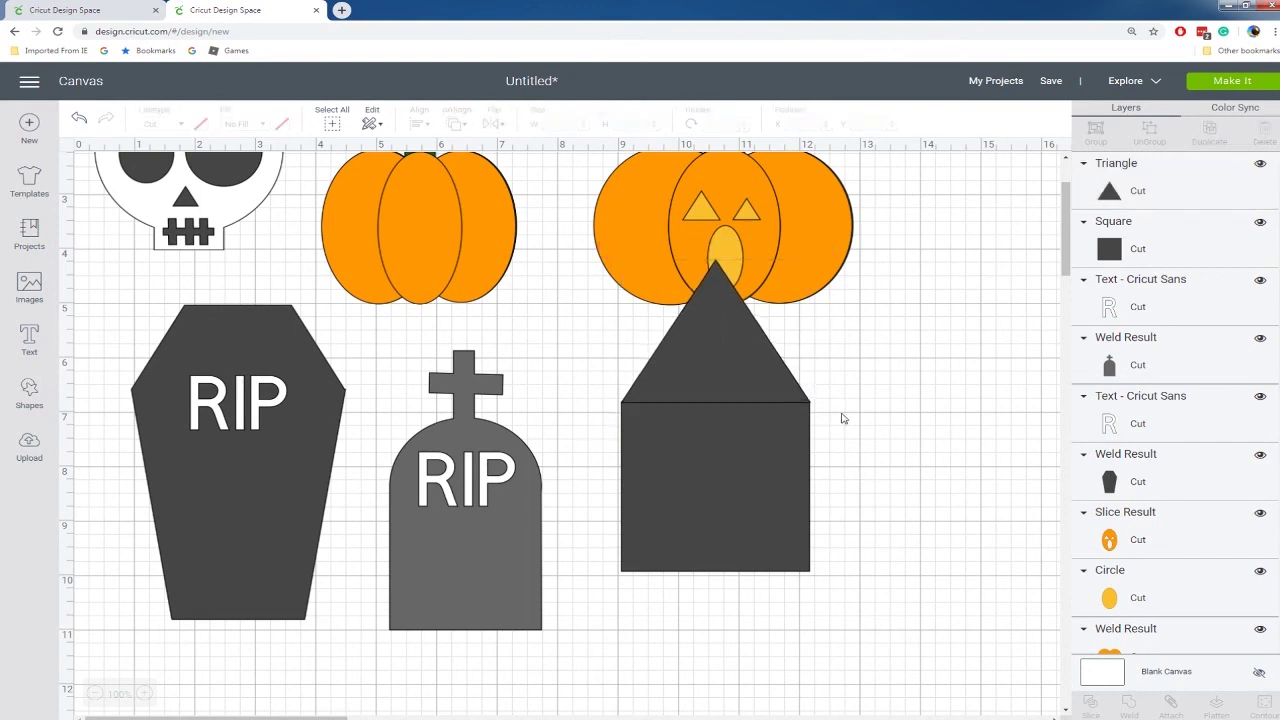
# Weld the triangle and square together and reshape the result into a slim picket about 0.69 in wide by 6.36 in high
pyautogui.moveTo(857, 362); pyautogui.dragTo(701, 472)
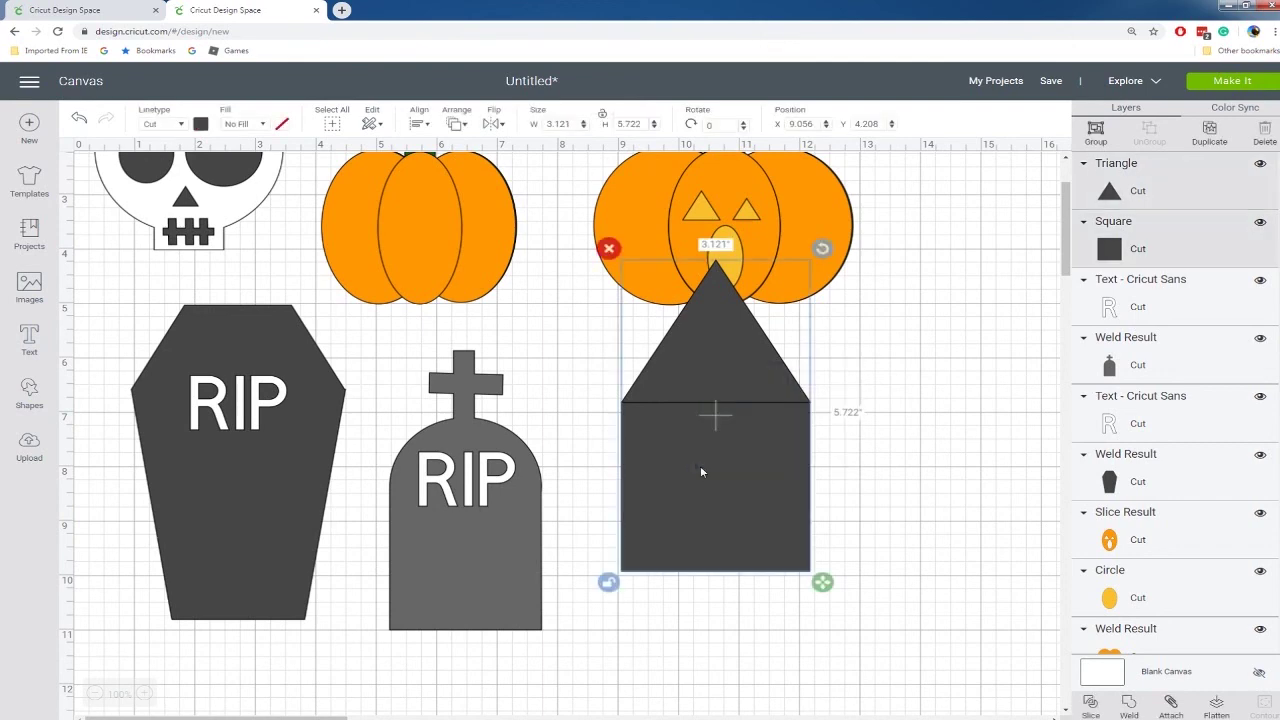
pyautogui.rightClick(700, 465)
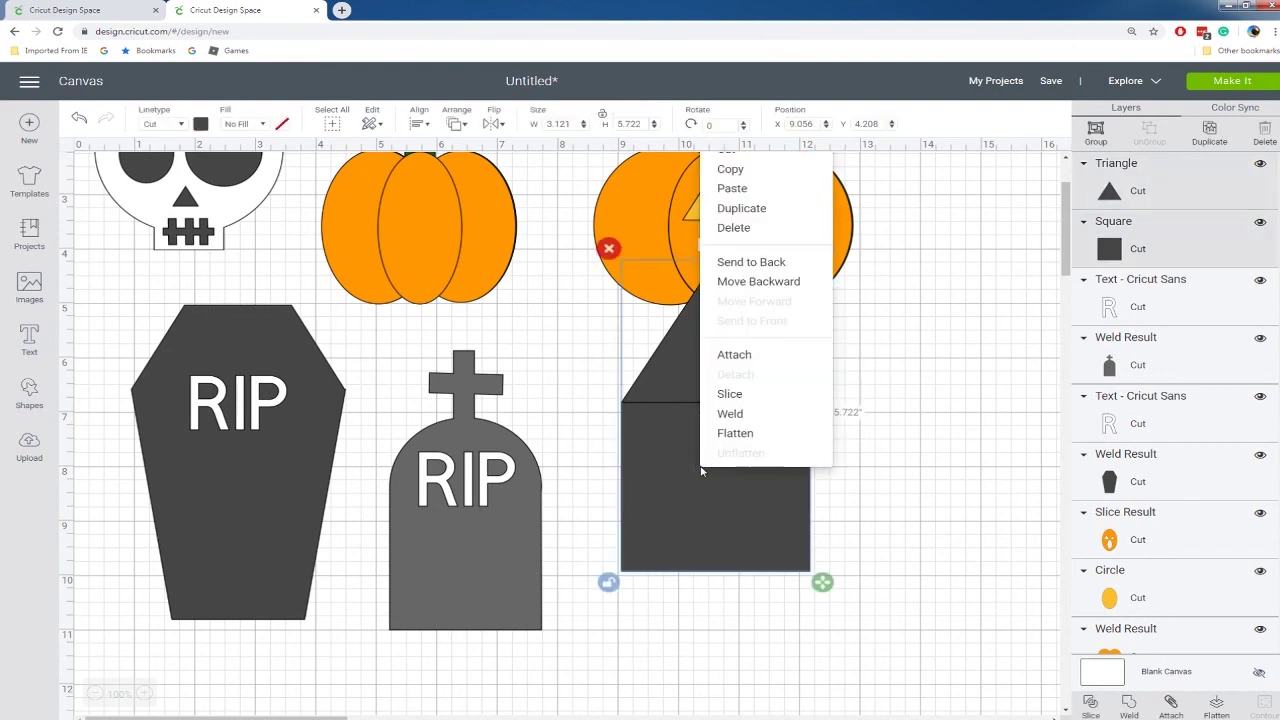
pyautogui.click(746, 414)
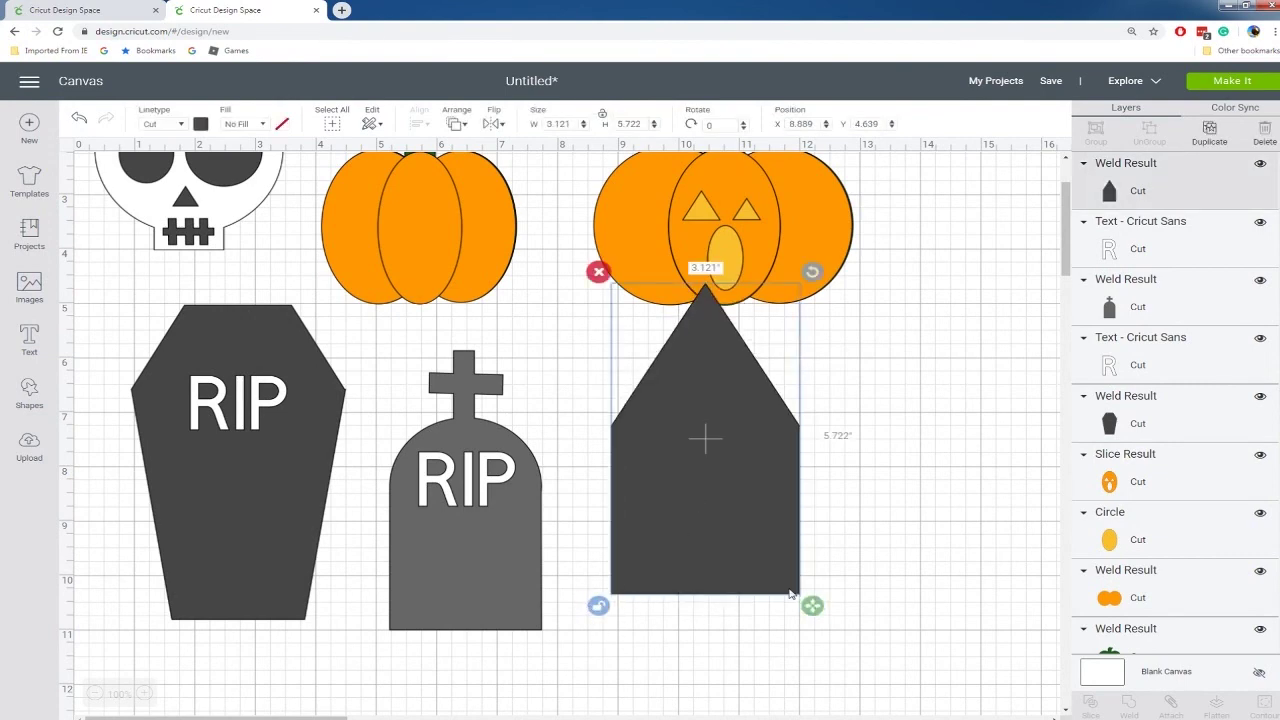
pyautogui.moveTo(814, 608); pyautogui.dragTo(670, 641)
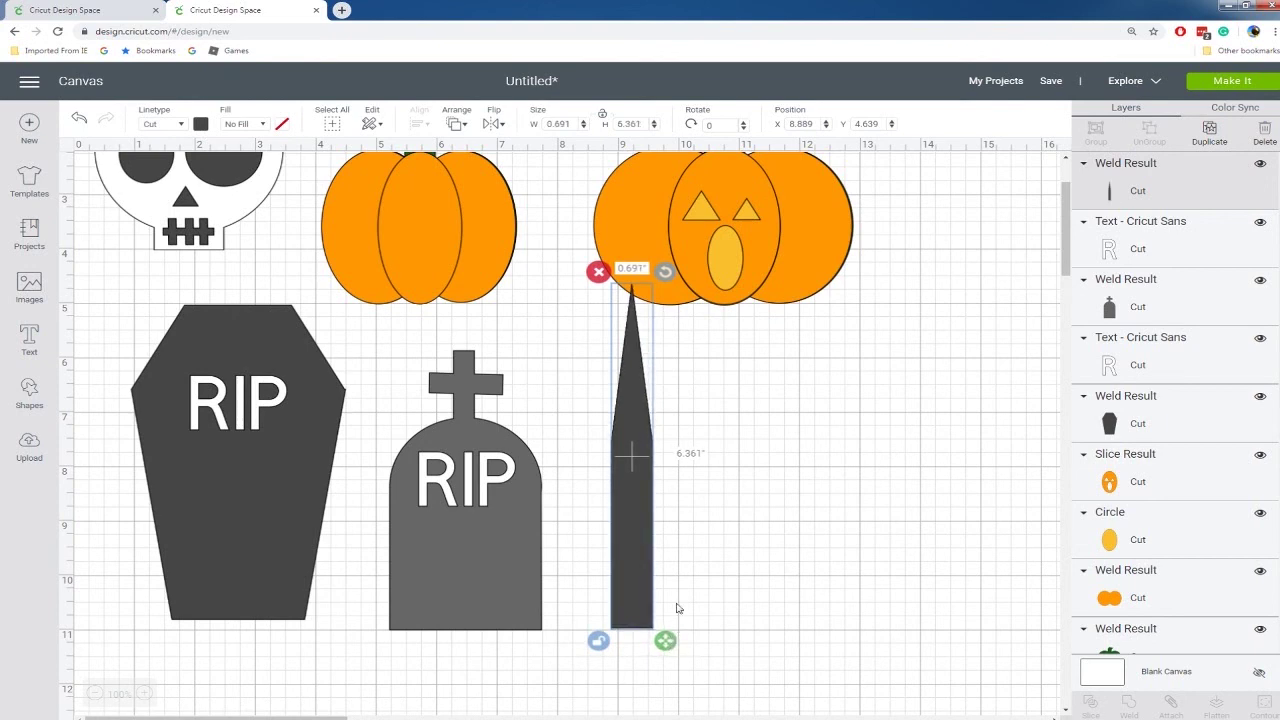
pyautogui.moveTo(641, 529); pyautogui.dragTo(650, 557)
pyautogui.click(714, 524)
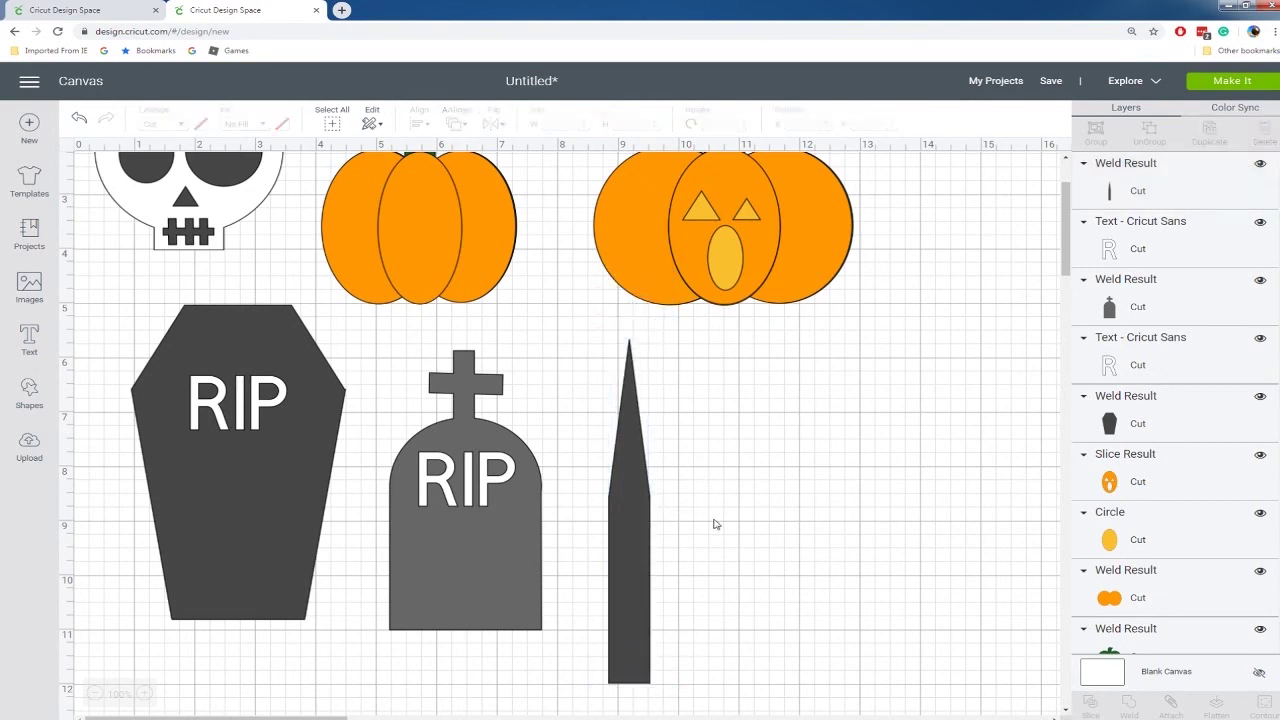
# Add another square and place it over the picket's sharp tip as a cutting shape
pyautogui.click(29, 395)
pyautogui.click(97, 290)
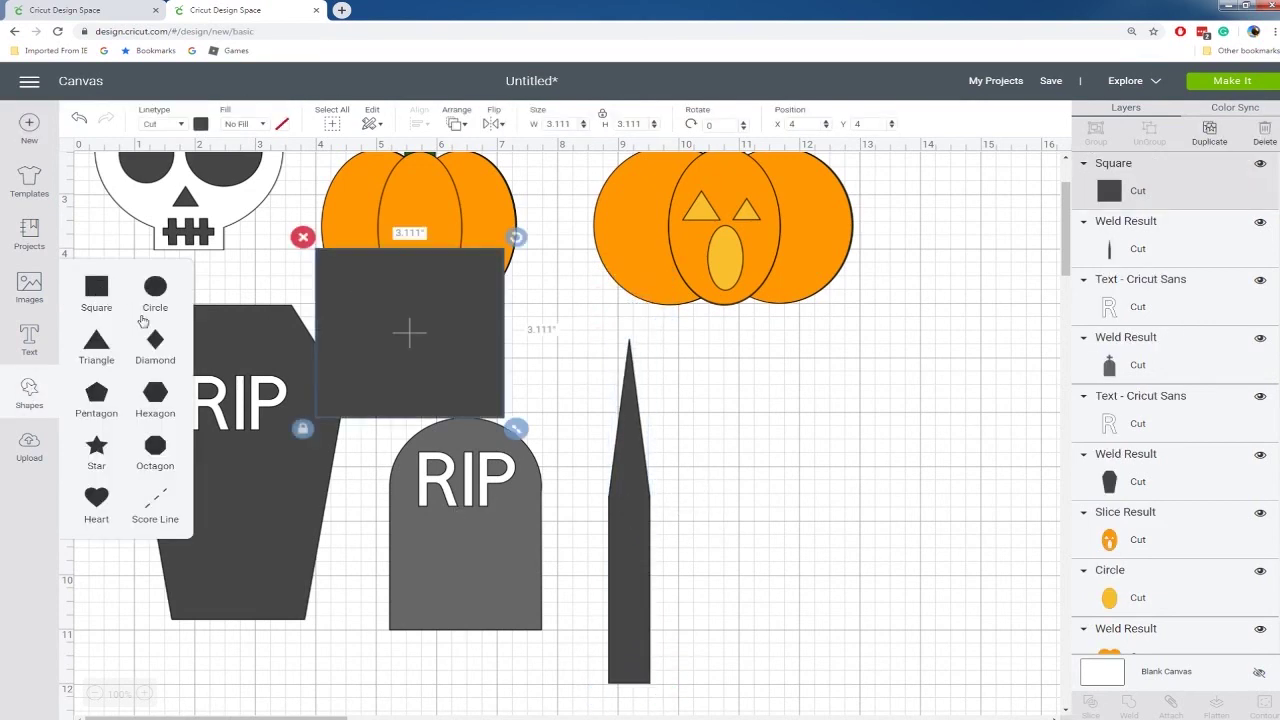
pyautogui.moveTo(462, 371); pyautogui.dragTo(717, 414)
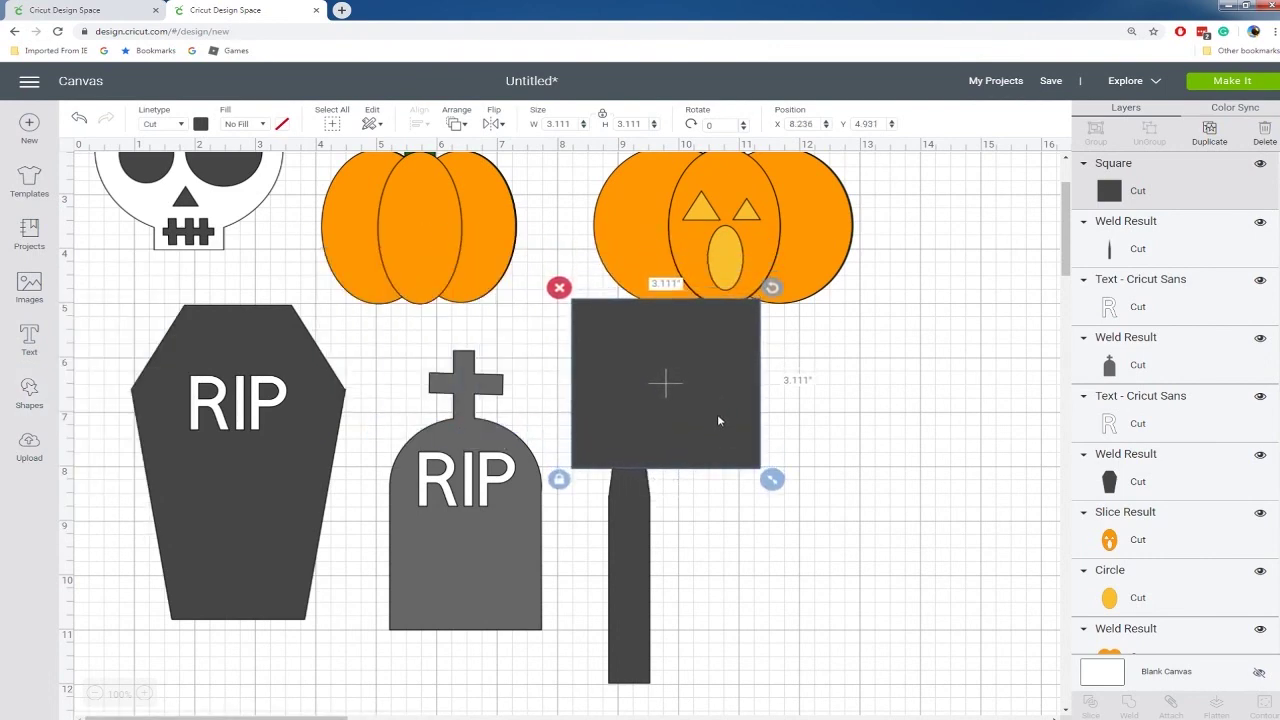
pyautogui.moveTo(723, 528); pyautogui.dragTo(607, 424)
pyautogui.rightClick(607, 424)
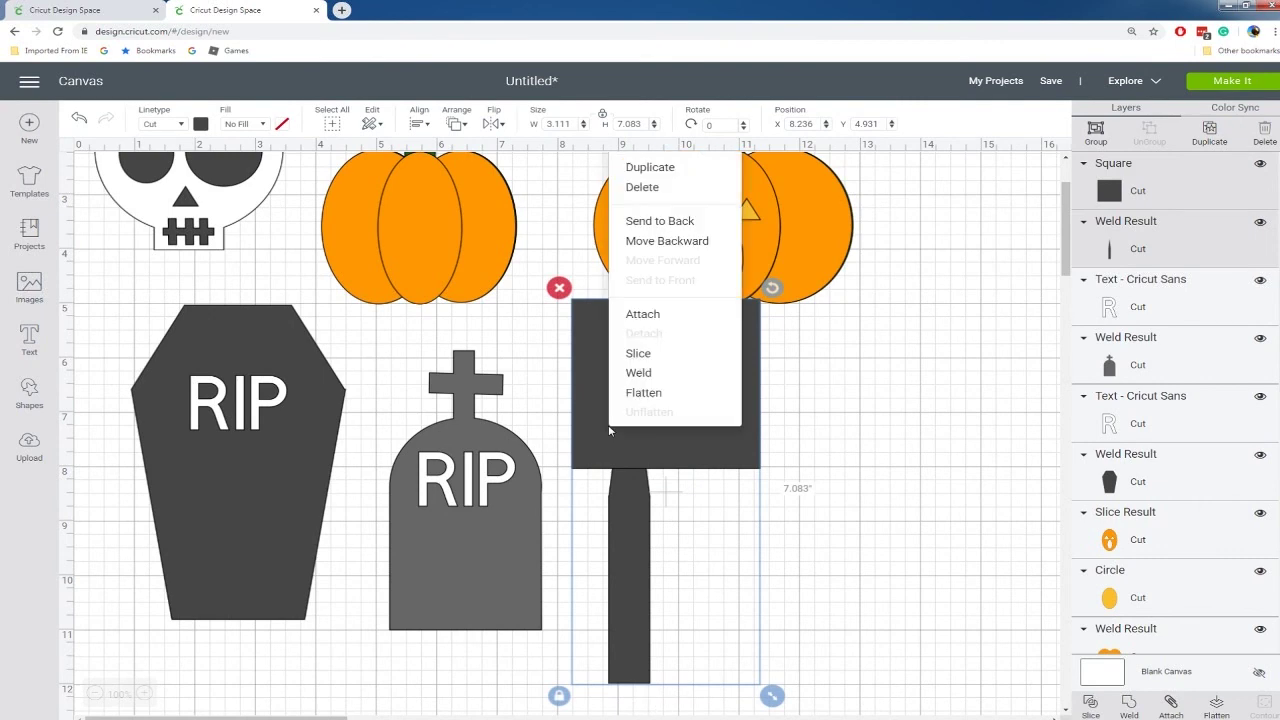
pyautogui.click(645, 373)
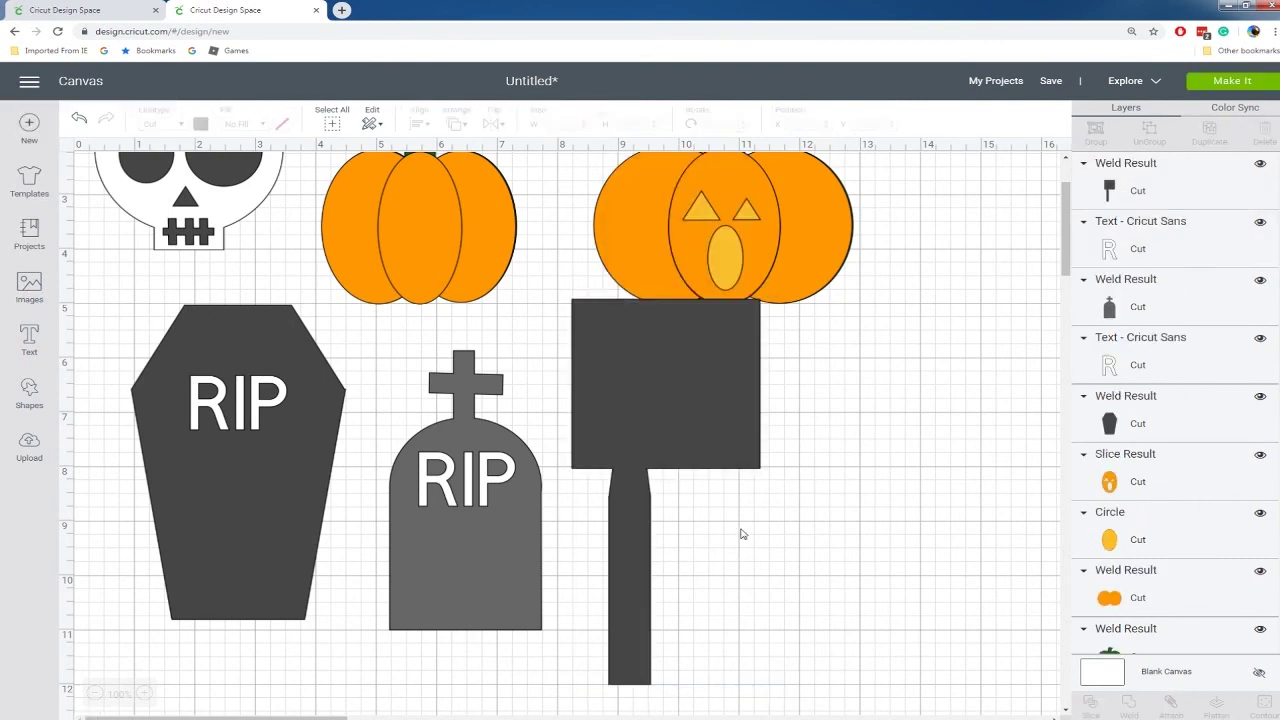
pyautogui.click(80, 118)
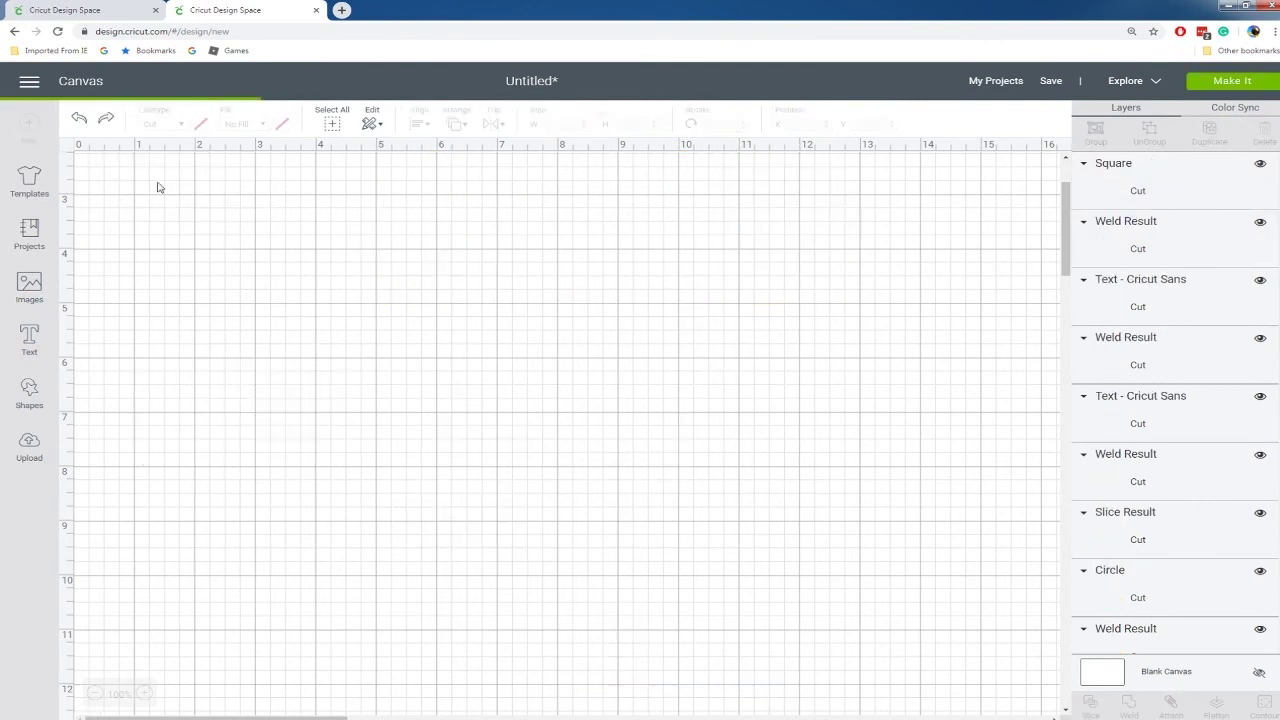
pyautogui.rightClick(634, 455)
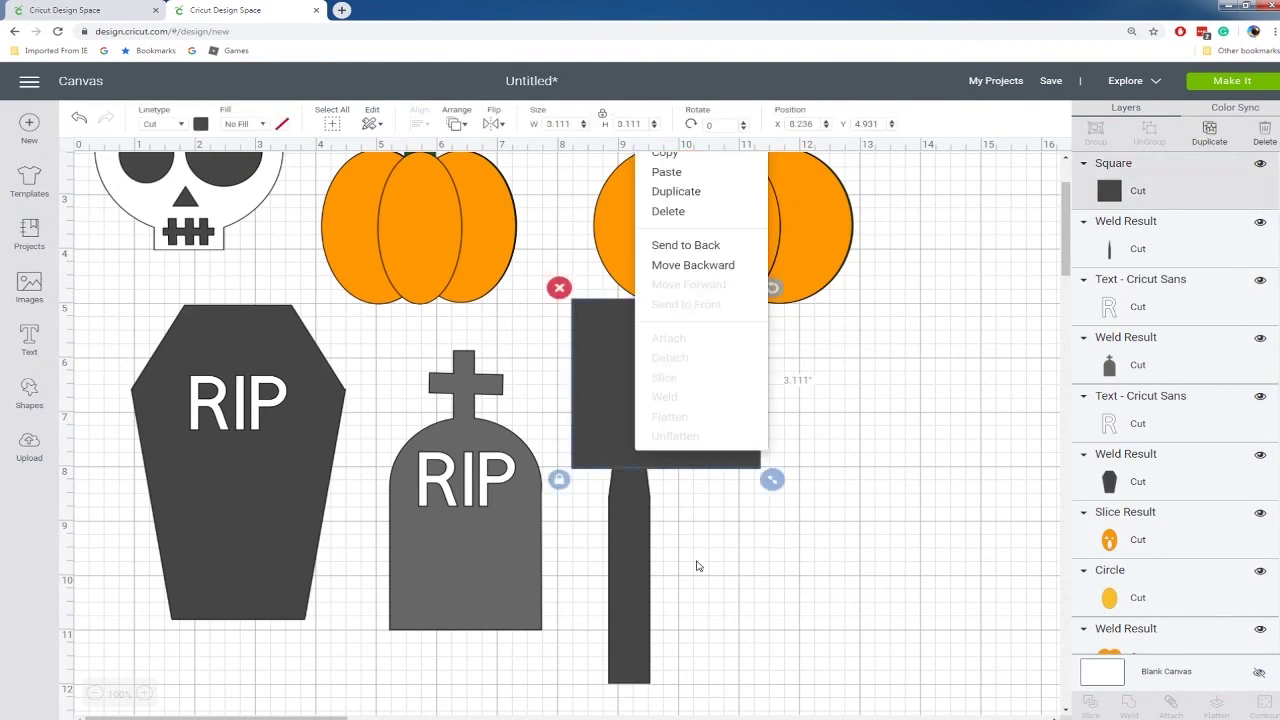
pyautogui.click(731, 549)
# Slice the picket with the overlapping square, pull the blunt picket clear and delete the square and tip pieces
pyautogui.moveTo(731, 549); pyautogui.dragTo(621, 443)
pyautogui.rightClick(621, 443)
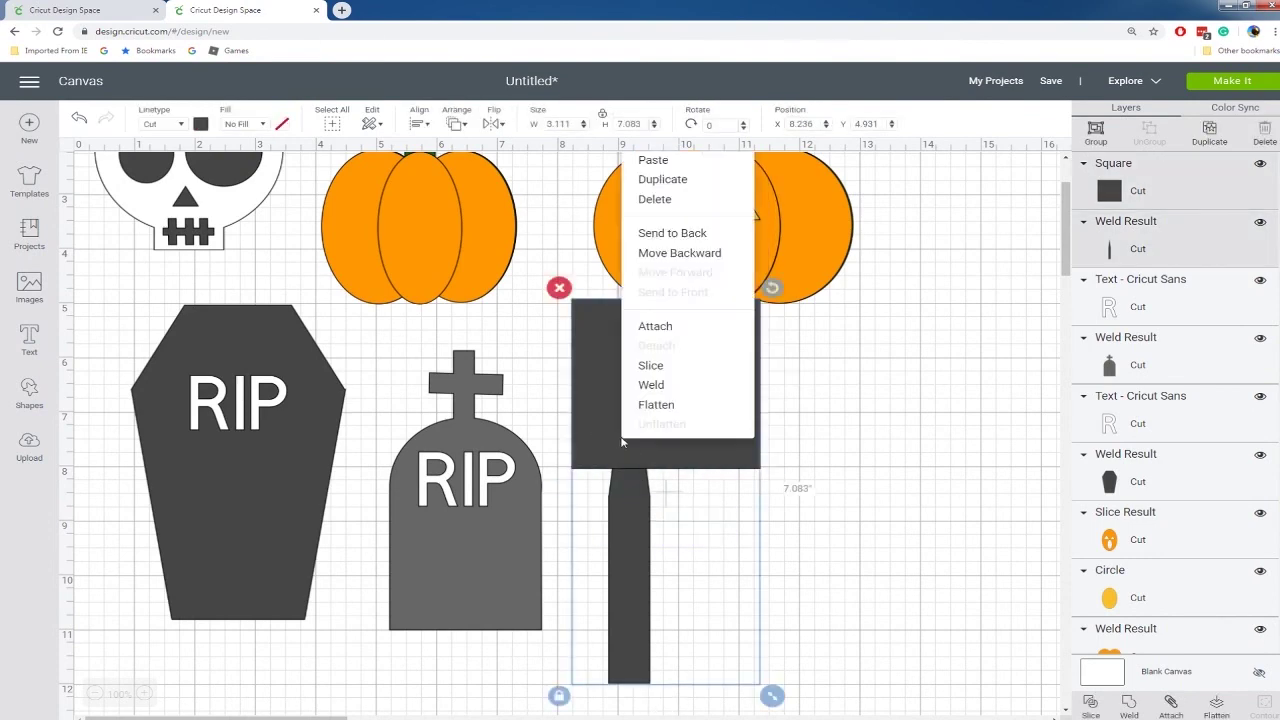
pyautogui.click(655, 366)
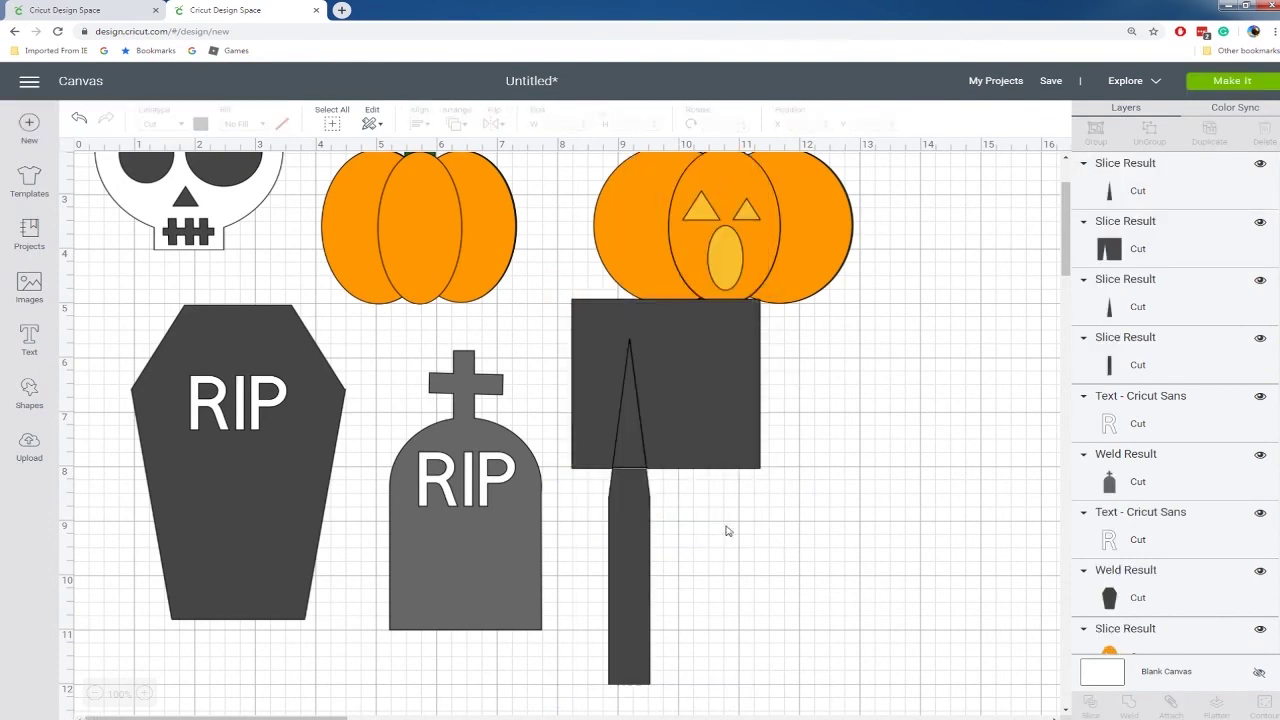
pyautogui.moveTo(632, 541); pyautogui.dragTo(620, 583)
pyautogui.moveTo(703, 500); pyautogui.dragTo(597, 415)
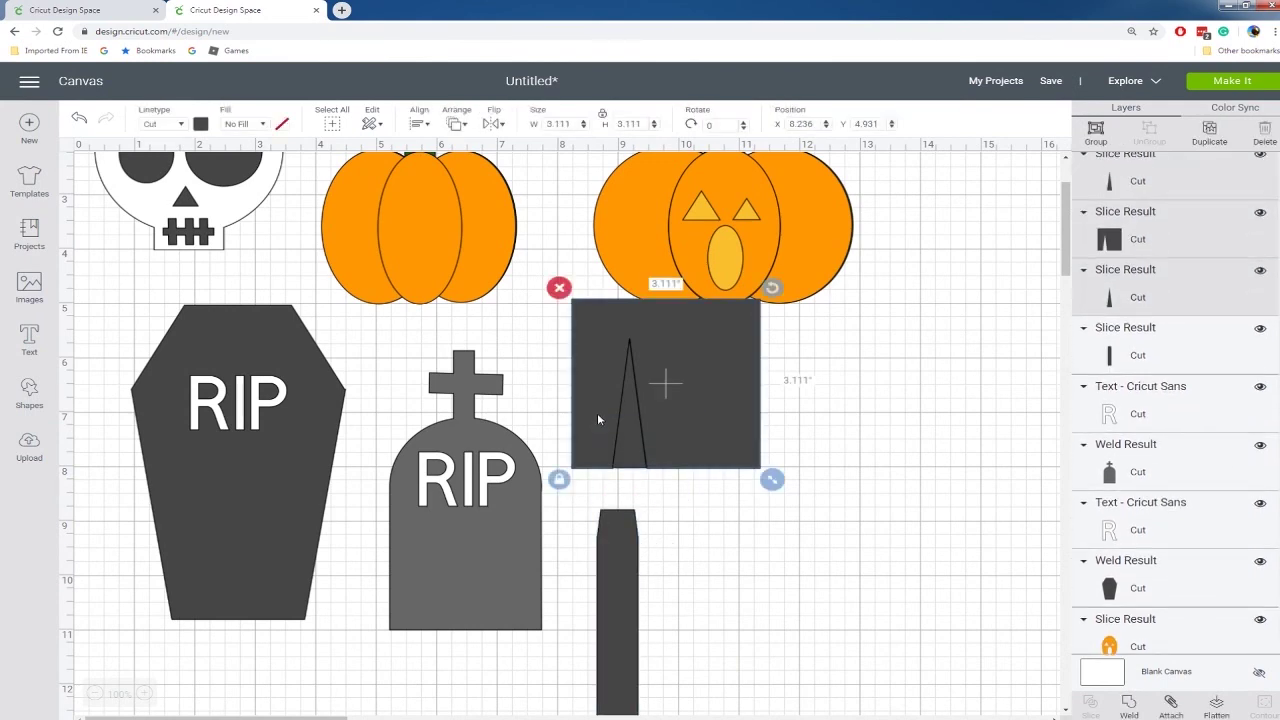
pyautogui.press('Delete')
# Align the blunt picket with the tombstone's base and copy it to make three evenly spaced pickets in a row
pyautogui.moveTo(622, 585); pyautogui.dragTo(628, 486)
pyautogui.hotkey('ctrl', 'd')
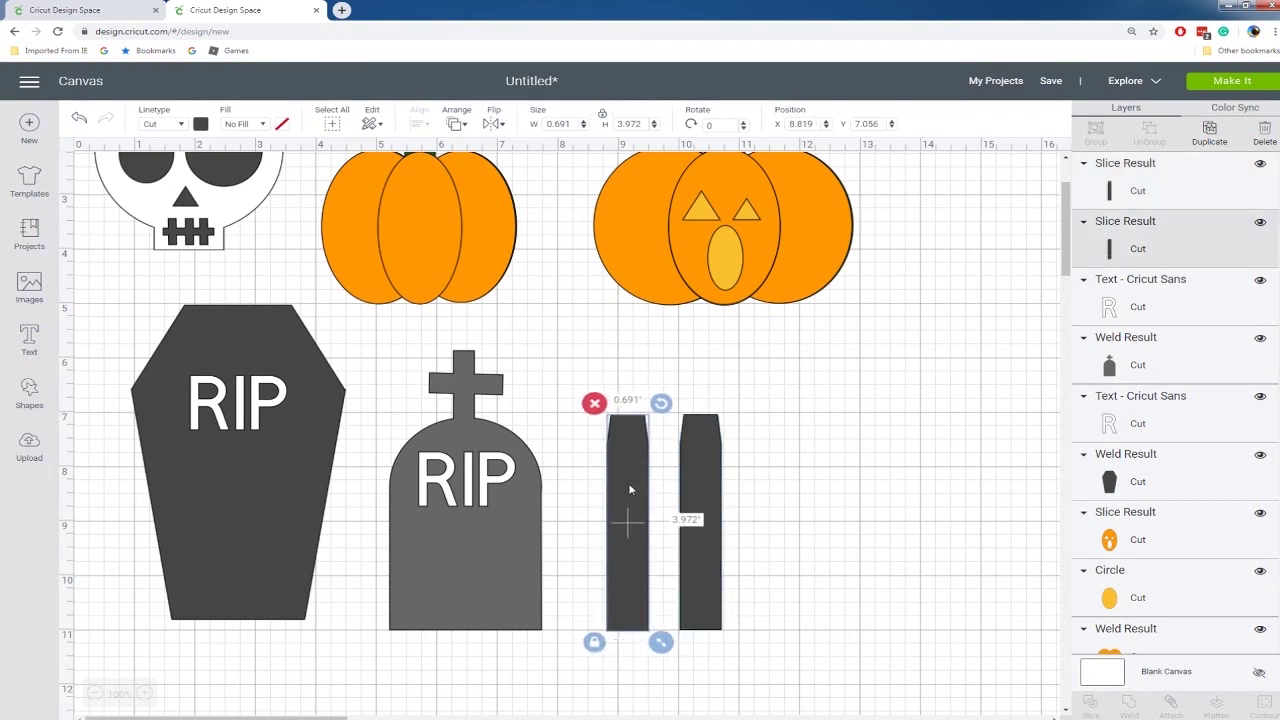
pyautogui.hotkey('ctrl', 'c')
pyautogui.hotkey('ctrl', 'v')
pyautogui.moveTo(709, 485); pyautogui.dragTo(777, 470)
# Duplicate the three pickets together and place the copies beside the originals to form a row of six
pyautogui.moveTo(853, 459); pyautogui.dragTo(536, 480)
pyautogui.click(905, 452)
pyautogui.moveTo(874, 452); pyautogui.dragTo(810, 498)
pyautogui.click(603, 493)
pyautogui.hotkey('ctrl', 'd')
pyautogui.moveTo(632, 500); pyautogui.dragTo(851, 480)
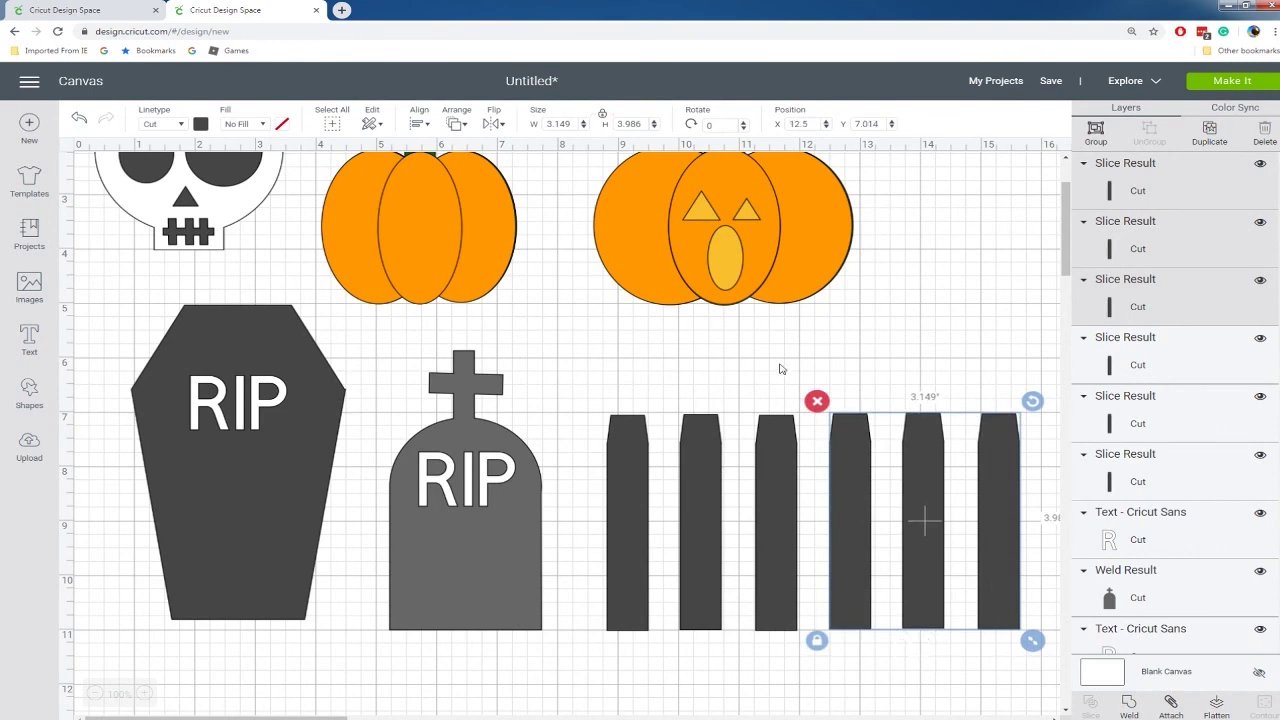
pyautogui.click(768, 380)
# Add a square and stretch it into a thin horizontal rail about 6.35 in long and 0.39 in high
pyautogui.click(31, 386)
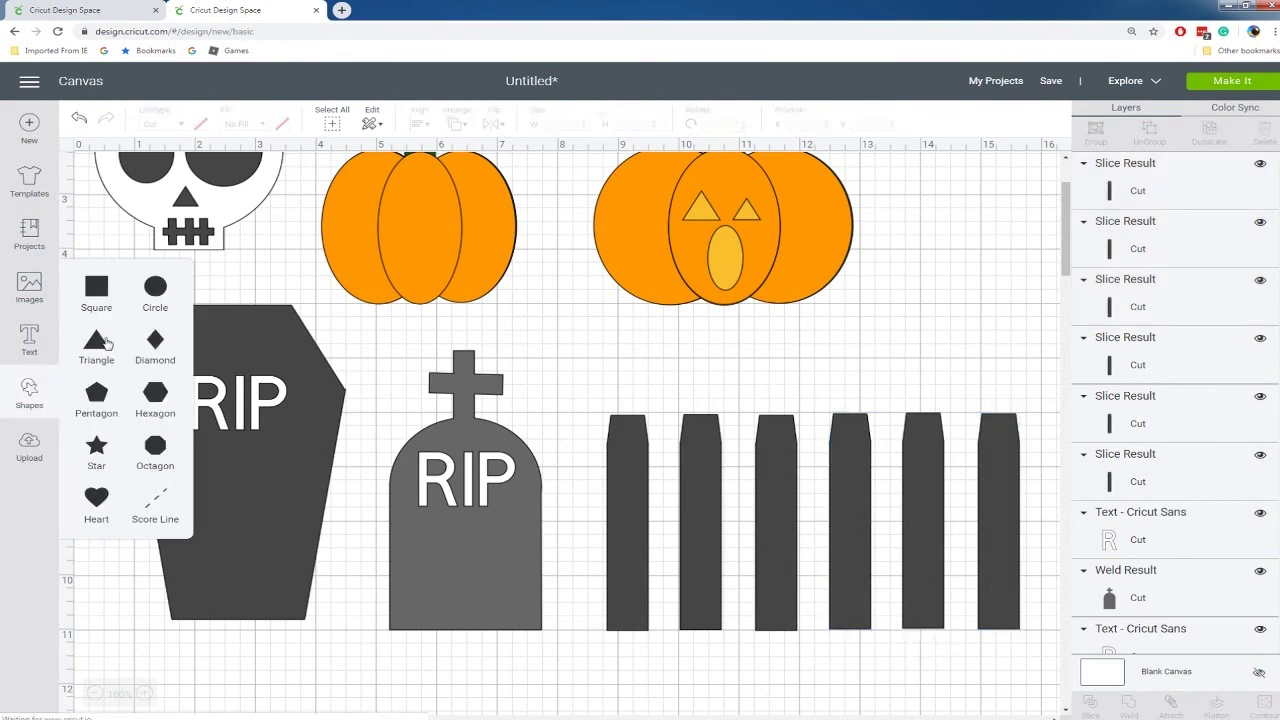
pyautogui.click(92, 292)
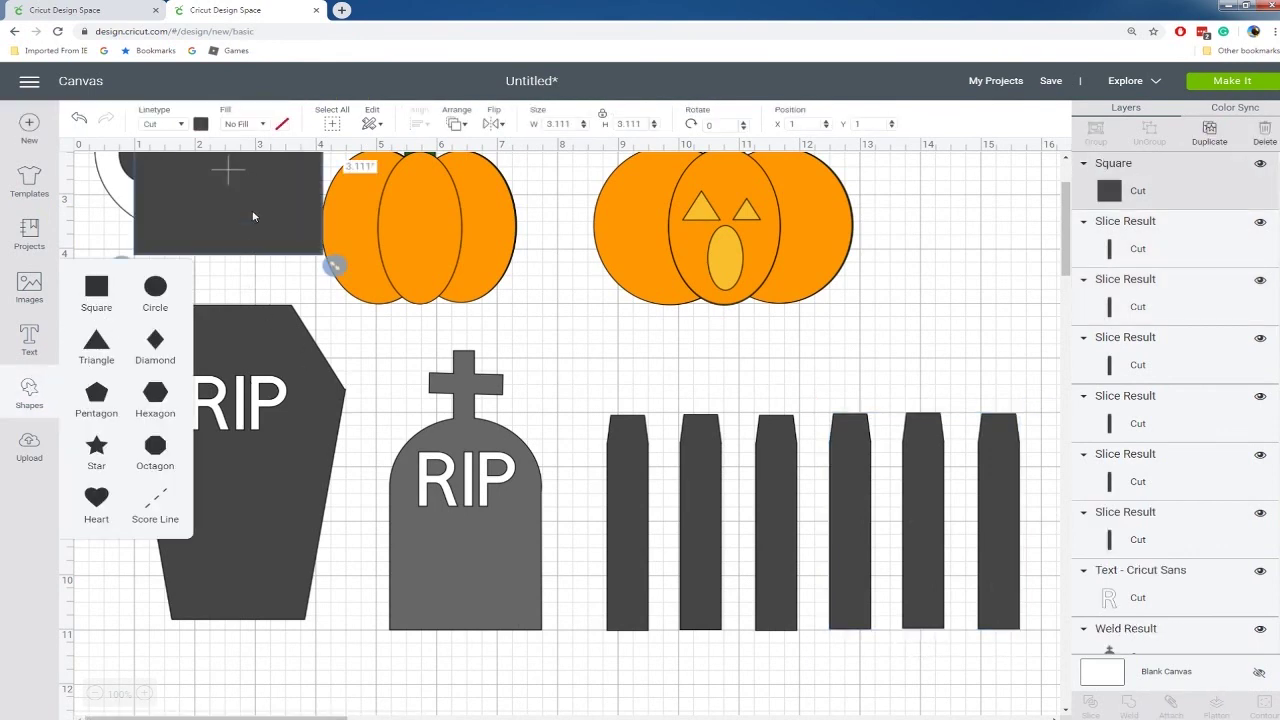
pyautogui.moveTo(253, 227); pyautogui.dragTo(430, 450)
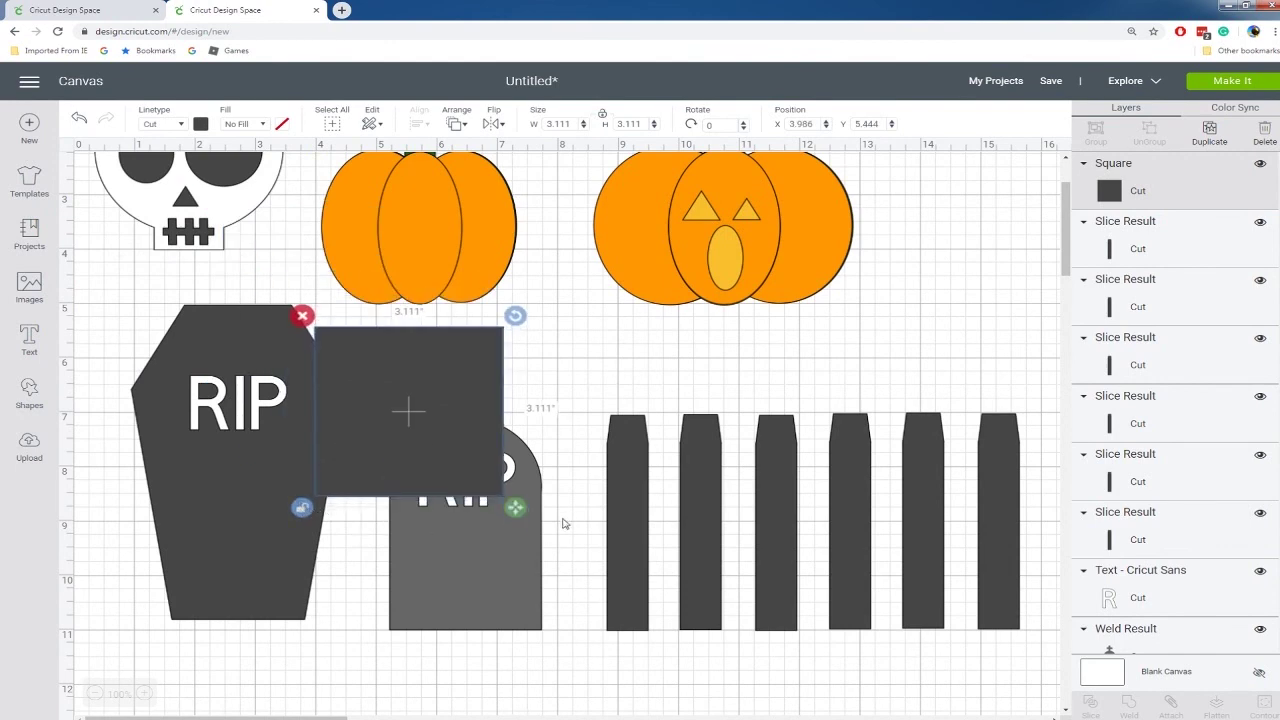
pyautogui.moveTo(515, 507); pyautogui.dragTo(710, 360)
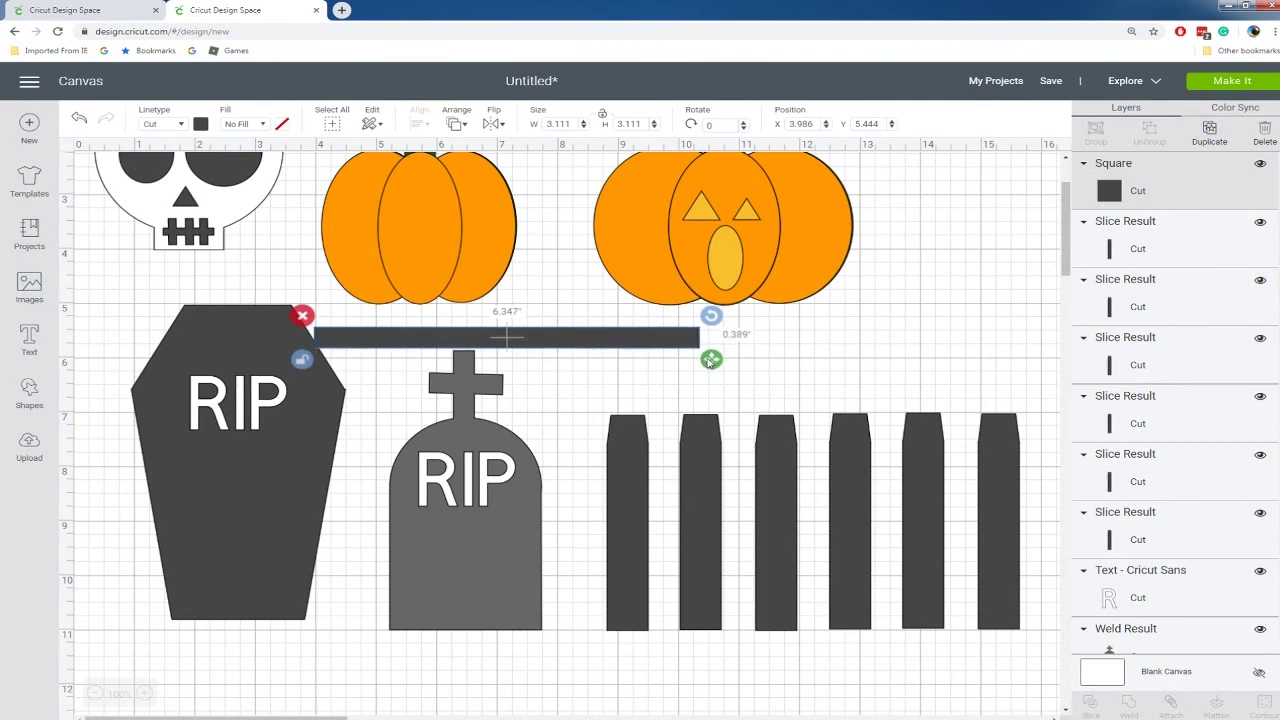
# Place the rail across the lower part of the pickets and a duplicate across their upper part
pyautogui.moveTo(641, 340); pyautogui.dragTo(925, 588)
pyautogui.hotkey('ctrl', 'd')
pyautogui.click(928, 472)
pyautogui.moveTo(928, 473); pyautogui.dragTo(897, 484)
# Select all six pickets and both rails and weld them into a single fence
pyautogui.moveTo(576, 369); pyautogui.dragTo(1026, 648)
pyautogui.click(975, 565)
pyautogui.rightClick(975, 565)
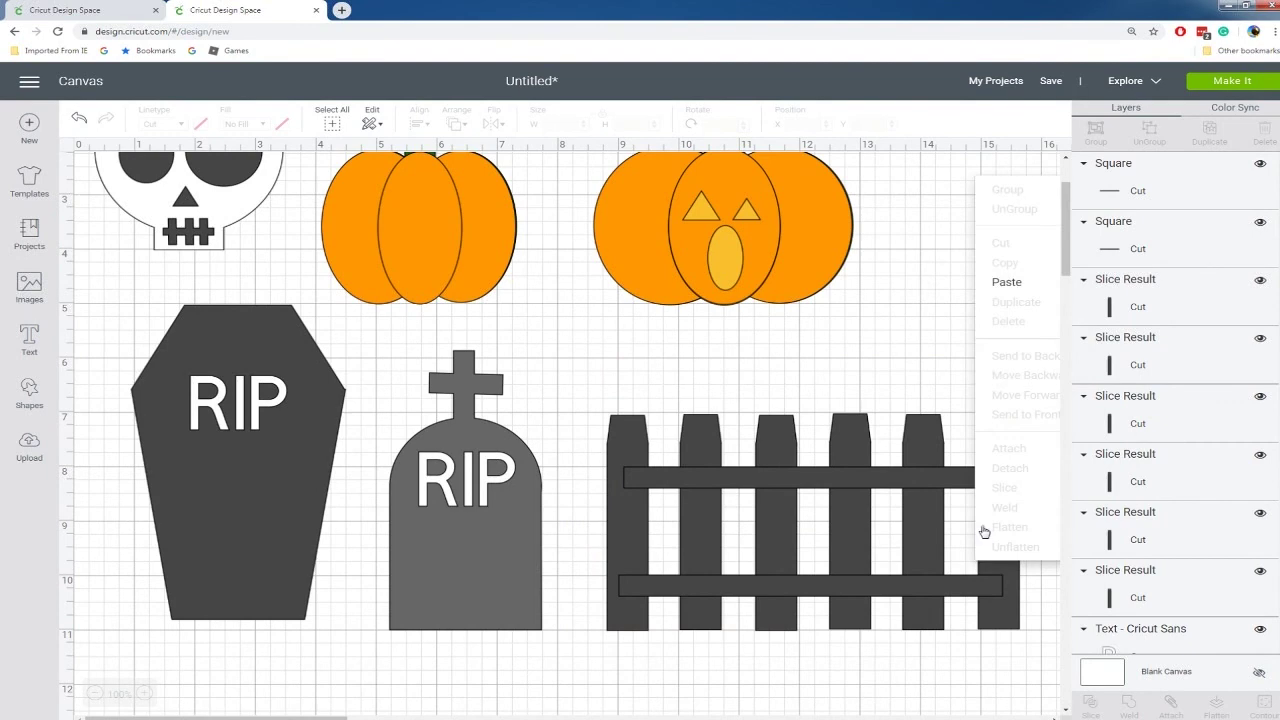
pyautogui.click(703, 369)
pyautogui.moveTo(594, 378); pyautogui.dragTo(1000, 611)
pyautogui.rightClick(999, 610)
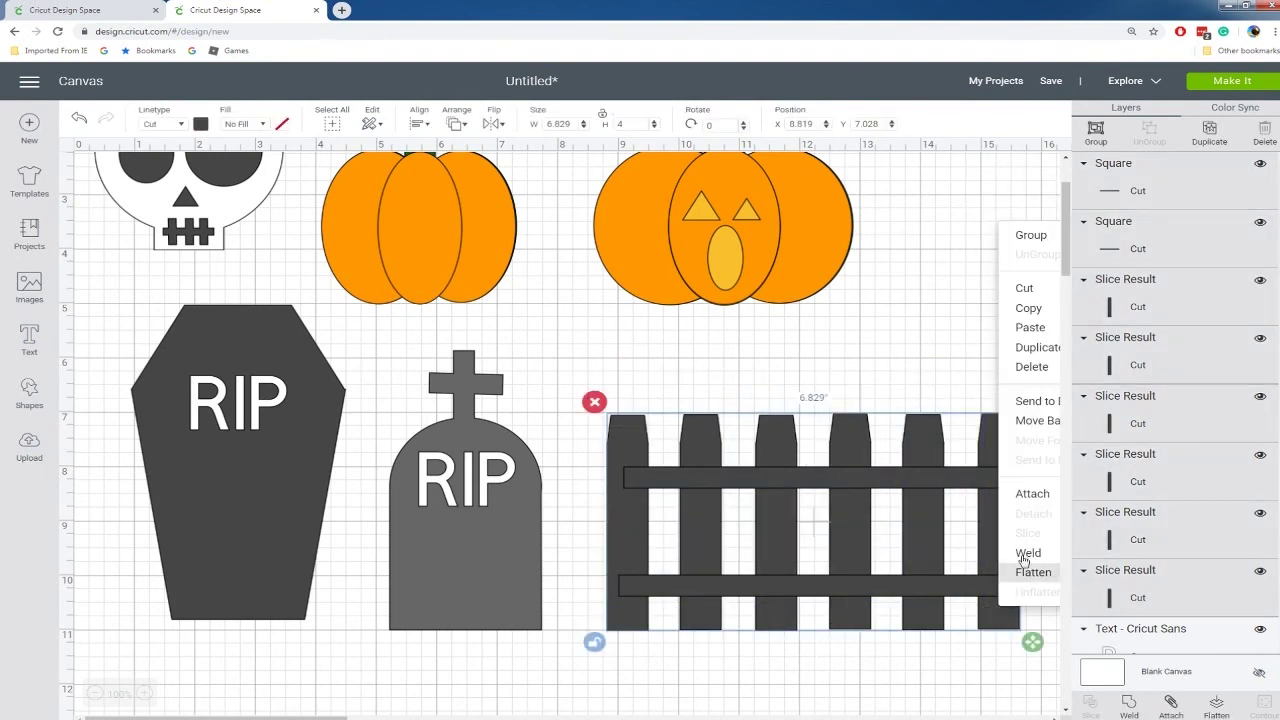
pyautogui.click(1025, 555)
# Send the tombstone and its RIP text to the front and place them over the fence's first pickets
pyautogui.hotkey('ctrl', '-')
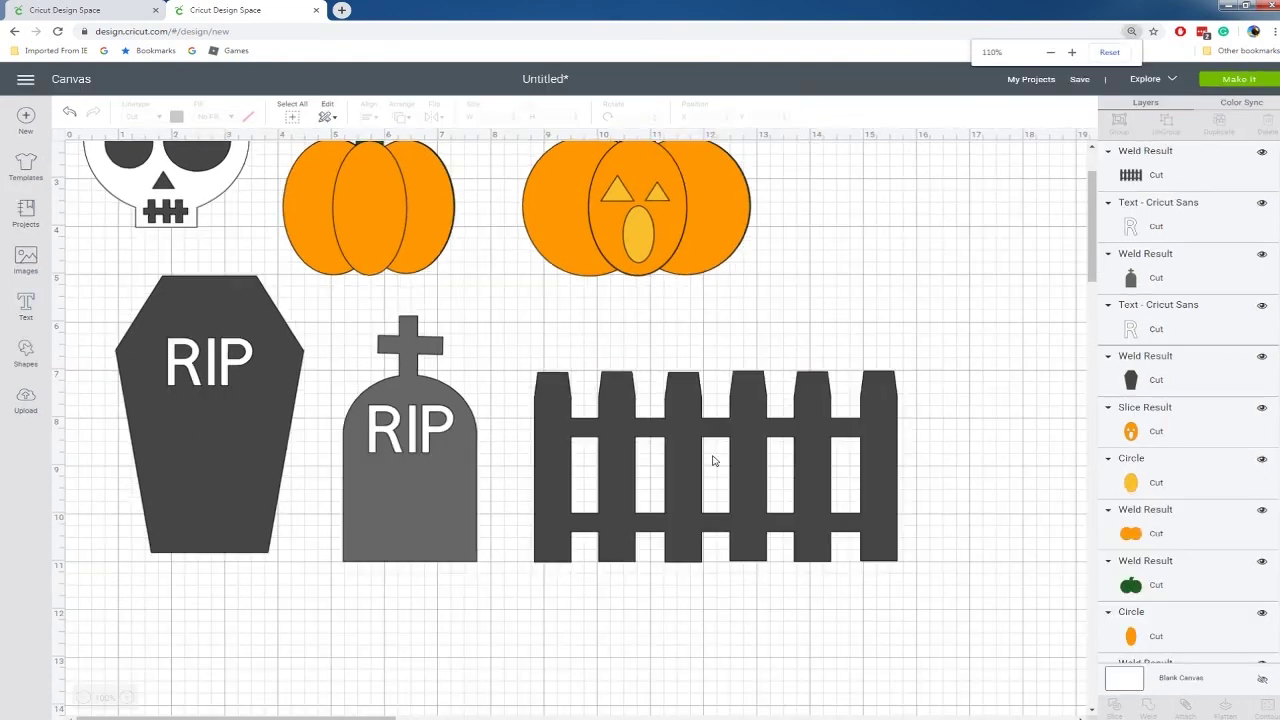
pyautogui.scroll(-1, 643, 529)
pyautogui.scroll(2, 640, 530)
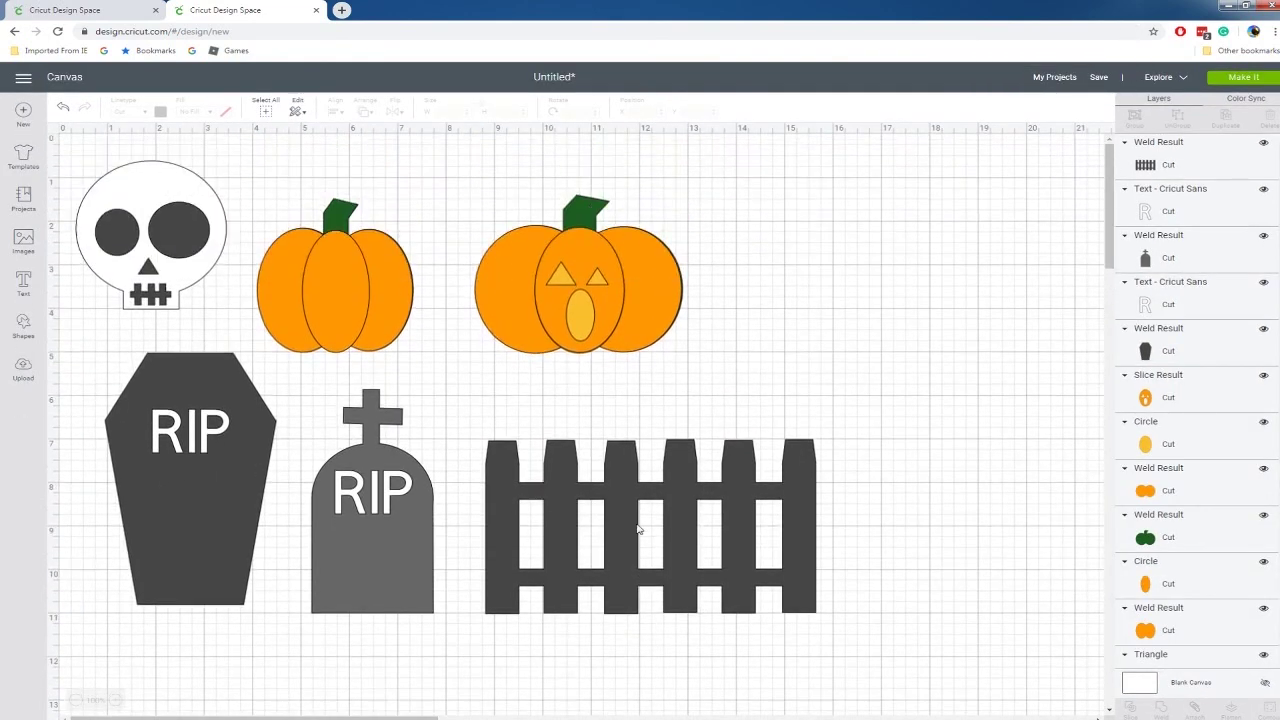
pyautogui.moveTo(309, 403); pyautogui.dragTo(407, 555)
pyautogui.rightClick(410, 557)
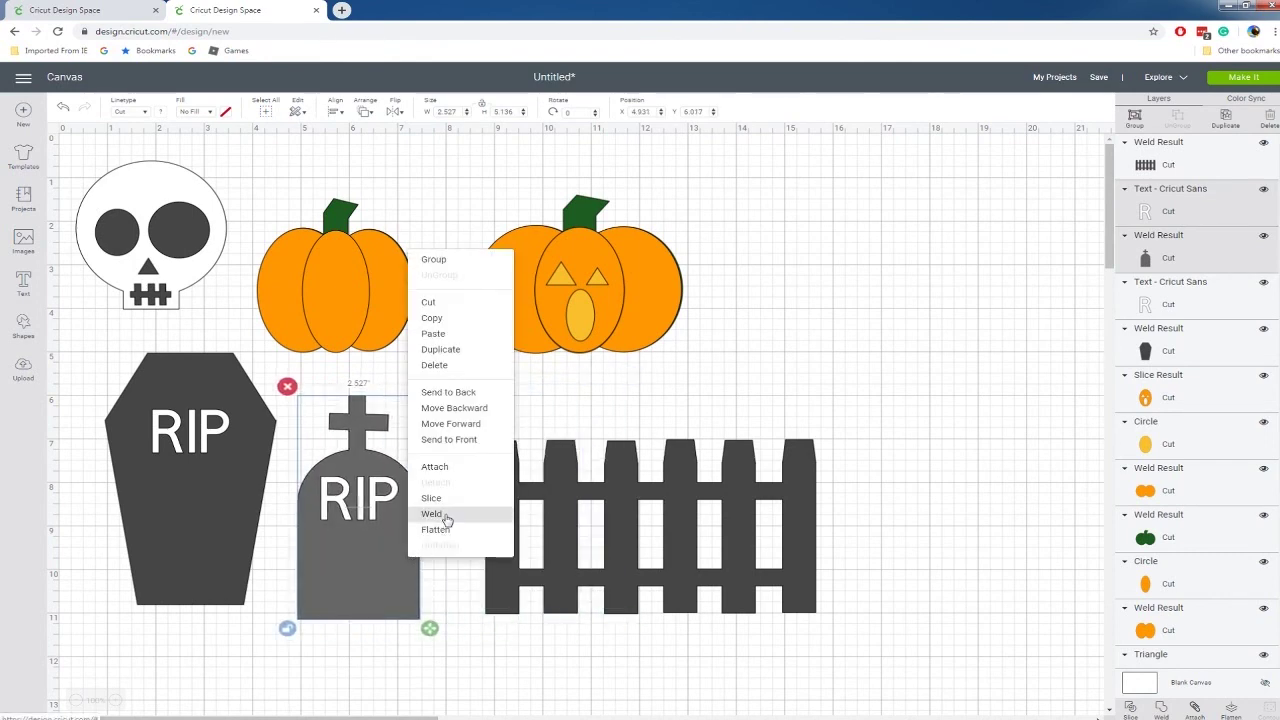
pyautogui.click(458, 446)
pyautogui.moveTo(403, 550); pyautogui.dragTo(600, 545)
# Send all parts of the plain pumpkin to the front and move the pumpkin slightly higher on the canvas
pyautogui.moveTo(288, 178); pyautogui.dragTo(372, 318)
pyautogui.rightClick(372, 318)
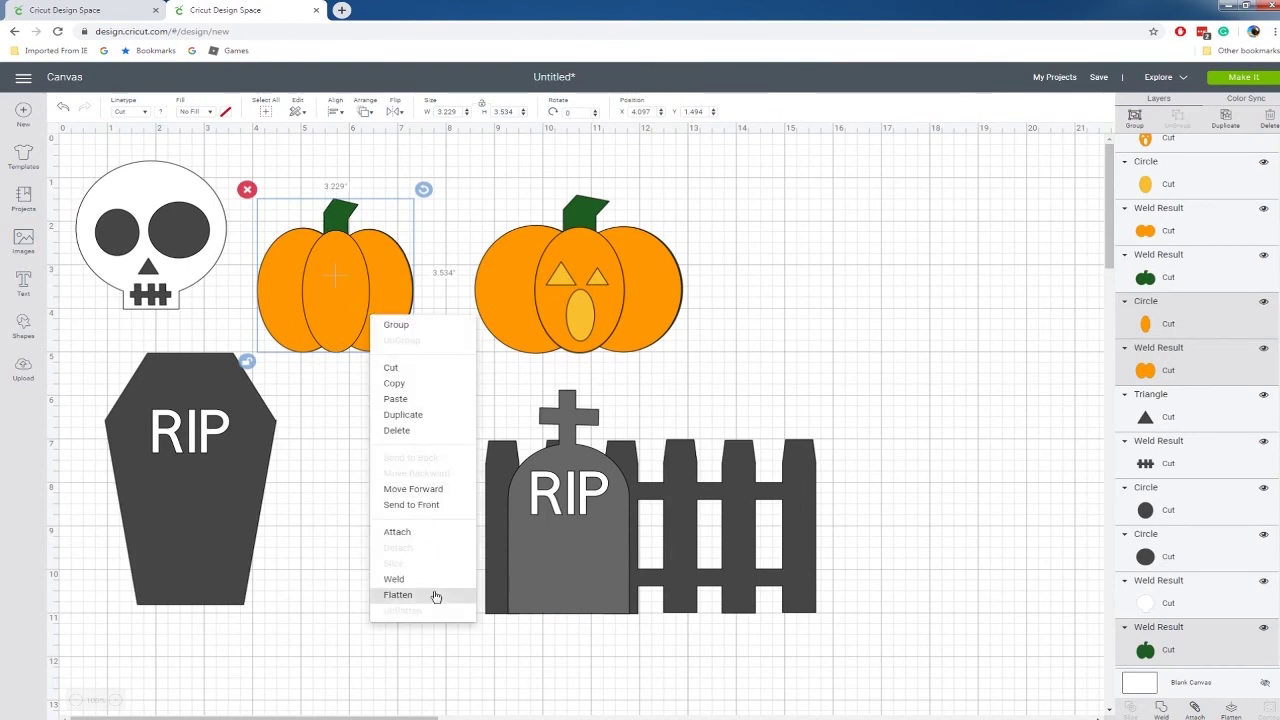
pyautogui.click(421, 506)
pyautogui.moveTo(357, 290); pyautogui.dragTo(369, 244)
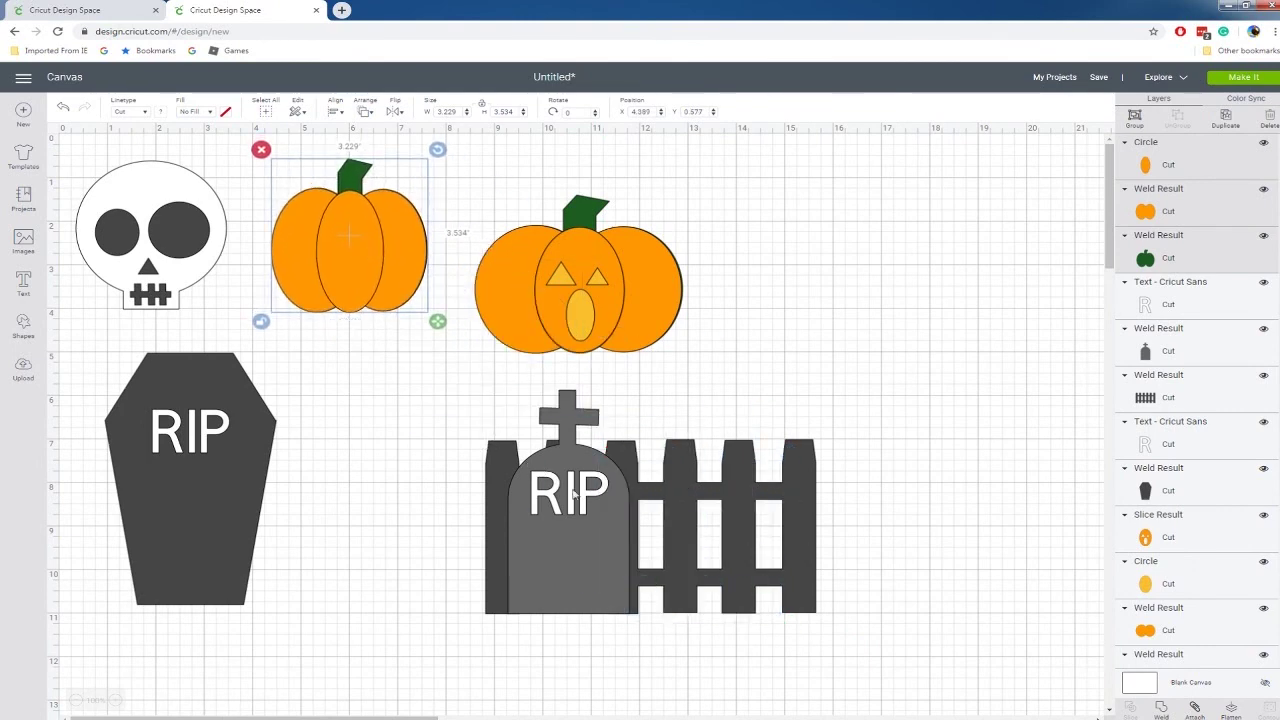
# Move the tombstone together with its RIP text off the fence into the empty space between the coffin and the fence
pyautogui.click(589, 500)
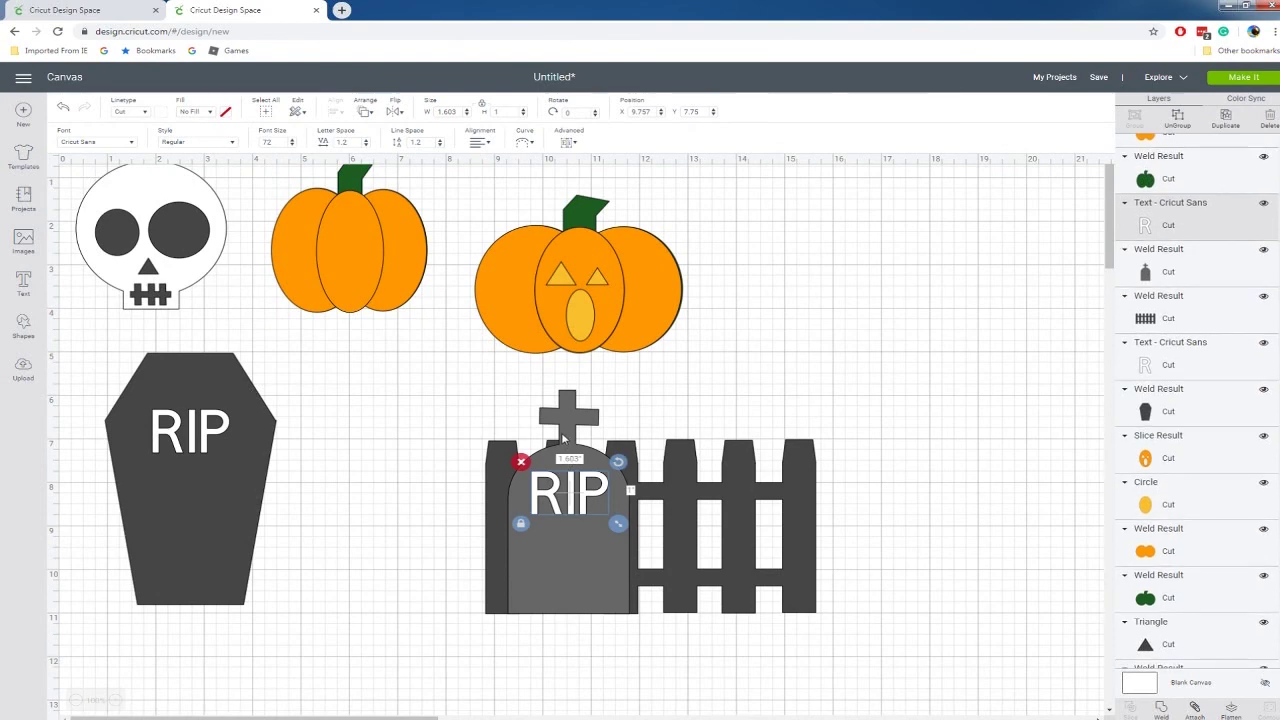
pyautogui.moveTo(566, 430); pyautogui.dragTo(374, 422)
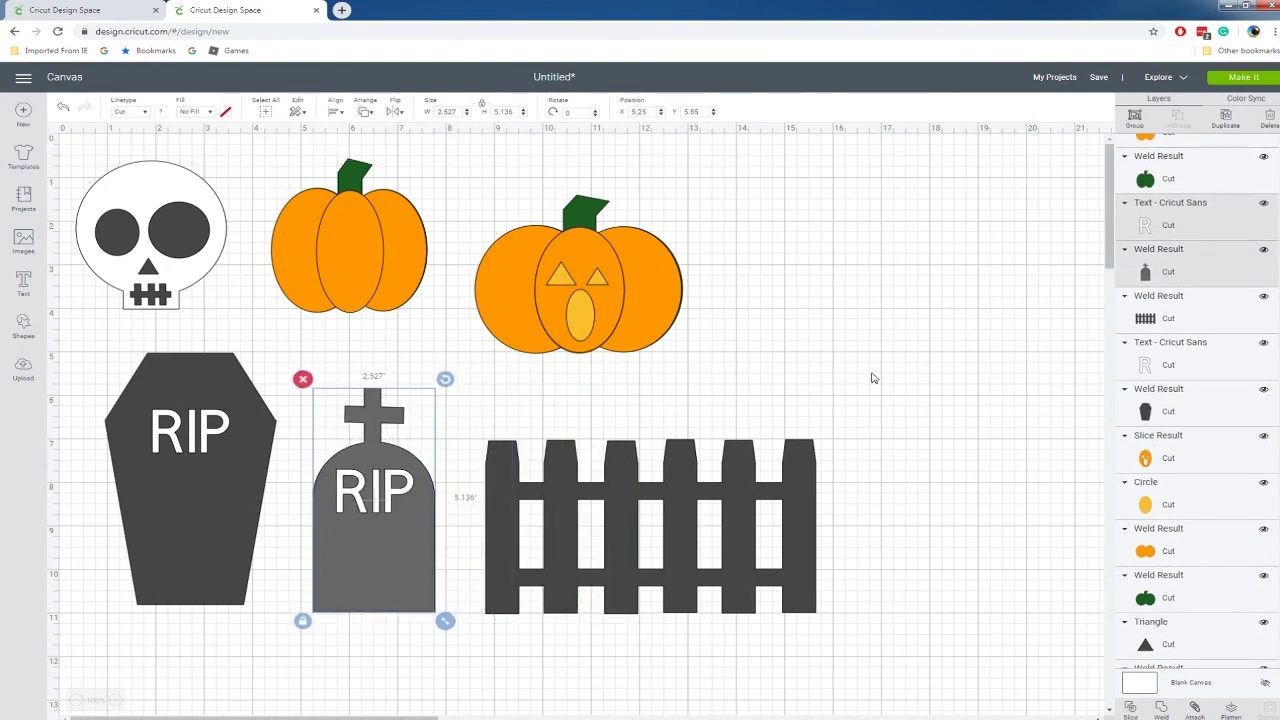
pyautogui.click(984, 316)
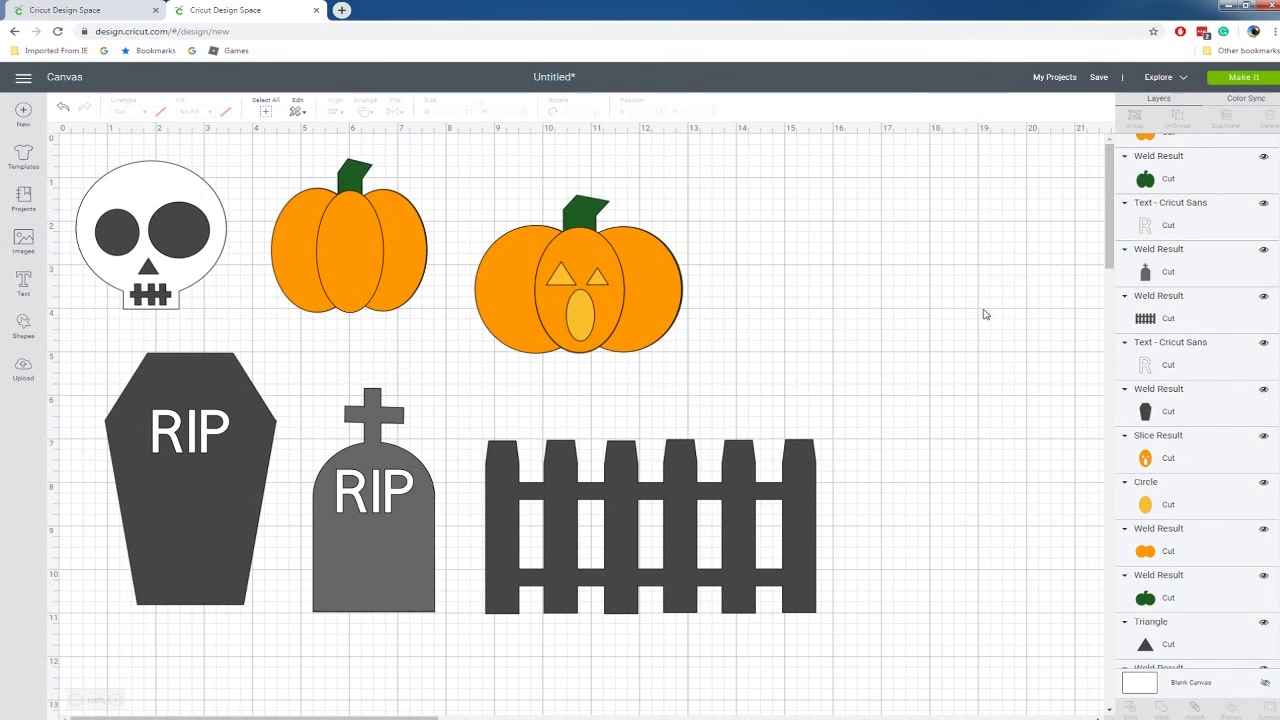
# Nudge the carved pumpkin slightly and move the whole plain pumpkin down level with it, above the tombstone
pyautogui.moveTo(462, 160); pyautogui.dragTo(706, 370)
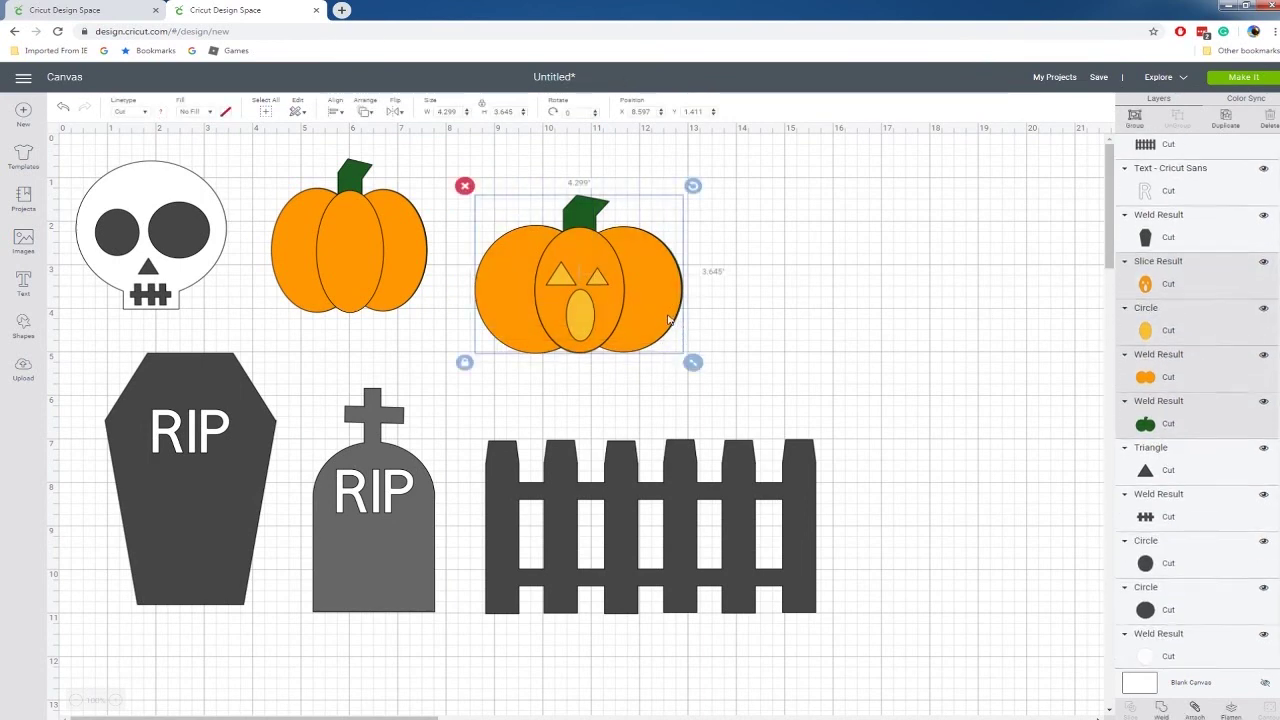
pyautogui.moveTo(282, 152); pyautogui.dragTo(425, 338)
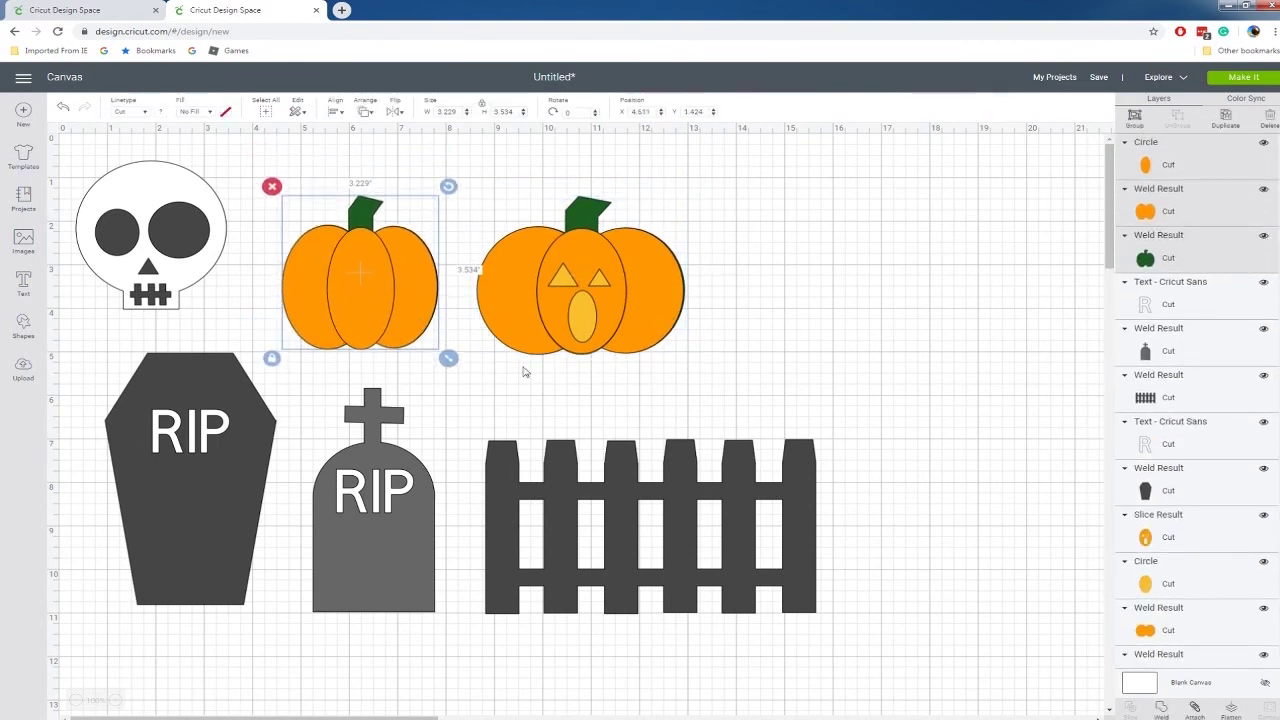
pyautogui.click(979, 370)
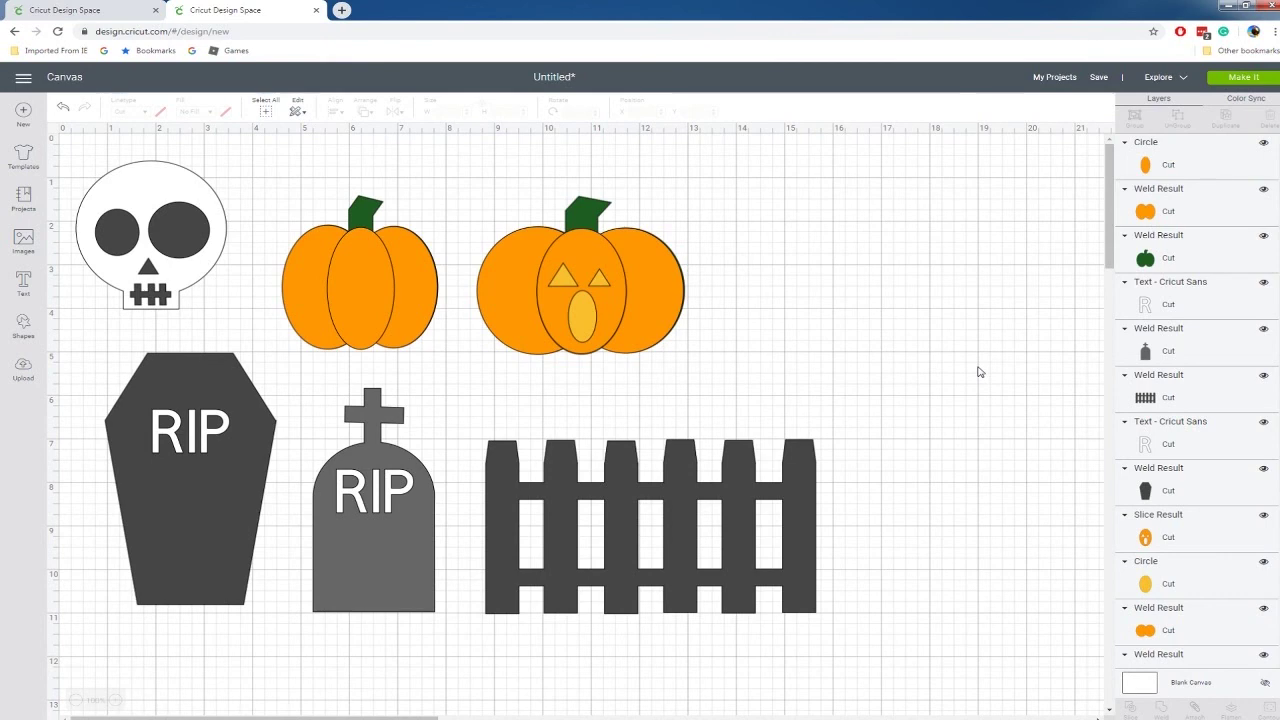